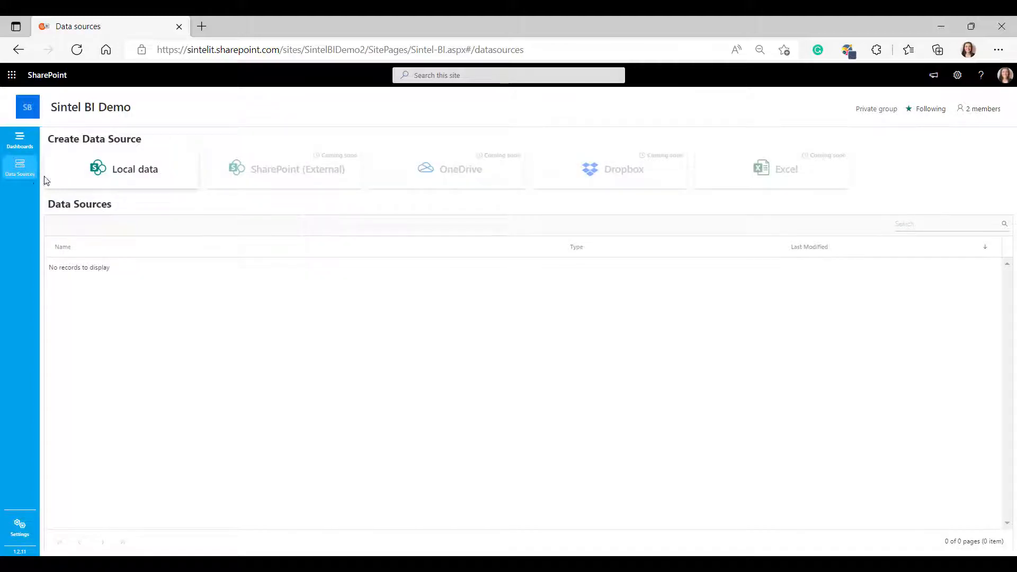
# Step: Create a local data source from the "1. Sales Trends" list and name it "1. Sales Trends"
pyautogui.click(125, 186)
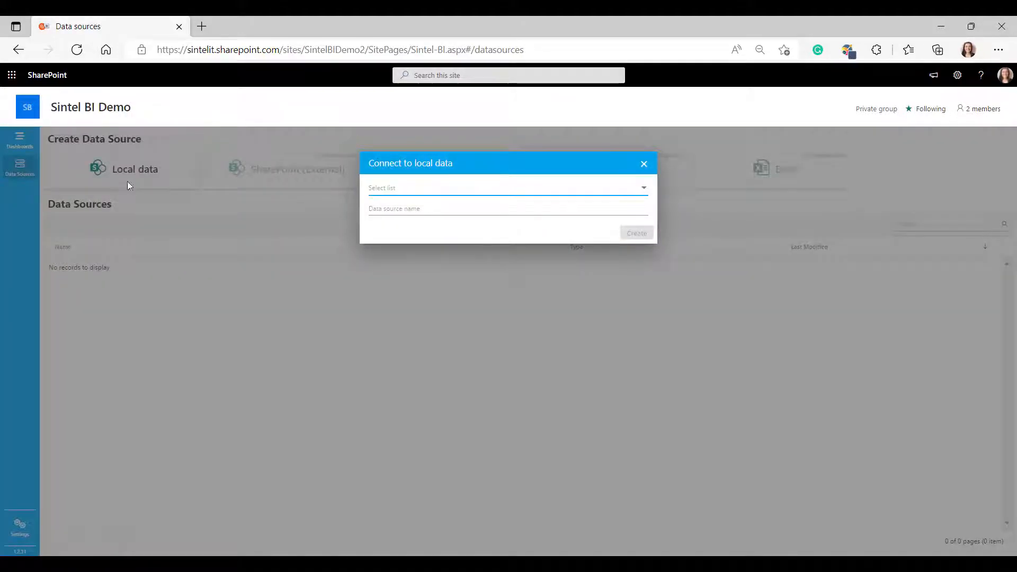
pyautogui.click(547, 192)
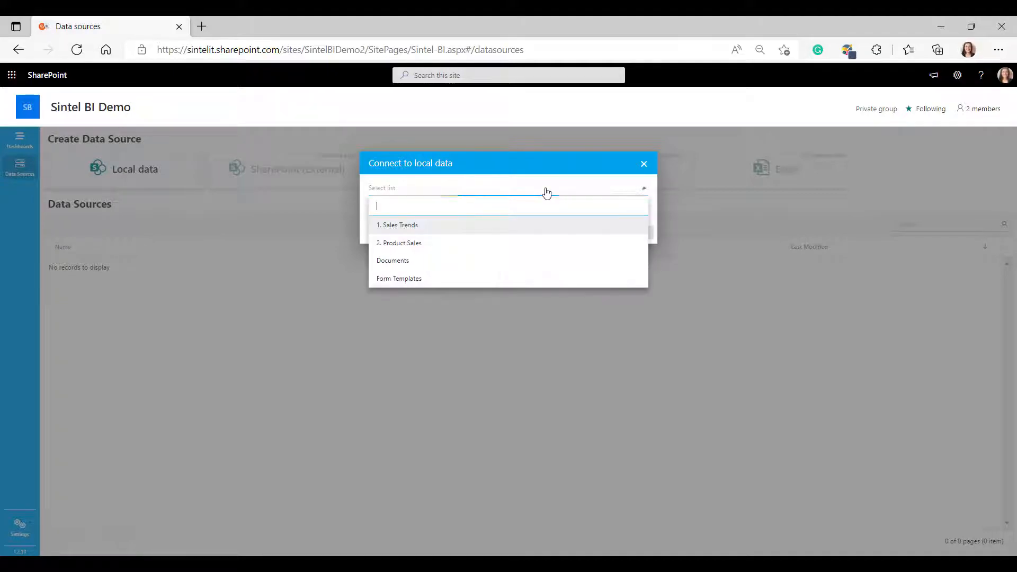
pyautogui.click(467, 227)
pyautogui.click(437, 207)
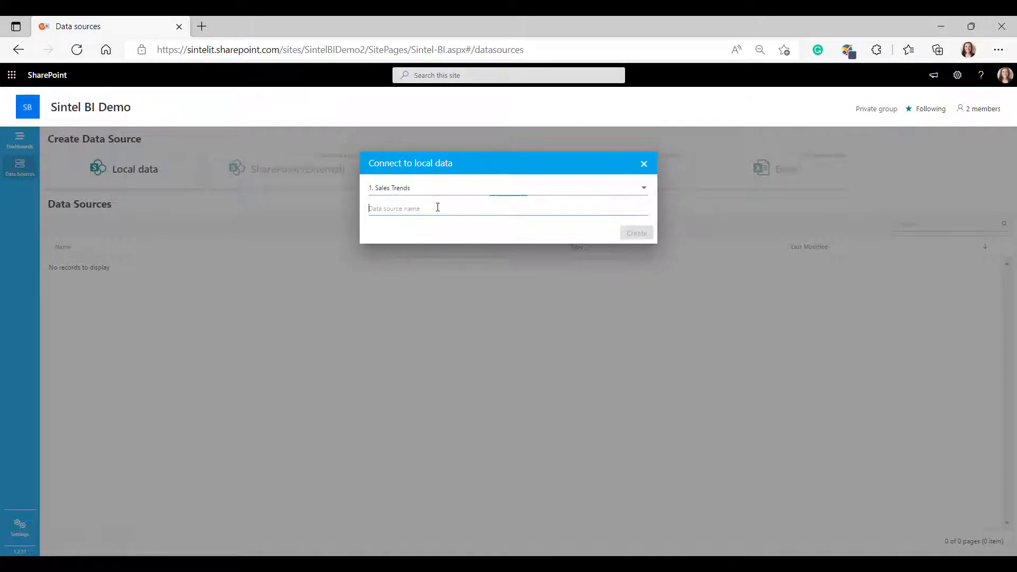
pyautogui.write('1. Sales Trends')
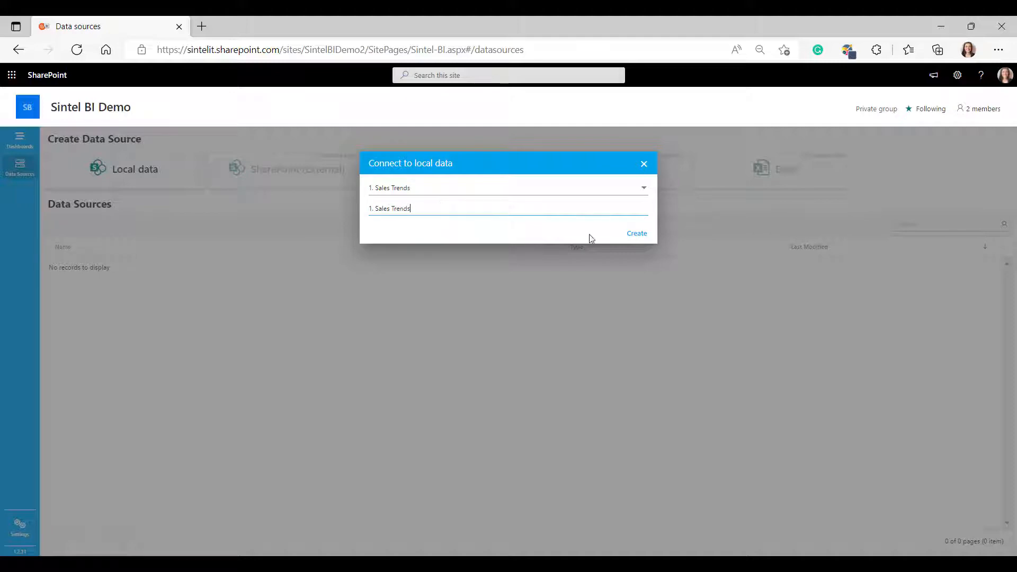
pyautogui.click(626, 234)
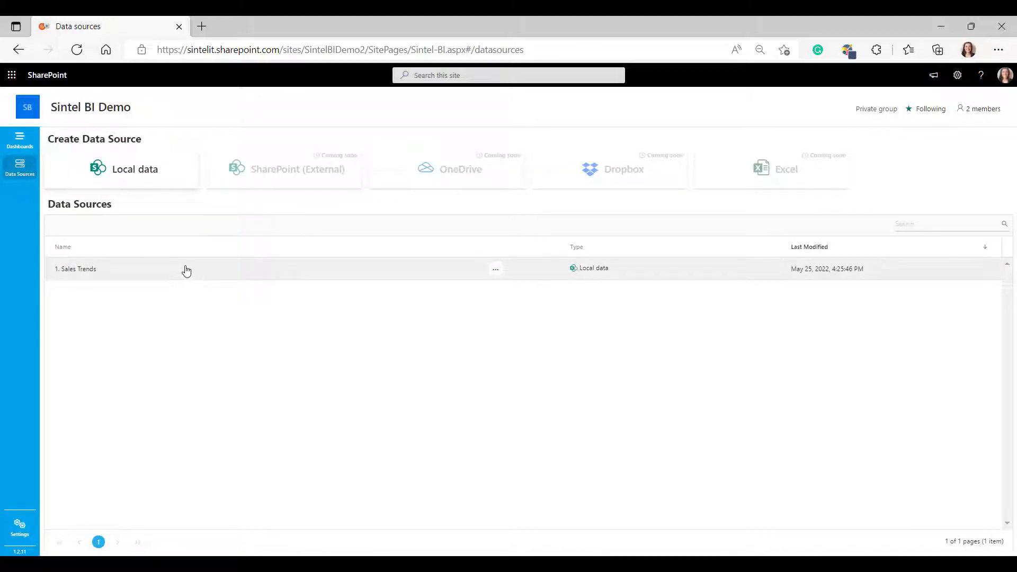
# Step: In the 1. Sales Trends source, hide Attachments, Created, Created By, ID, Modified and Modified By, and move Month and Revenue Growth above them
pyautogui.click(186, 271)
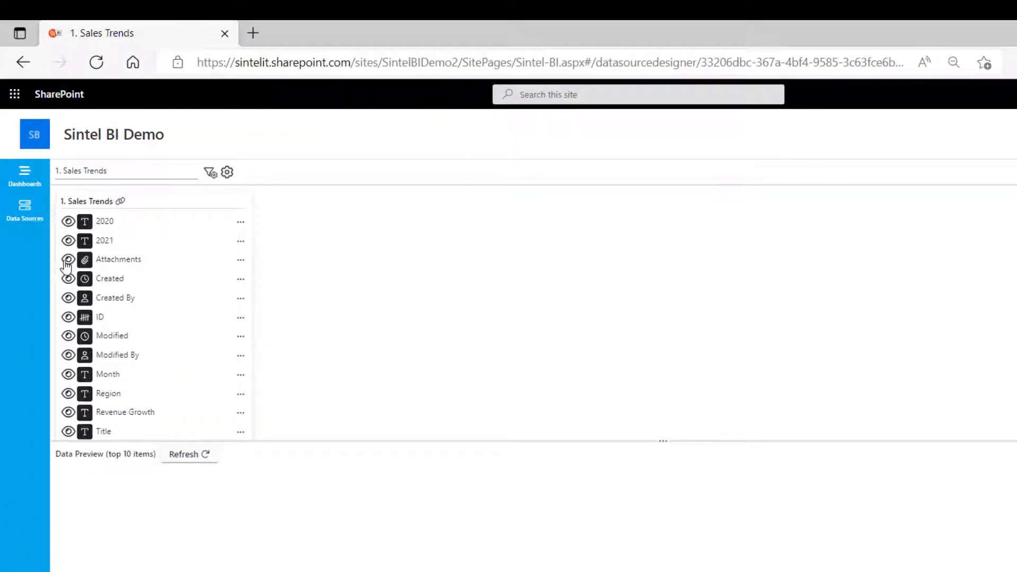
pyautogui.click(69, 260)
pyautogui.click(68, 279)
pyautogui.click(67, 298)
pyautogui.click(68, 336)
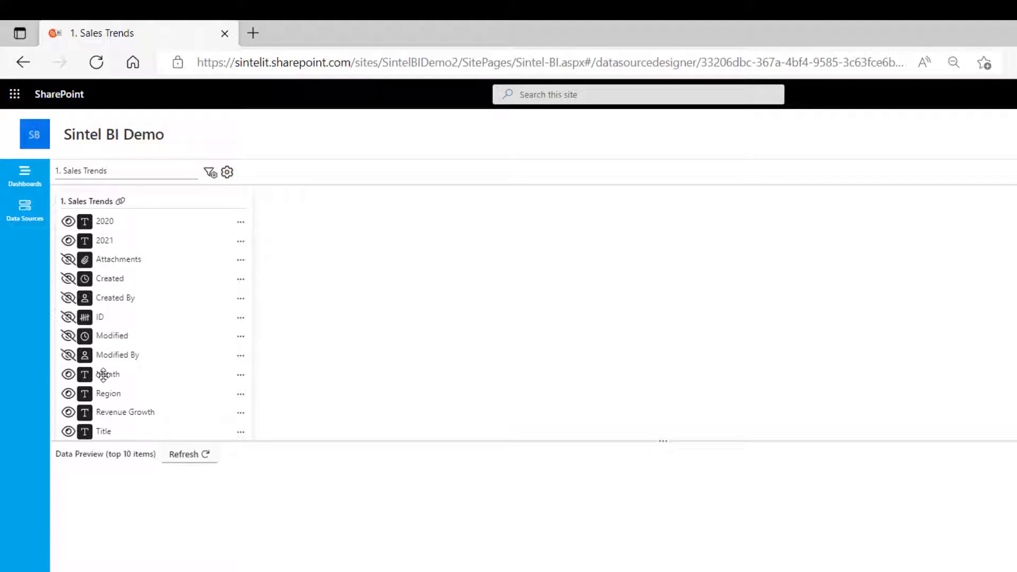
pyautogui.moveTo(100, 378); pyautogui.dragTo(107, 259)
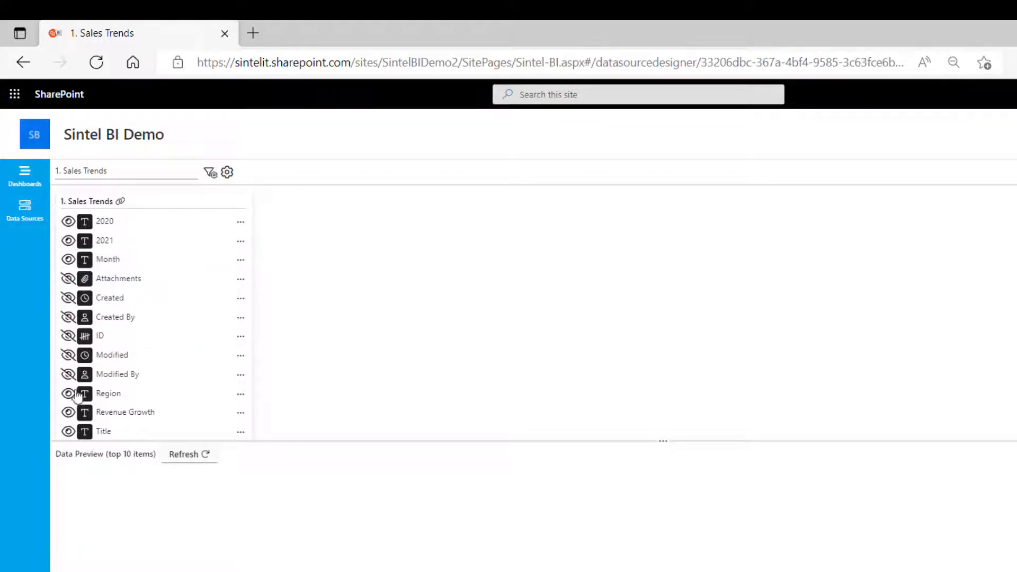
pyautogui.moveTo(104, 413); pyautogui.dragTo(111, 283)
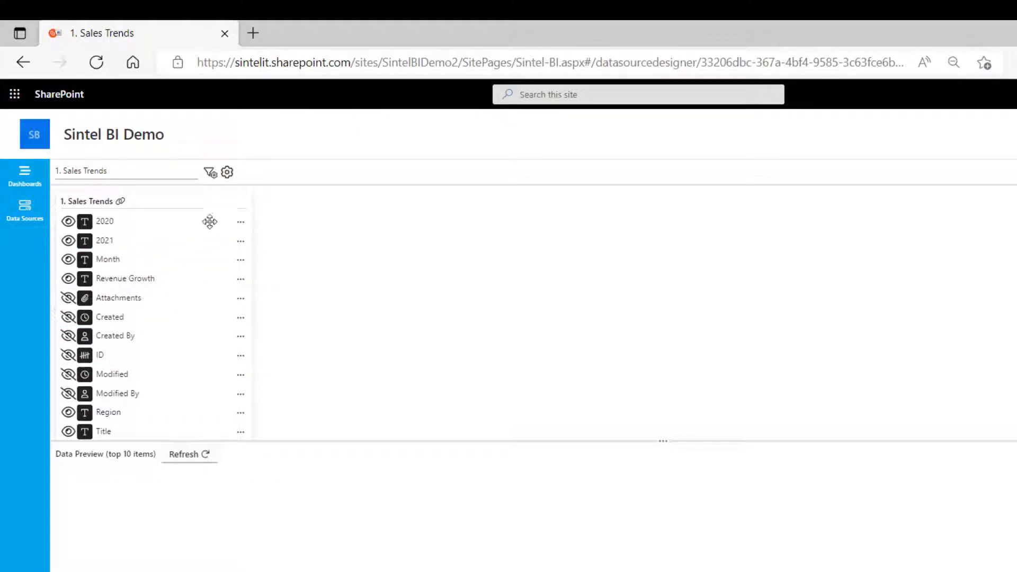
pyautogui.click(210, 174)
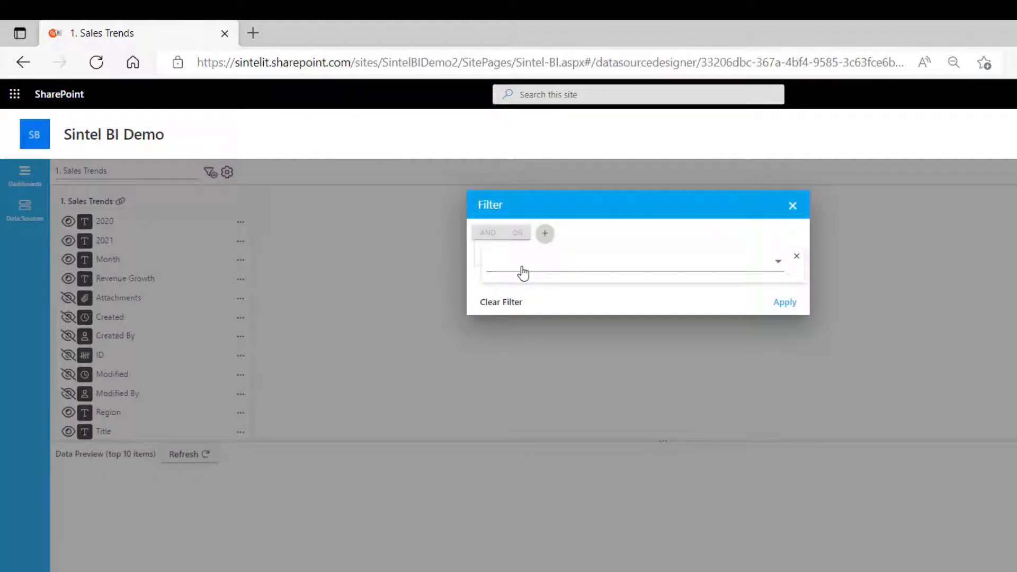
pyautogui.click(509, 264)
pyautogui.click(530, 332)
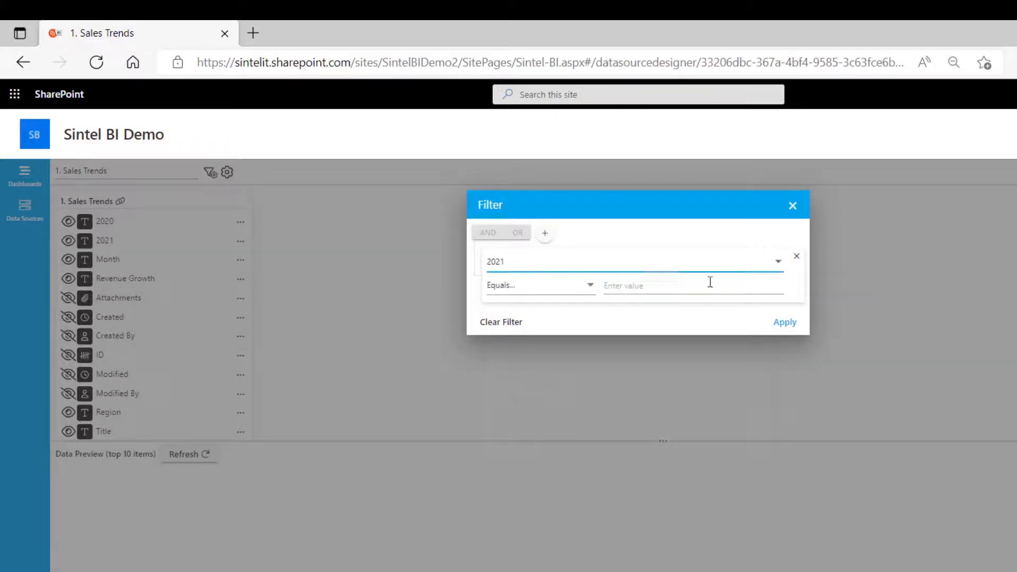
pyautogui.click(792, 209)
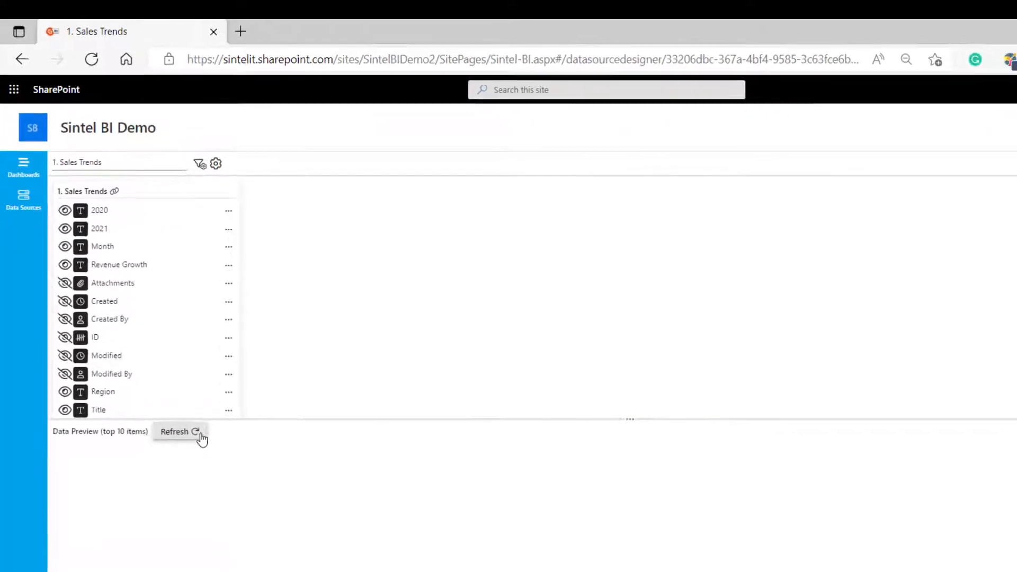
# Step: Refresh the preview of the data source's top 10 items, and save and exit the data source
pyautogui.click(200, 435)
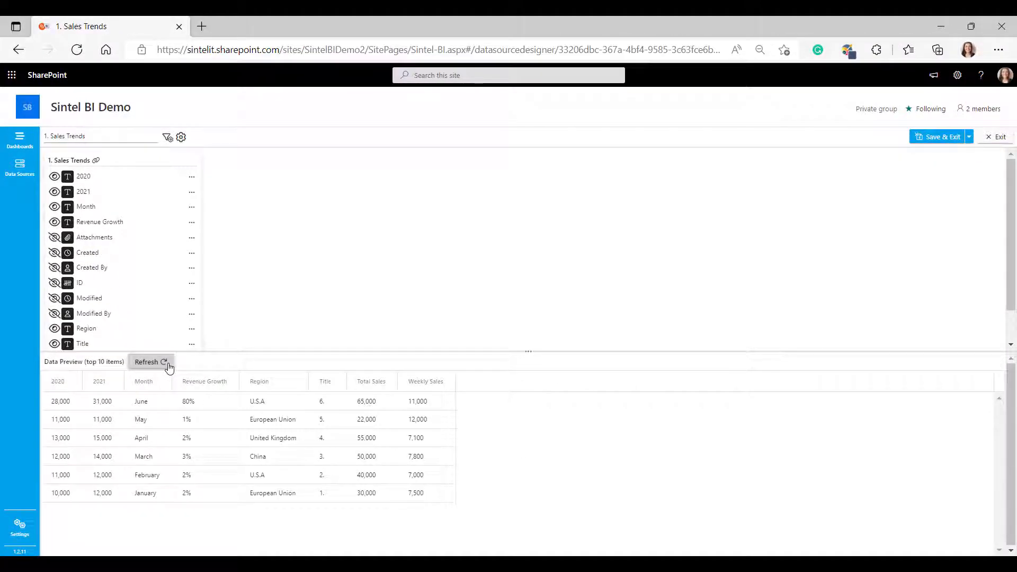
pyautogui.click(936, 139)
pyautogui.click(970, 137)
pyautogui.click(951, 169)
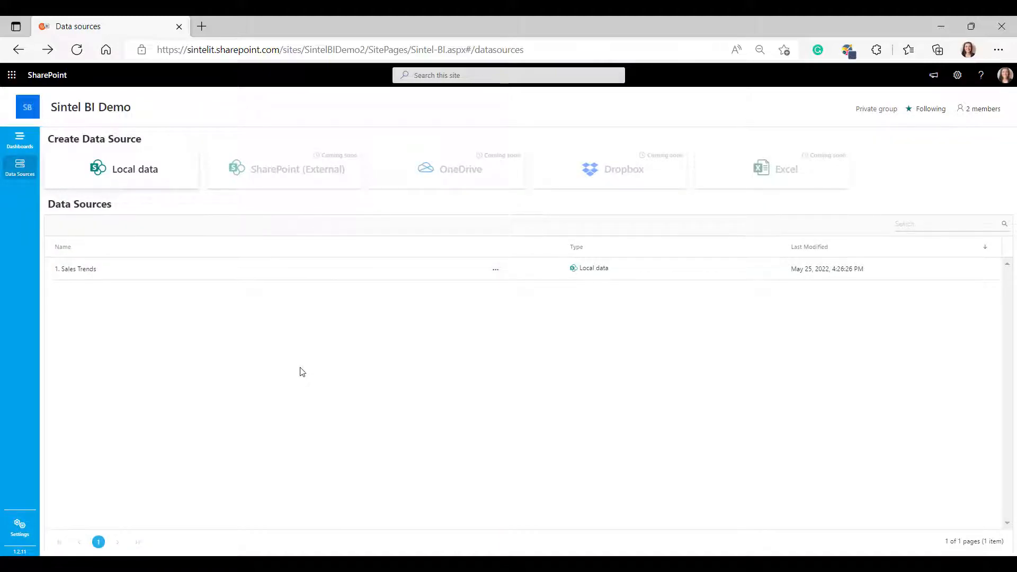
# Step: Clone the 1. Sales Trends data source and deactivate the original
pyautogui.click(494, 270)
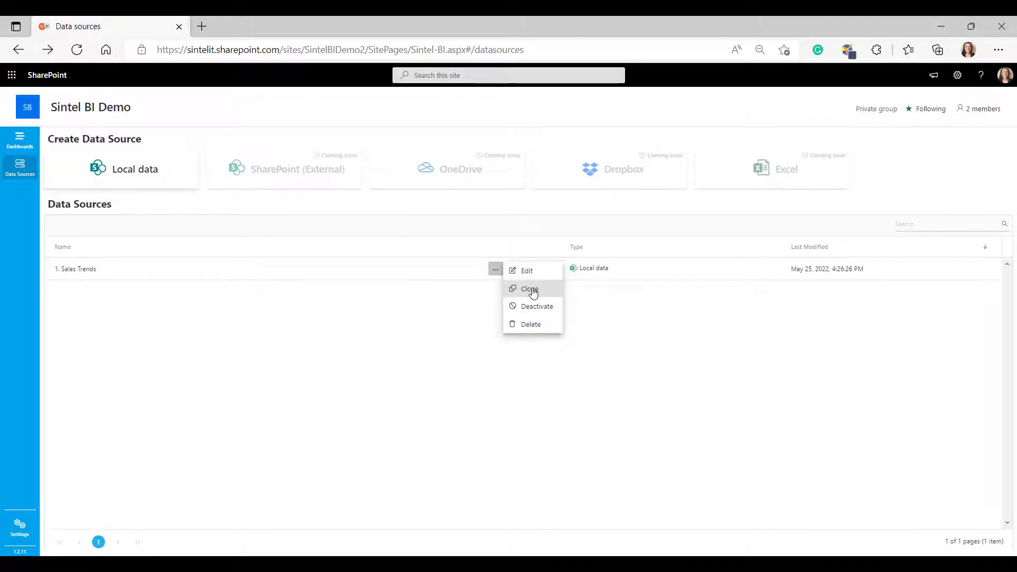
pyautogui.click(530, 289)
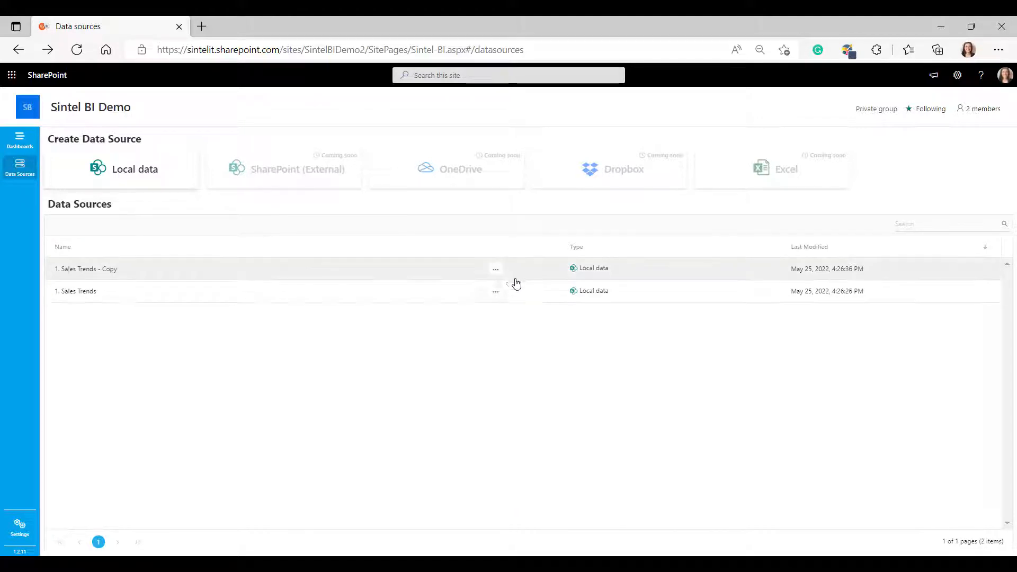
pyautogui.click(495, 290)
pyautogui.click(528, 327)
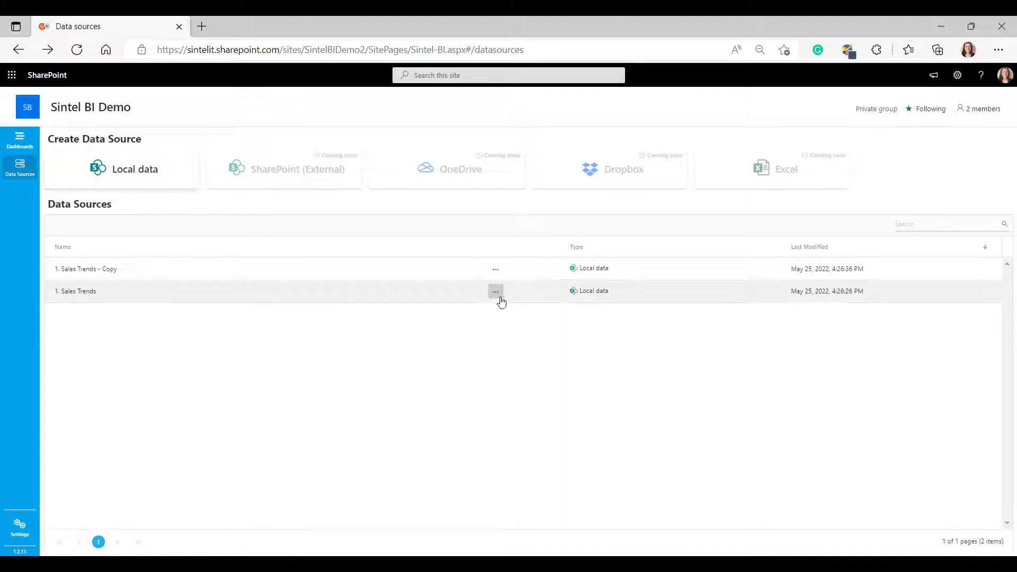
# Step: Delete the deactivated 1. Sales Trends data source, keeping its copy
pyautogui.click(496, 292)
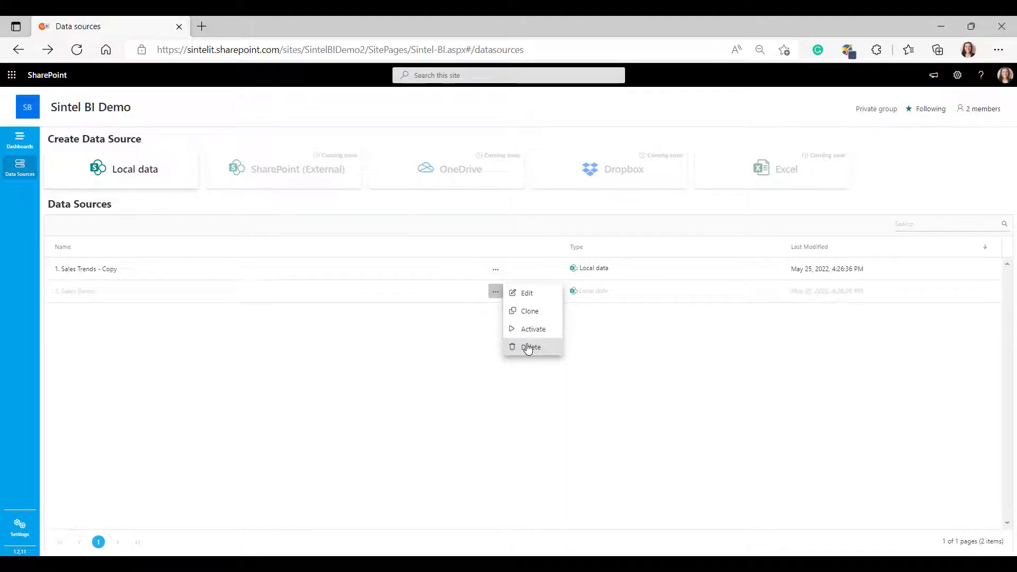
pyautogui.click(528, 347)
pyautogui.click(576, 396)
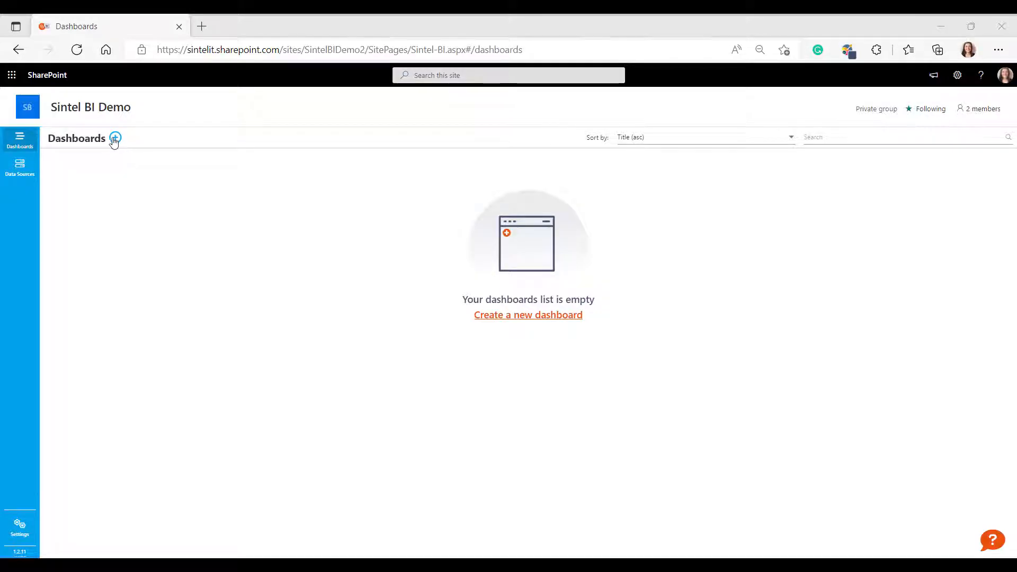
# Step: Create a dashboard titled "Executive's Overview" with the description "This dashboard gives executives an insight of how our company is performing"
pyautogui.click(115, 139)
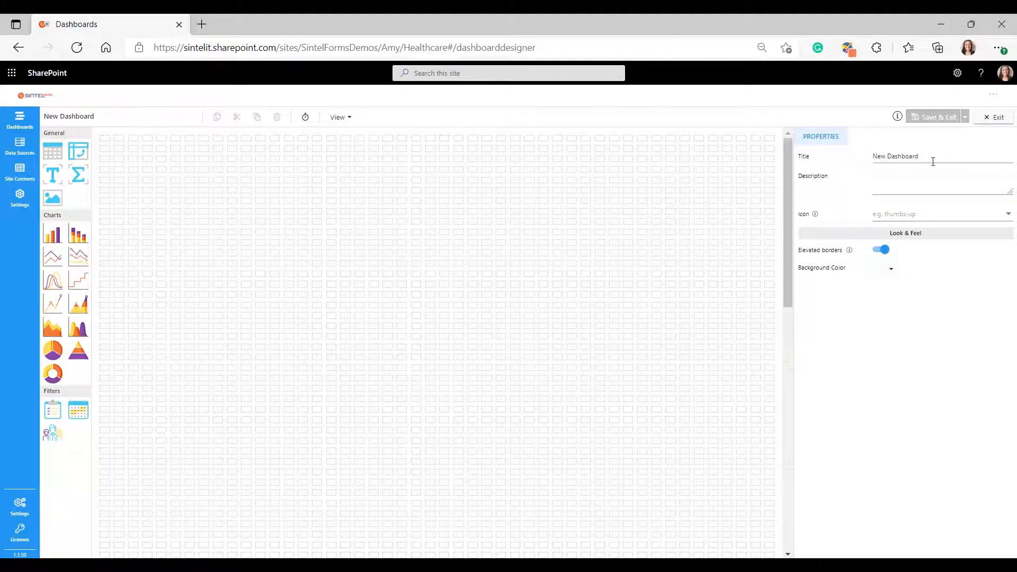
pyautogui.hotkey('ctrl', 'a')
pyautogui.write('E')
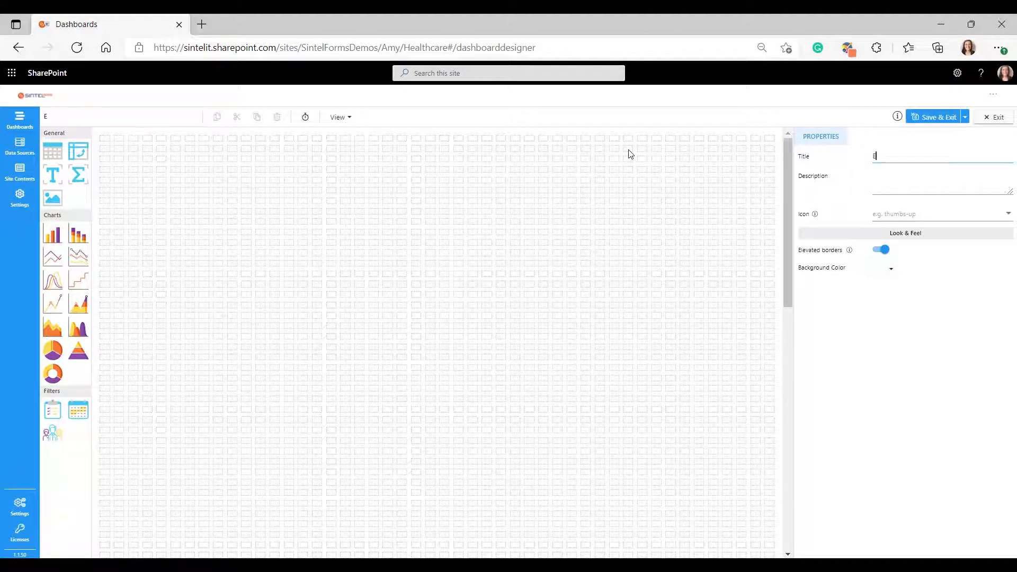
pyautogui.write("xecutive's Overview")
pyautogui.press('Tab')
pyautogui.write('This dashboard gives executives an insight of how our company is performing')
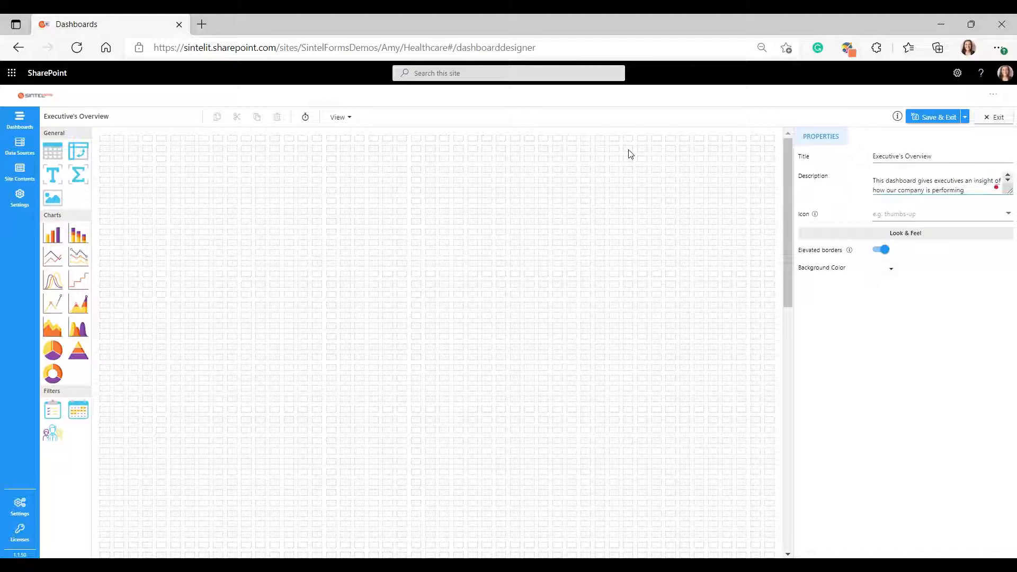
# Step: Search the dashboard icons for "chart" and choose chart-bar (regular)
pyautogui.click(951, 214)
pyautogui.write('chart')
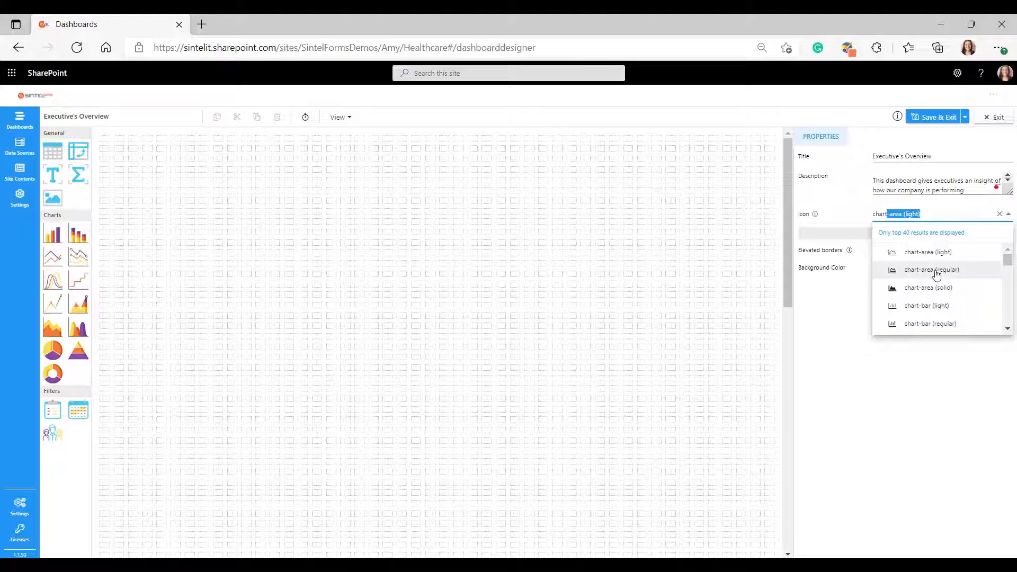
pyautogui.click(921, 324)
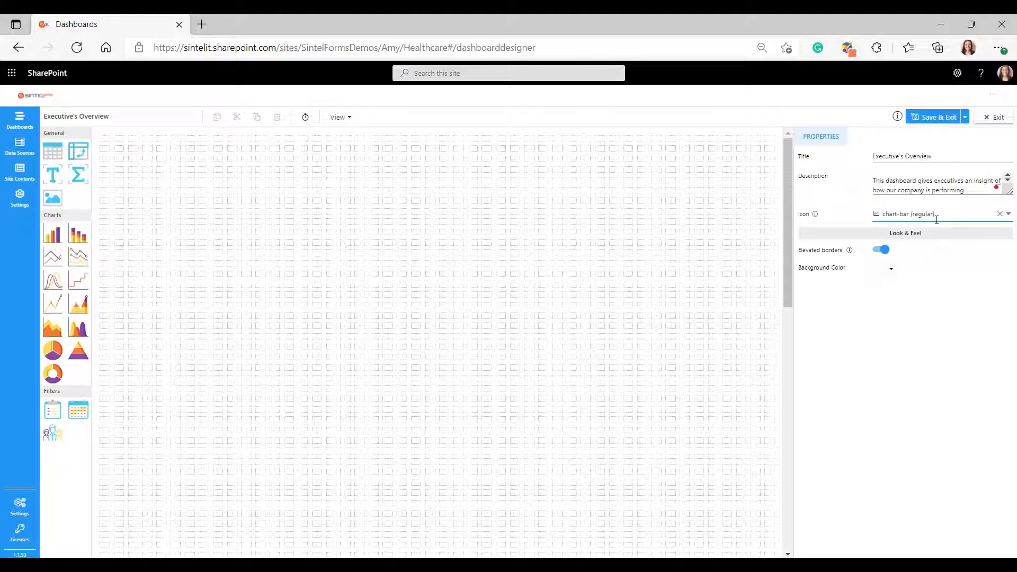
# Step: Open the Font Awesome gallery linked from the icon help, filter it to free icons and search for "chart"
pyautogui.moveTo(816, 215)
pyautogui.click(842, 198)
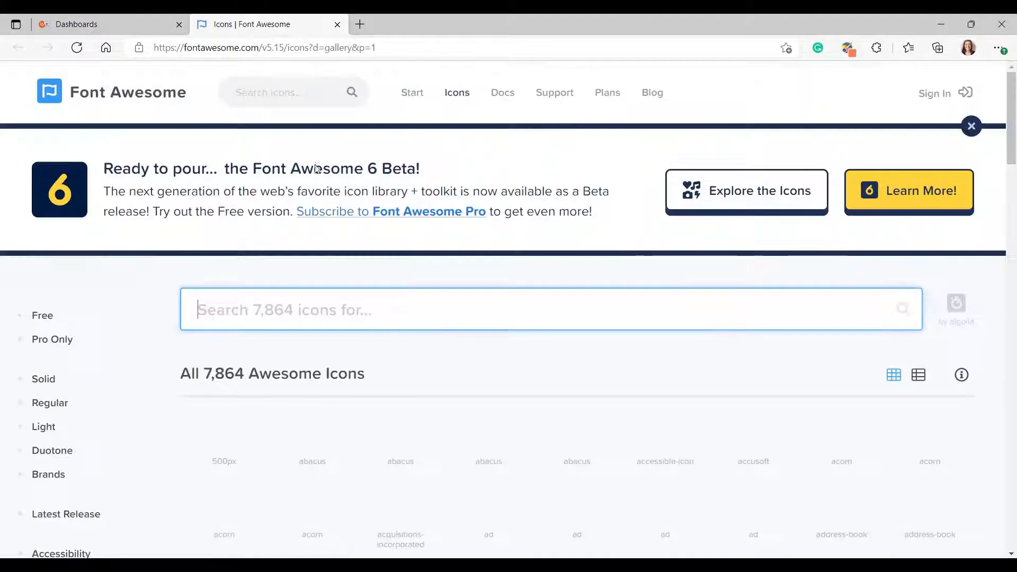
pyautogui.scroll(-1, 228, 318)
pyautogui.click(40, 390)
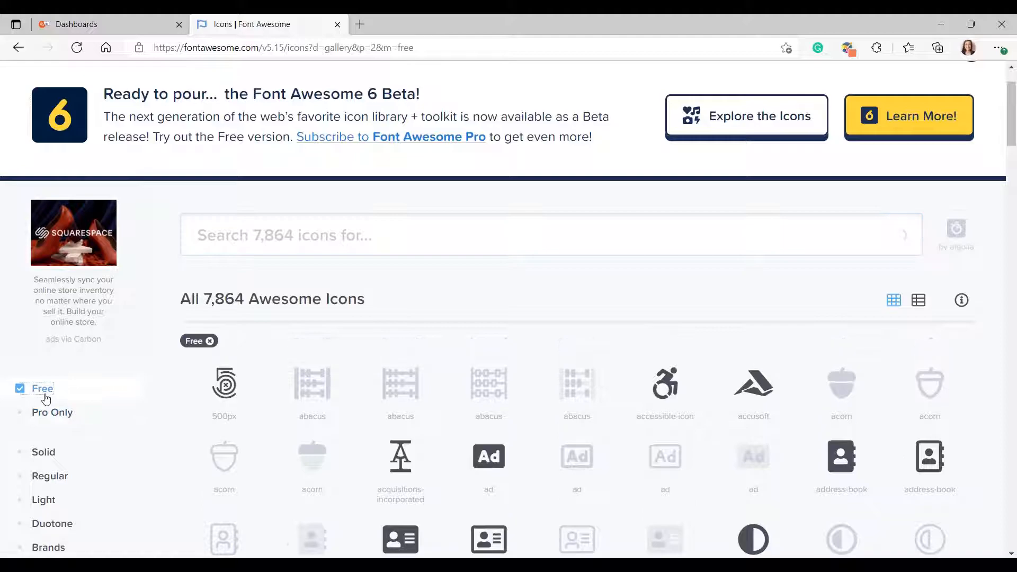
pyautogui.click(343, 246)
pyautogui.write('chart')
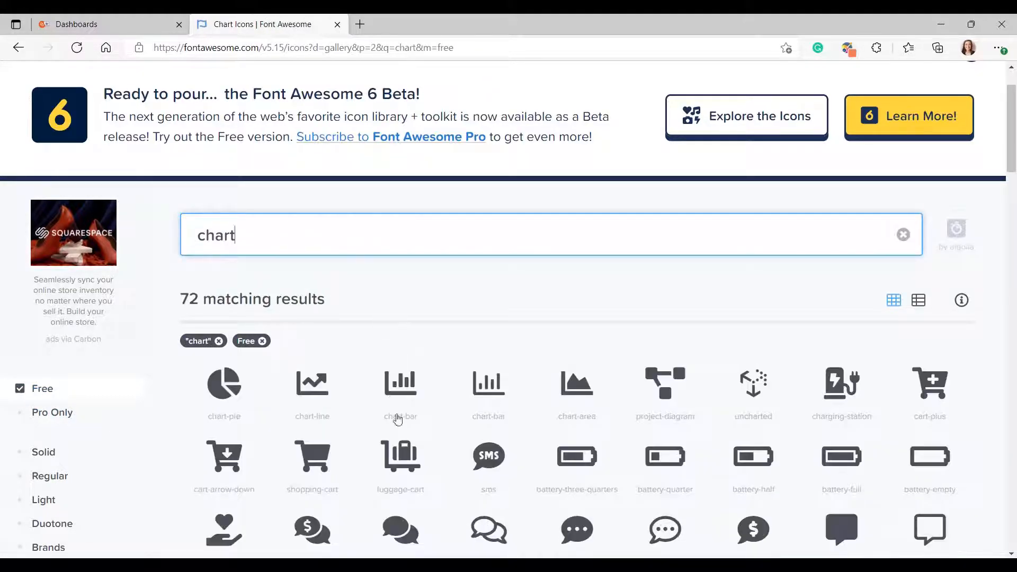
pyautogui.scroll(-1, 398, 418)
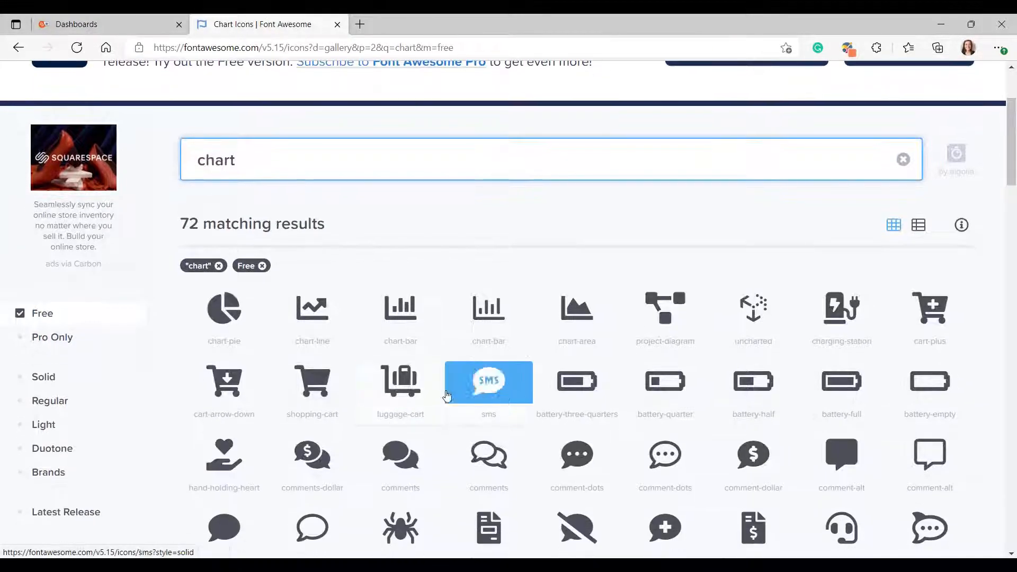
# Step: Copy the chart-bar icon's name from the gallery and use it to set the dashboard's icon to chart-bar (light)
pyautogui.doubleClick(414, 341)
pyautogui.hotkey('ctrl', 'c')
pyautogui.rightClick(406, 339)
pyautogui.press('Escape')
pyautogui.click(106, 24)
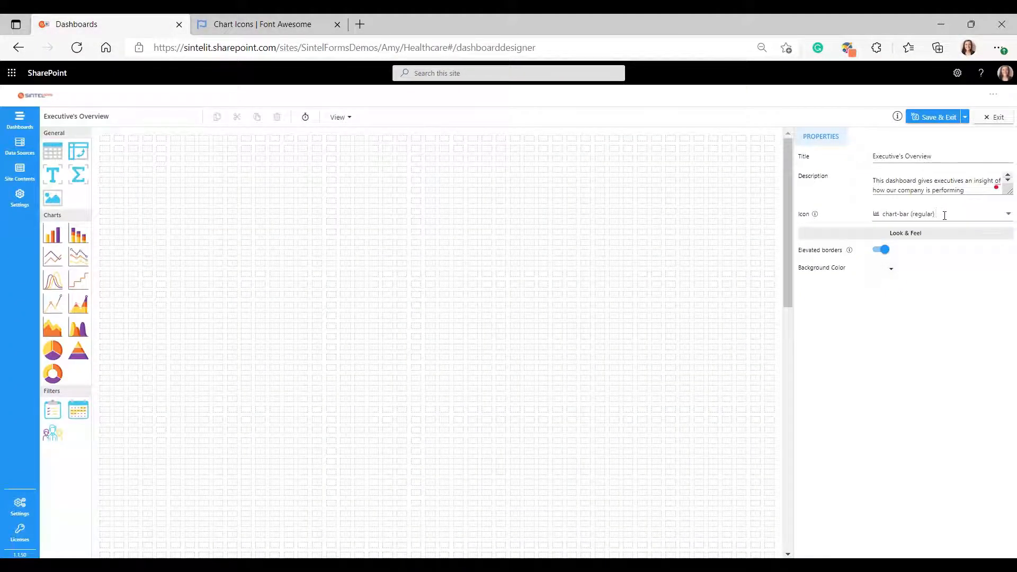
pyautogui.click(904, 215)
pyautogui.hotkey('ctrl', 'v')
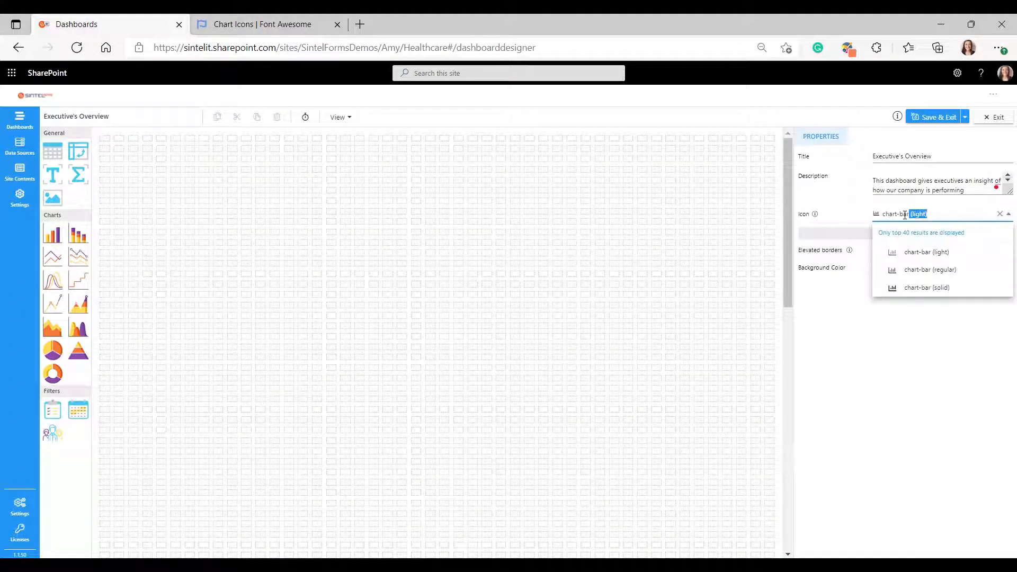
pyautogui.press('Return')
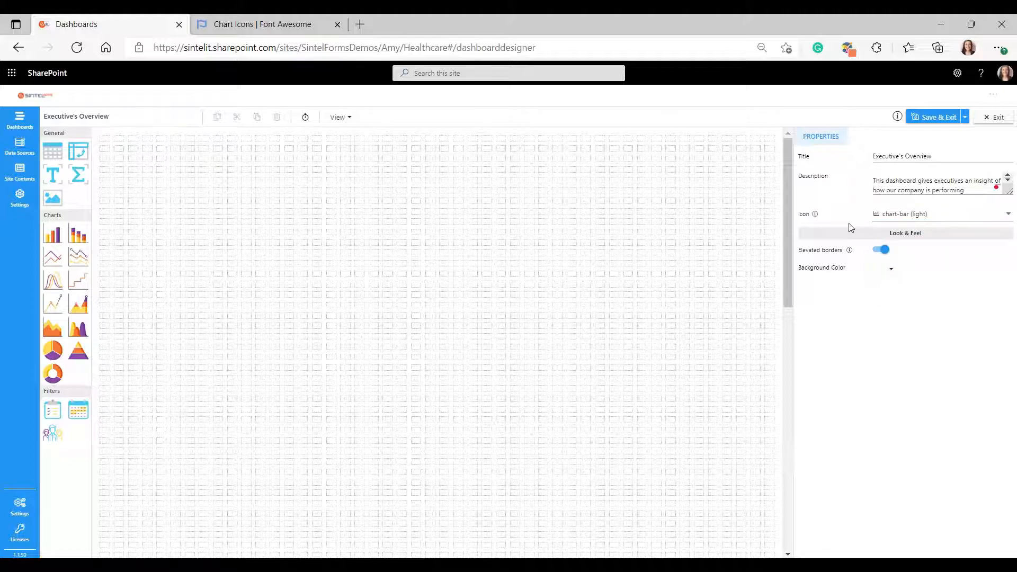
# Step: Set the dashboard's background color to red and refine its hex code to #f44325
pyautogui.click(884, 250)
pyautogui.click(892, 270)
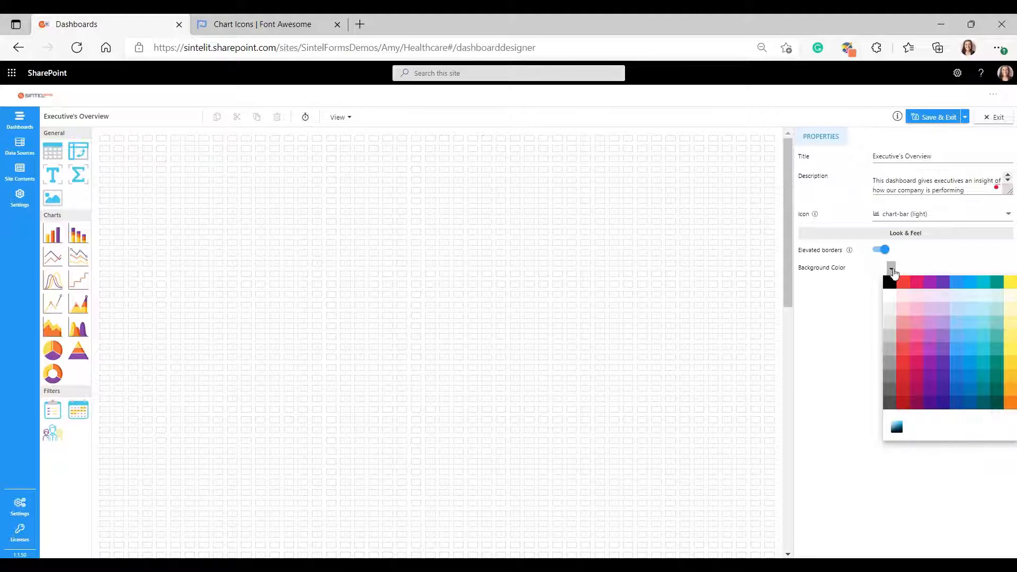
pyautogui.click(902, 286)
pyautogui.click(892, 269)
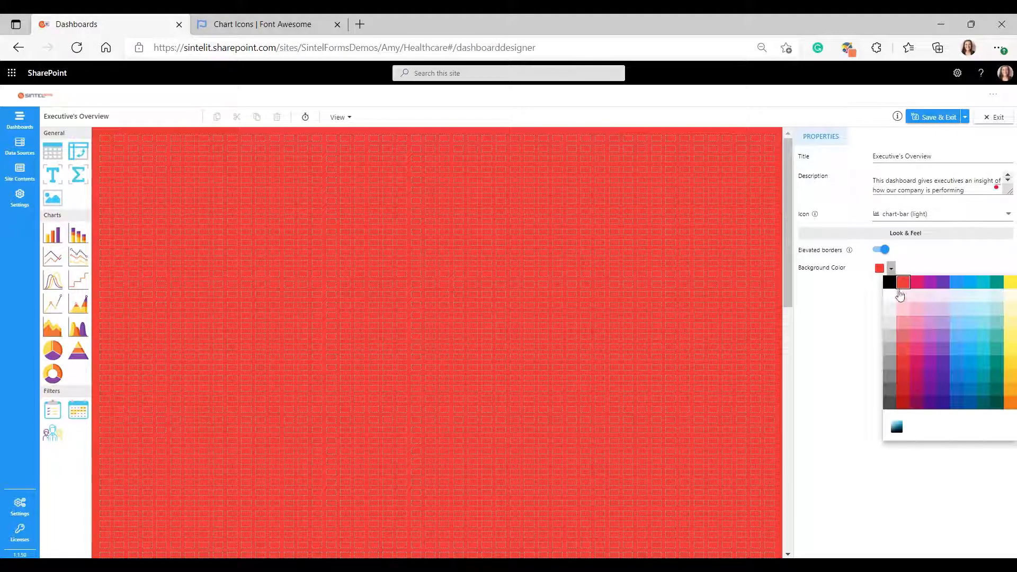
pyautogui.click(897, 426)
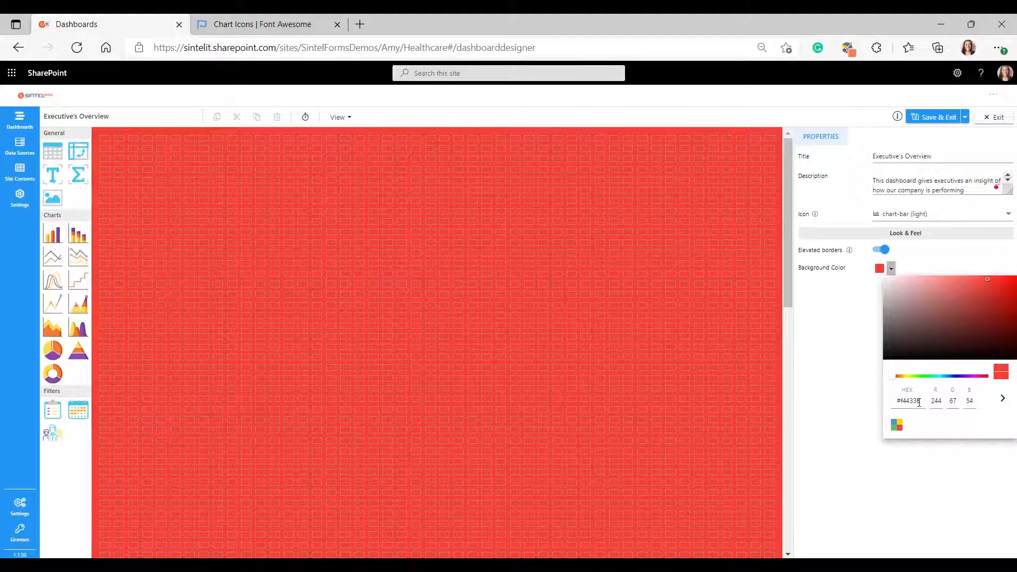
pyautogui.write('25')
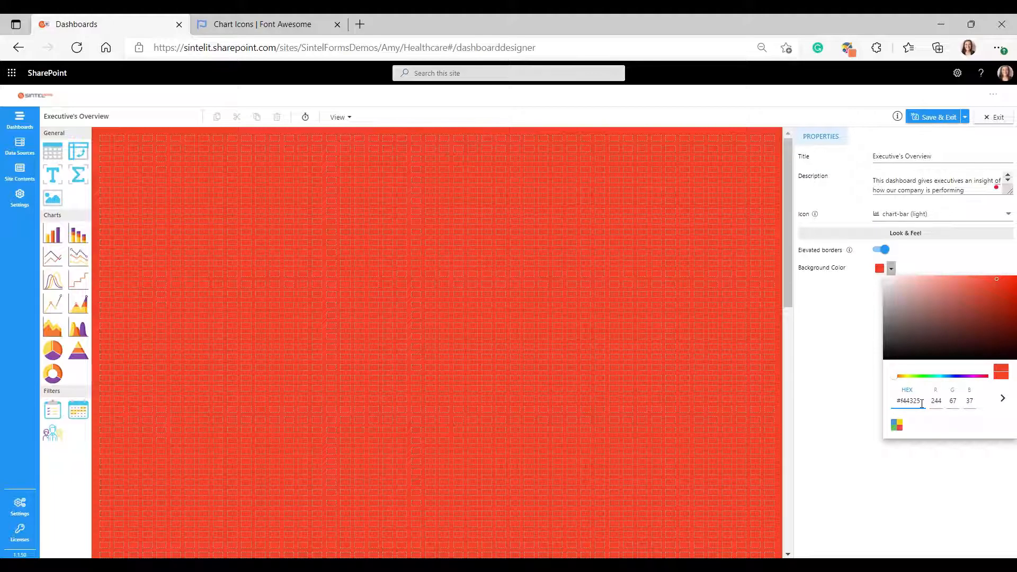
# Step: Reset the dashboard's background color from the color picker so the canvas is plain white again
pyautogui.doubleClick(937, 401)
pyautogui.click(891, 269)
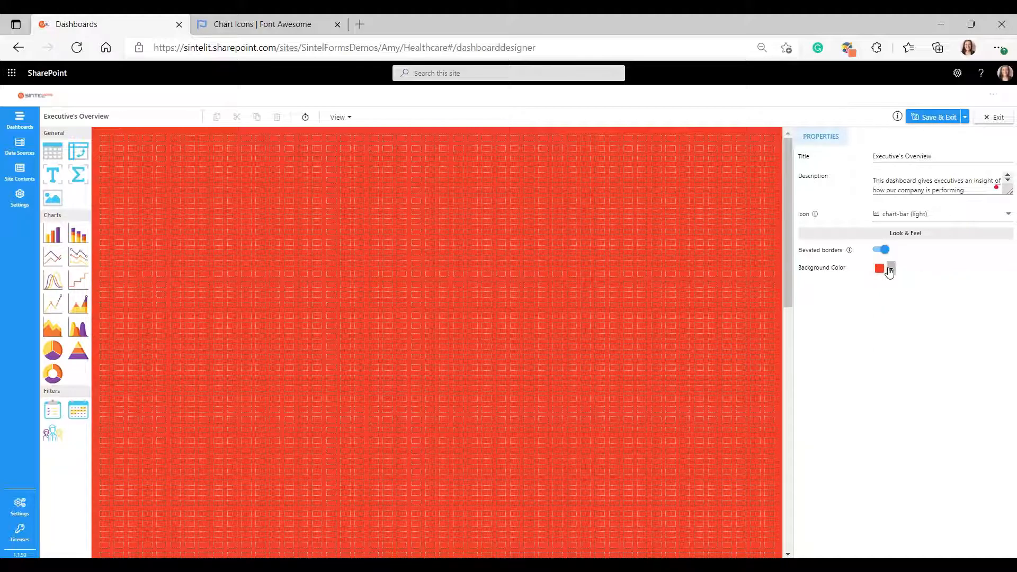
pyautogui.click(891, 268)
pyautogui.click(890, 300)
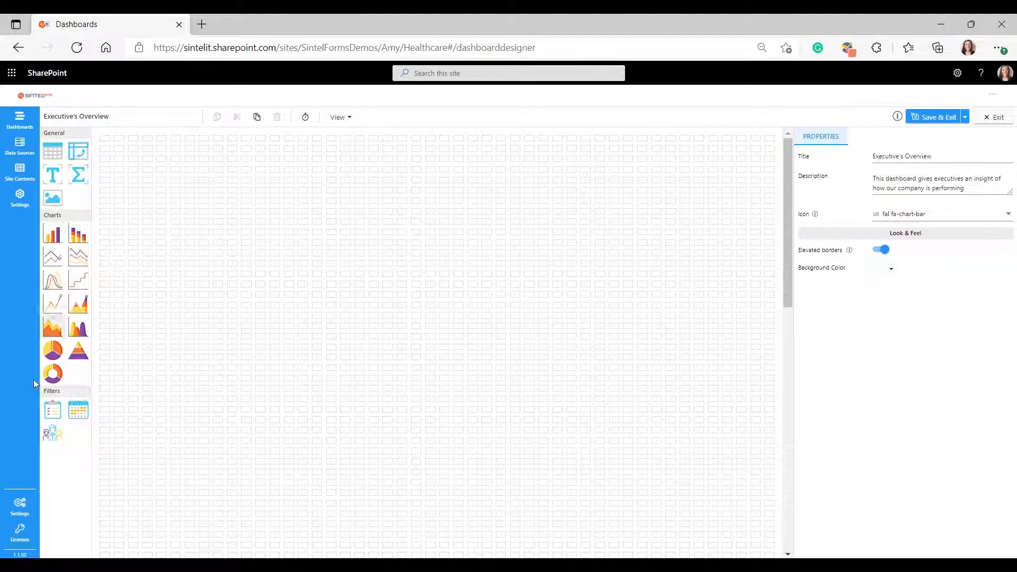
# Step: Add a doughnut chart to the canvas, resize it and move it into the canvas's upper-left corner
pyautogui.moveTo(53, 374); pyautogui.dragTo(391, 401)
pyautogui.moveTo(142, 182); pyautogui.dragTo(230, 245)
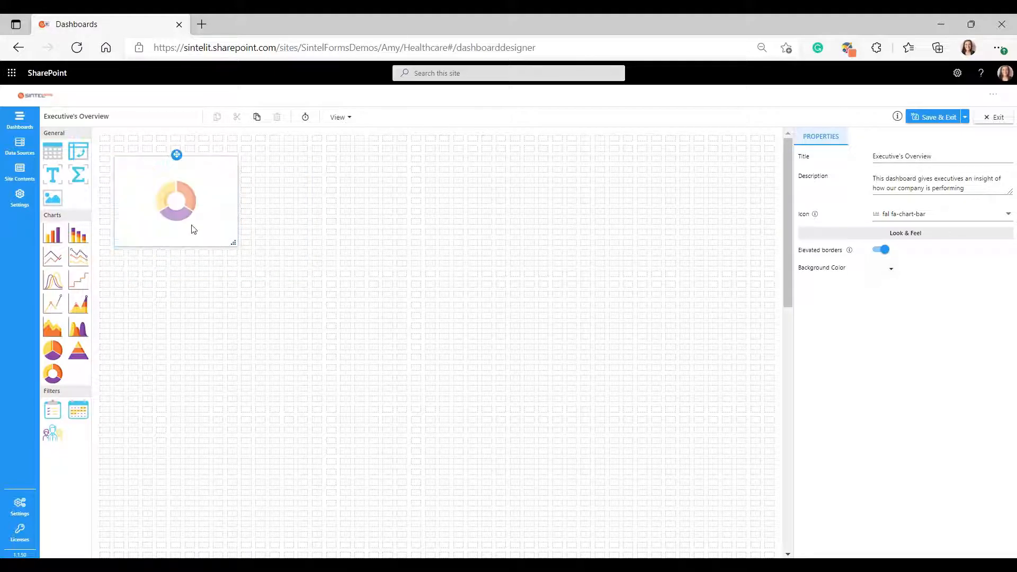
pyautogui.click(169, 174)
pyautogui.moveTo(176, 154); pyautogui.dragTo(158, 139)
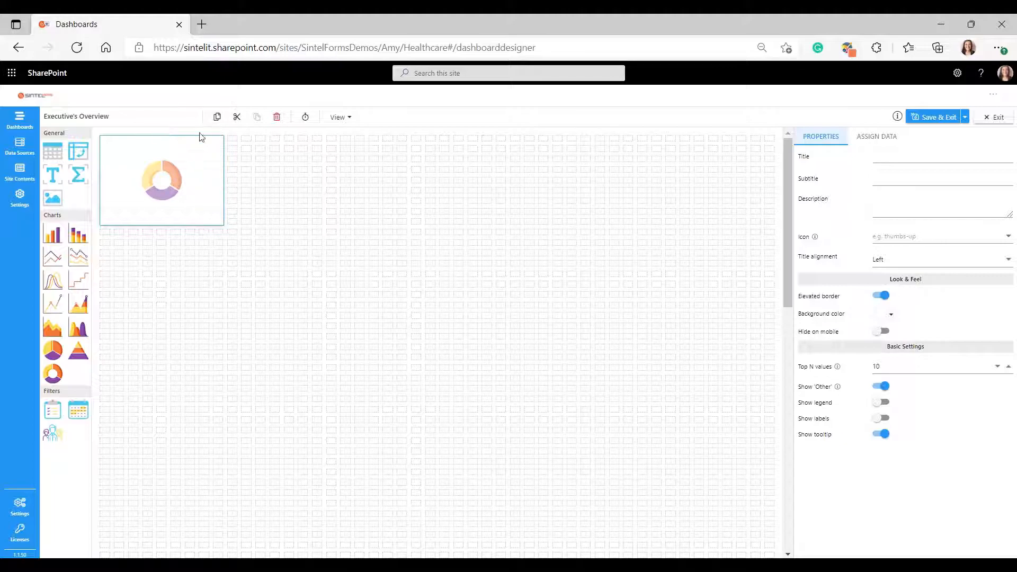
# Step: Paste a copy of the doughnut chart directly beside the original and cut that copy
pyautogui.click(235, 142)
pyautogui.click(257, 117)
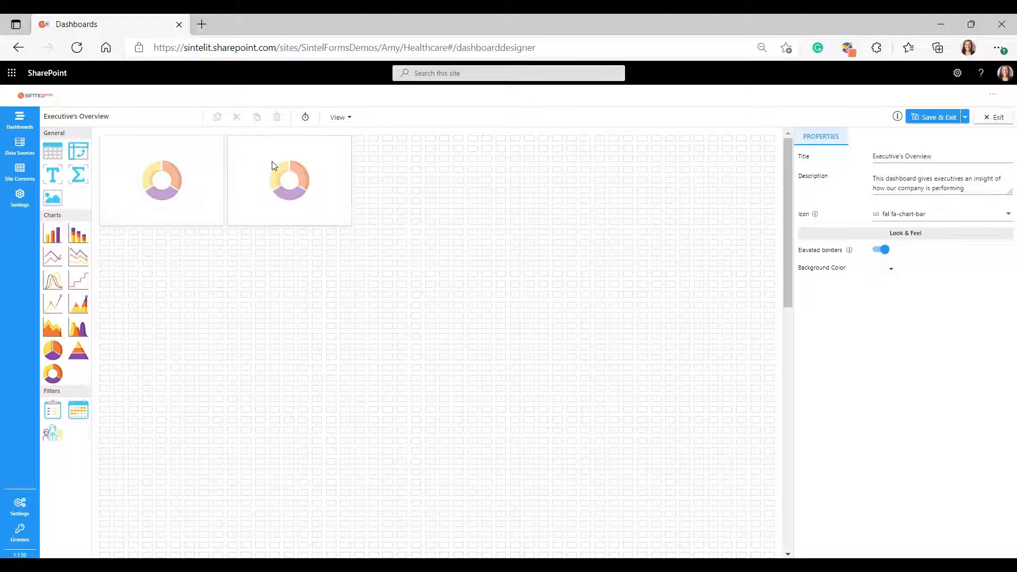
pyautogui.click(279, 189)
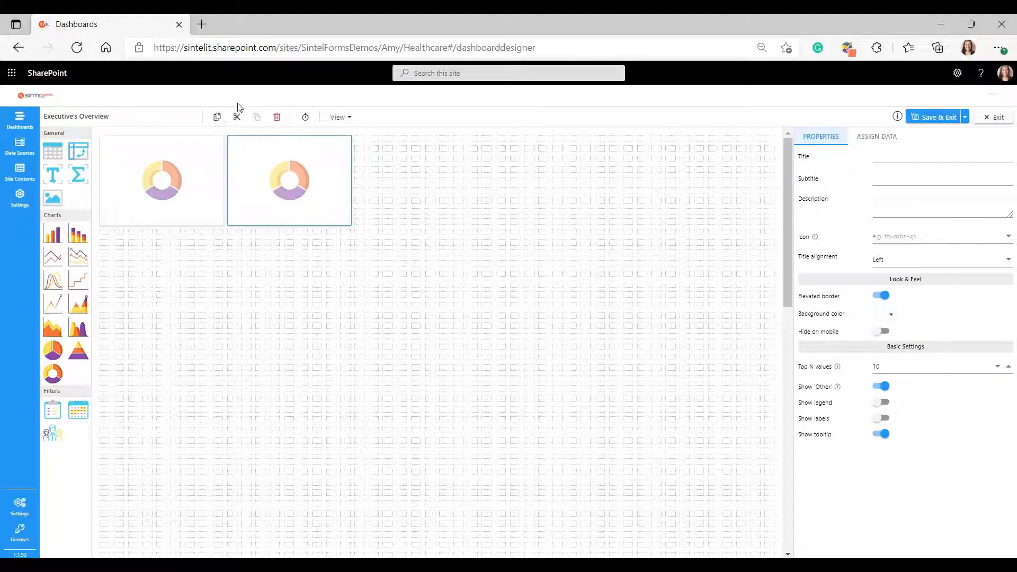
pyautogui.click(237, 118)
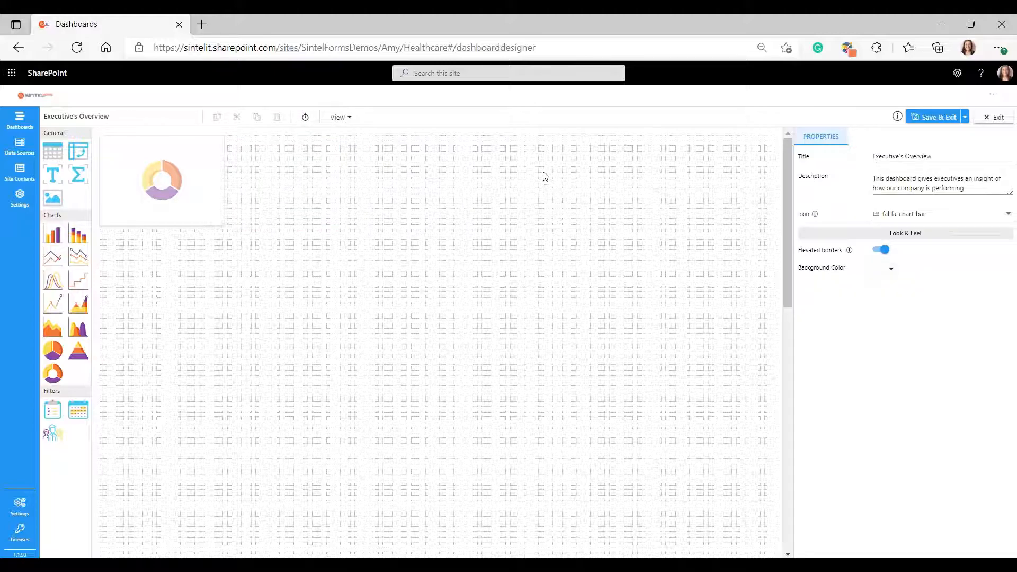
# Step: Paste the cut doughnut chart farther along the canvas's first row, and delete it
pyautogui.click(518, 145)
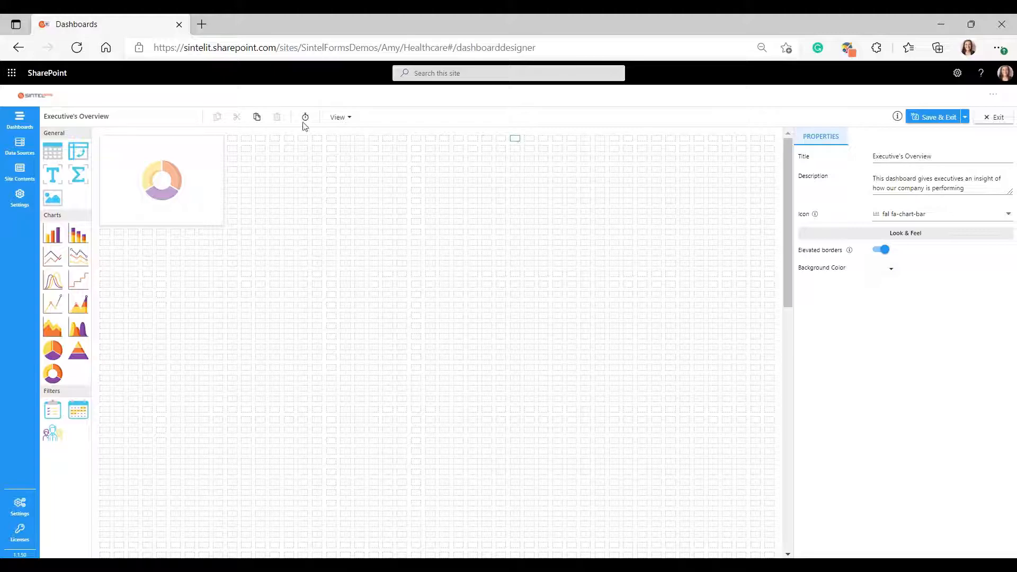
pyautogui.click(263, 120)
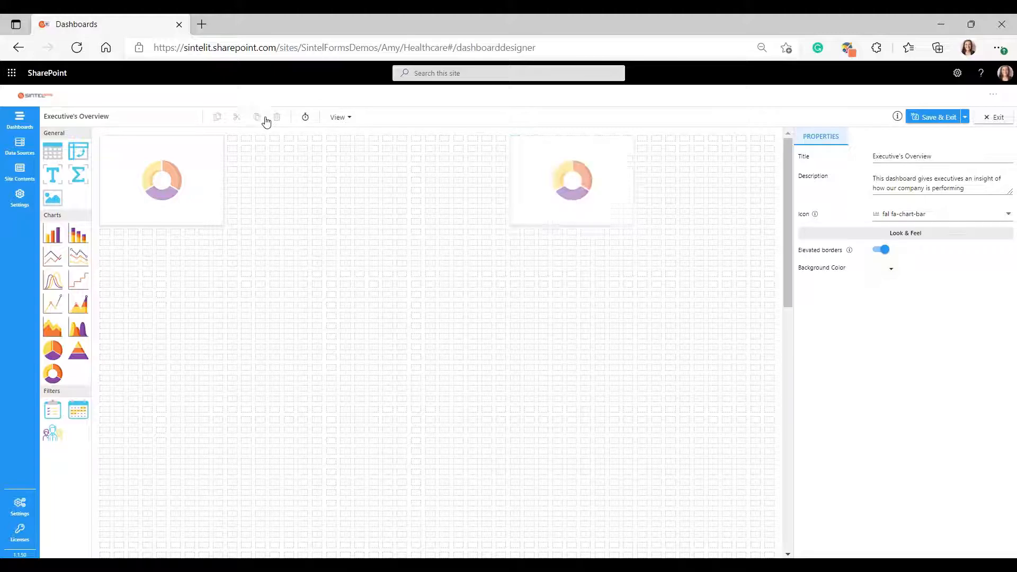
pyautogui.click(588, 173)
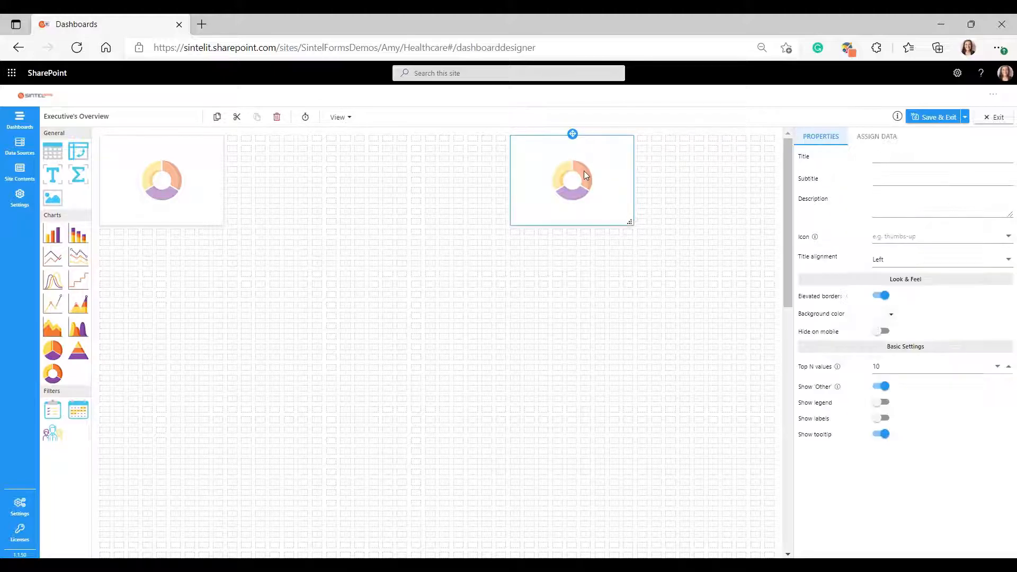
pyautogui.click(283, 120)
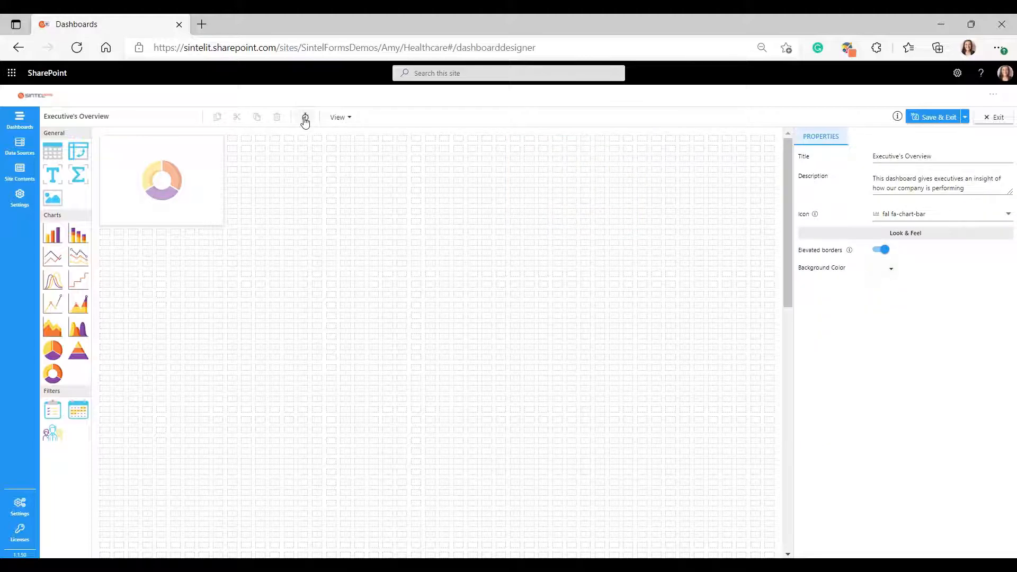
# Step: Enable auto refresh for the dashboard and confirm the refresh settings
pyautogui.click(305, 118)
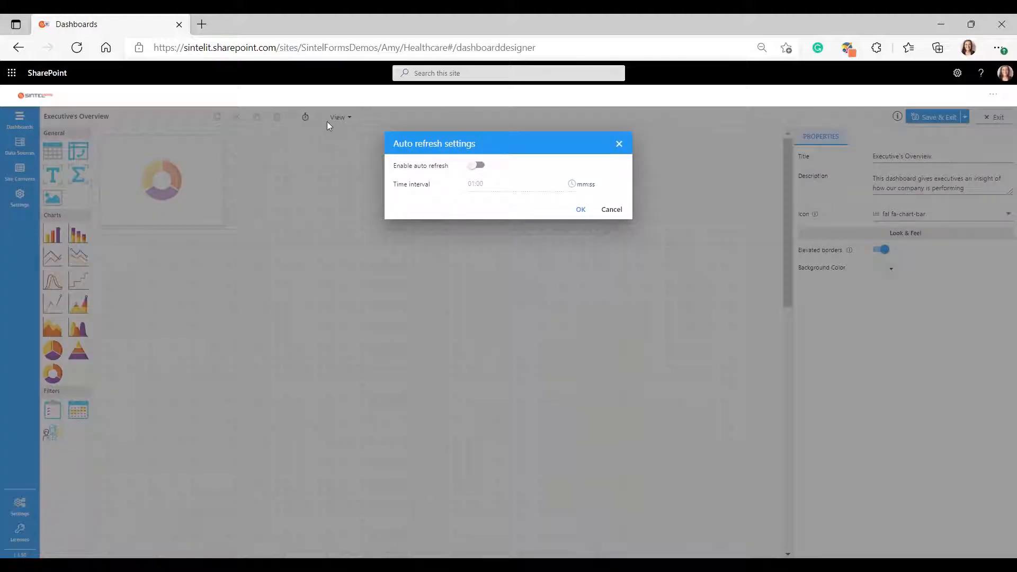
pyautogui.click(479, 167)
pyautogui.click(520, 182)
pyautogui.click(578, 211)
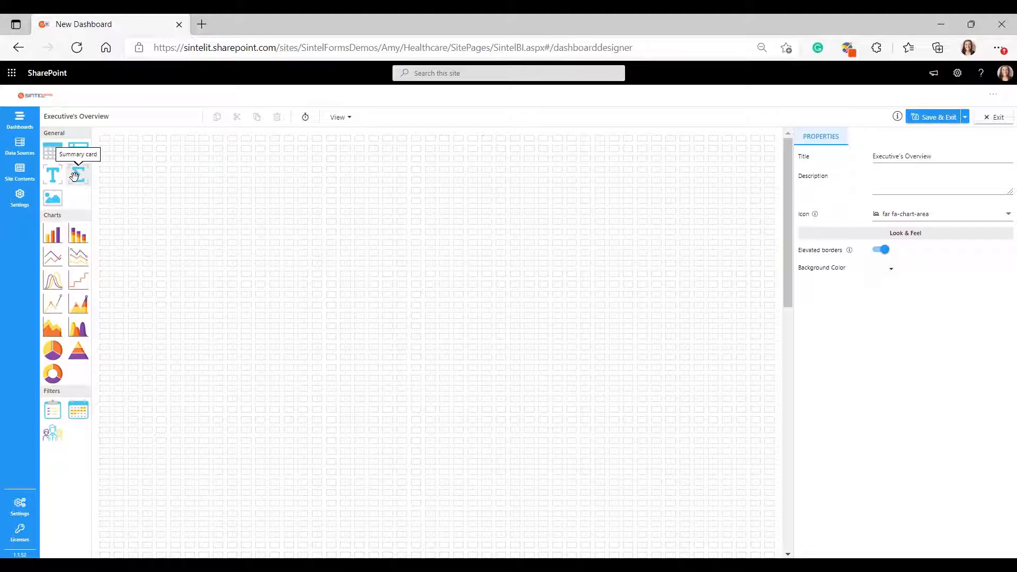
# Step: Place a summary card in the canvas's upper-left corner and give it the title "Total Sales" and subtitle "For year 2021"
pyautogui.moveTo(79, 176); pyautogui.dragTo(111, 150)
pyautogui.moveTo(178, 165); pyautogui.dragTo(218, 179)
pyautogui.click(195, 166)
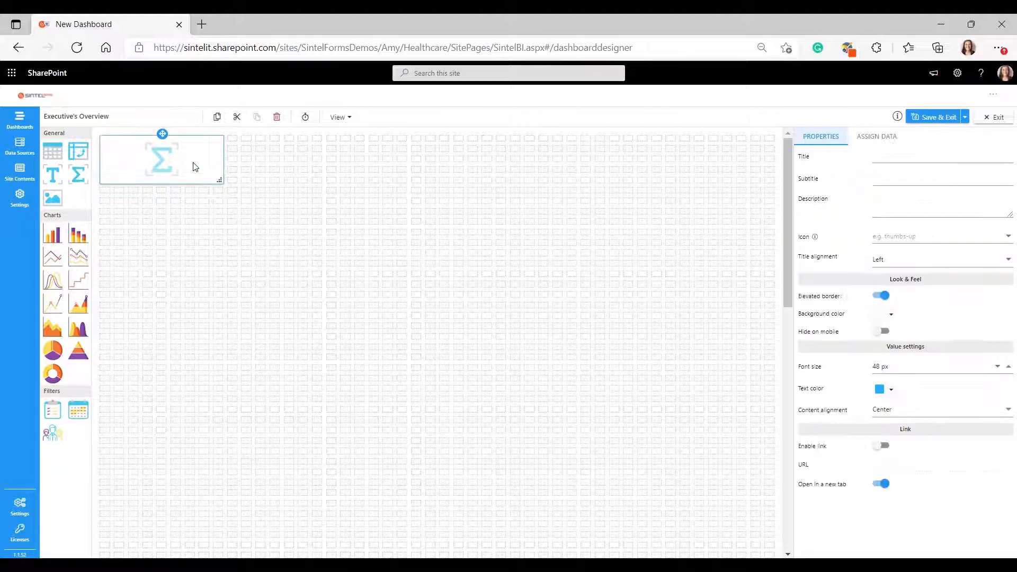
pyautogui.click(909, 161)
pyautogui.write('Tot')
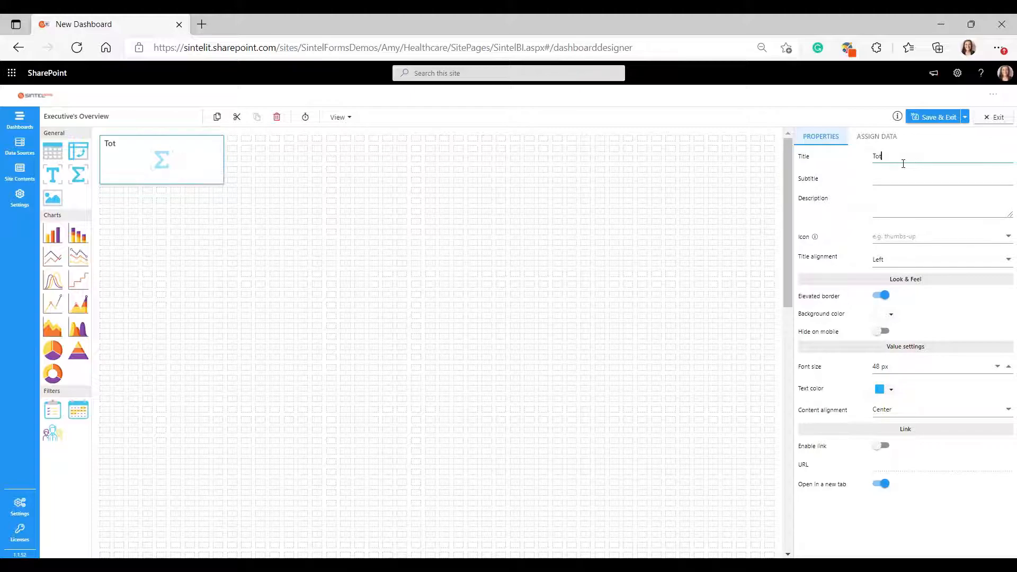
pyautogui.write('al Sales')
pyautogui.press('Tab')
pyautogui.write('For year 2021')
pyautogui.press('Tab')
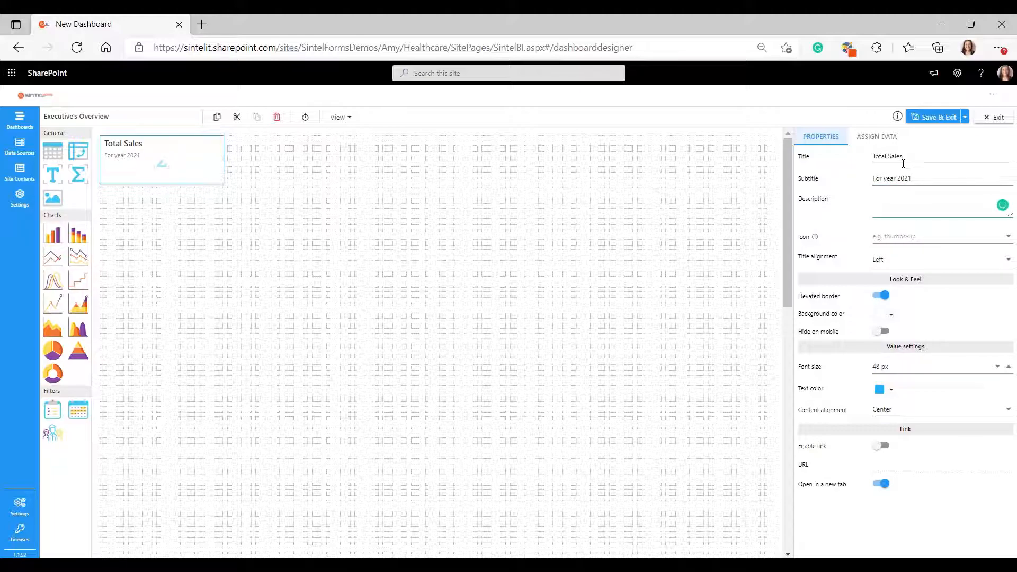
# Step: Search the Total Sales card's icons for "euro" and choose euro-sign (regular)
pyautogui.press('Tab')
pyautogui.write('euro')
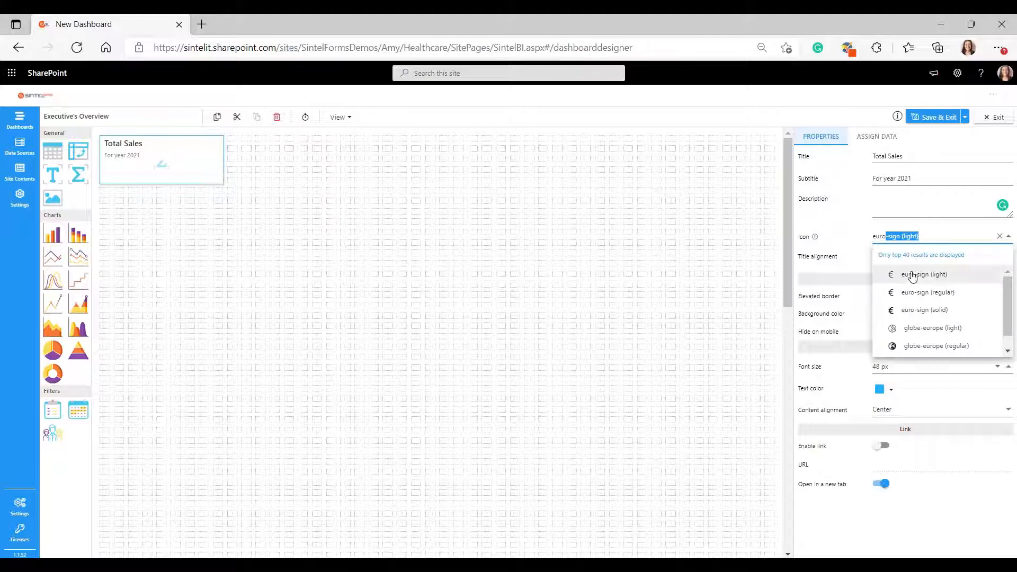
pyautogui.click(909, 293)
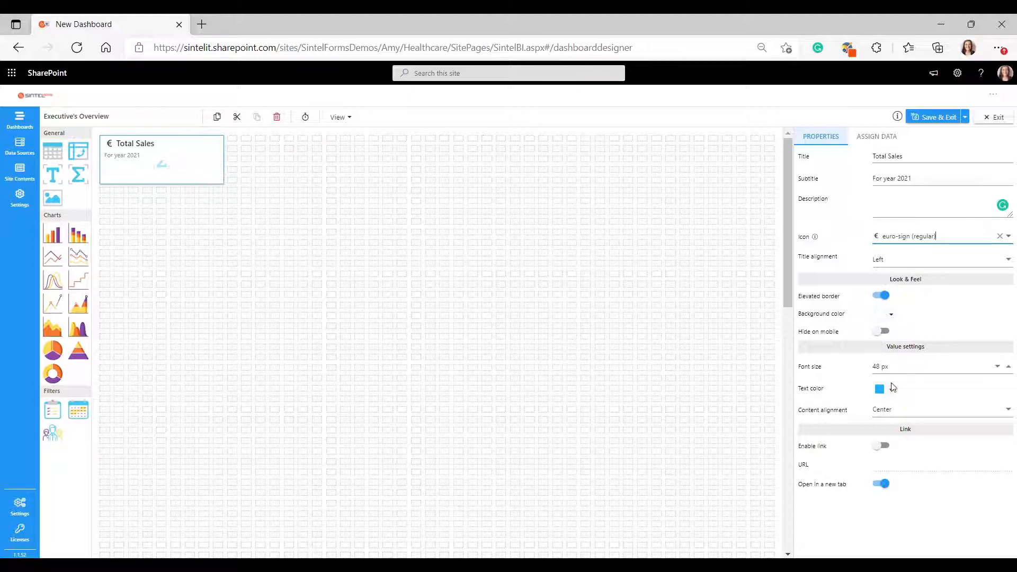
# Step: Check the card's content alignment options, and try its link and new-tab settings before restoring them
pyautogui.click(994, 434)
pyautogui.click(992, 411)
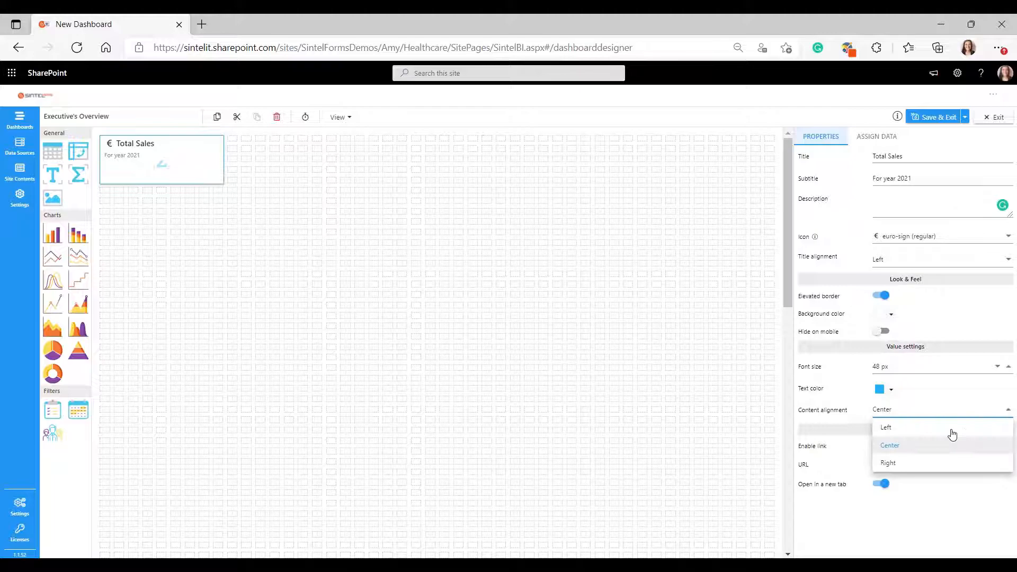
pyautogui.click(939, 390)
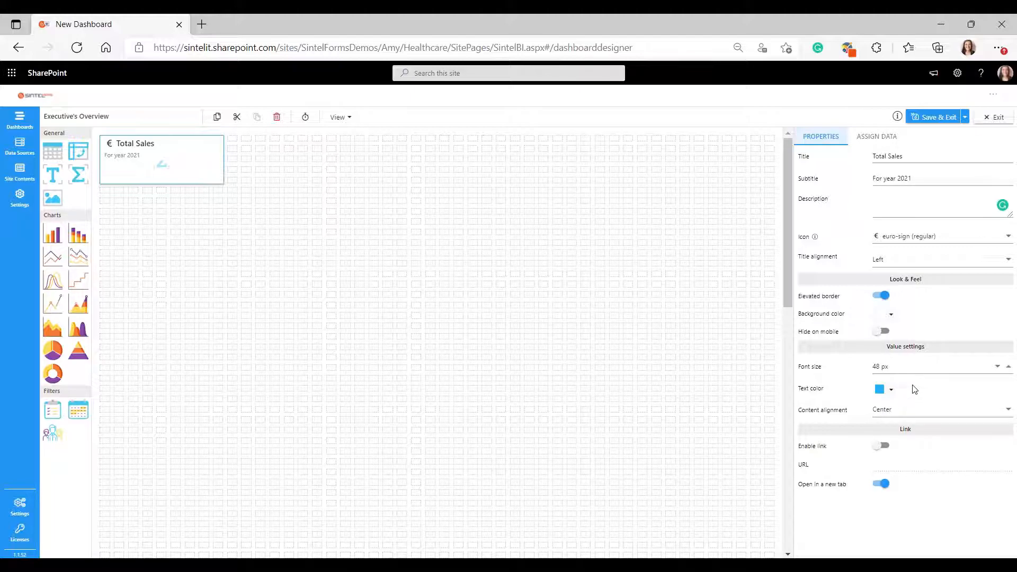
pyautogui.click(883, 446)
pyautogui.click(880, 471)
pyautogui.click(885, 486)
pyautogui.click(884, 486)
pyautogui.click(883, 450)
# Step: Assign the 1. Sales Trend data source to the Total Sales card with Sum of 2021 as its value, and save the dashboard
pyautogui.click(867, 141)
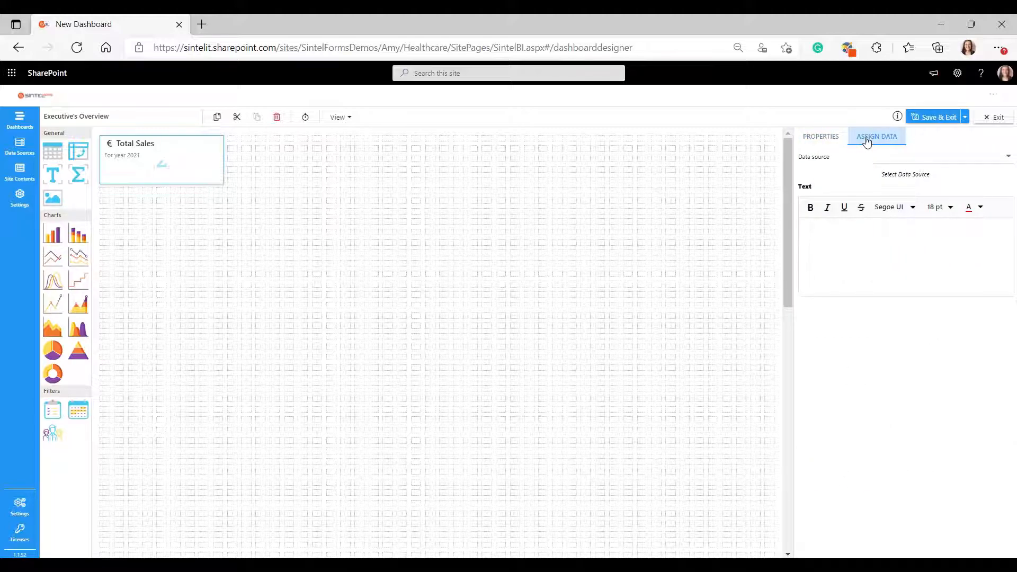
pyautogui.click(998, 161)
pyautogui.click(954, 193)
pyautogui.moveTo(811, 200); pyautogui.dragTo(940, 212)
pyautogui.click(988, 186)
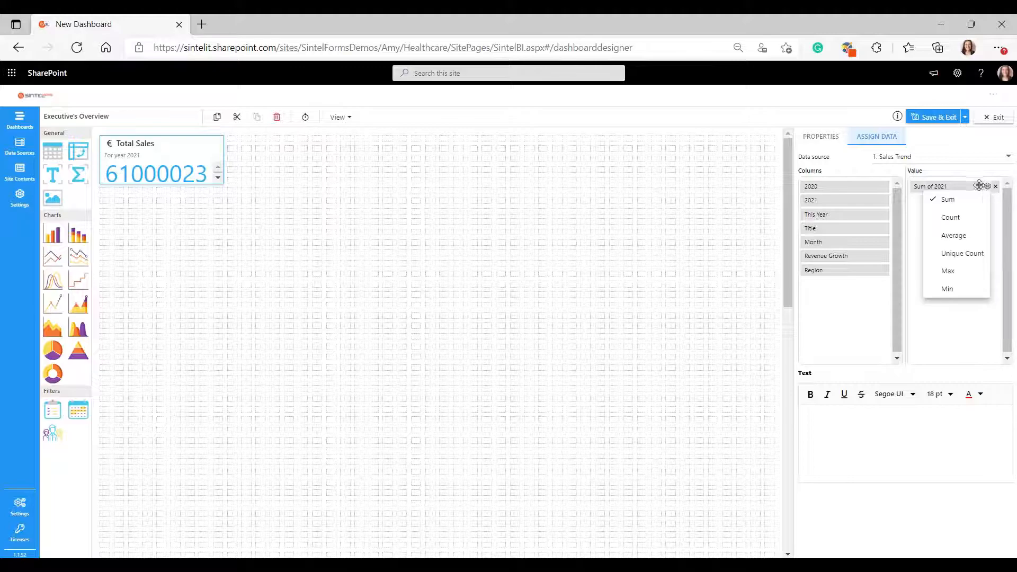
pyautogui.click(966, 208)
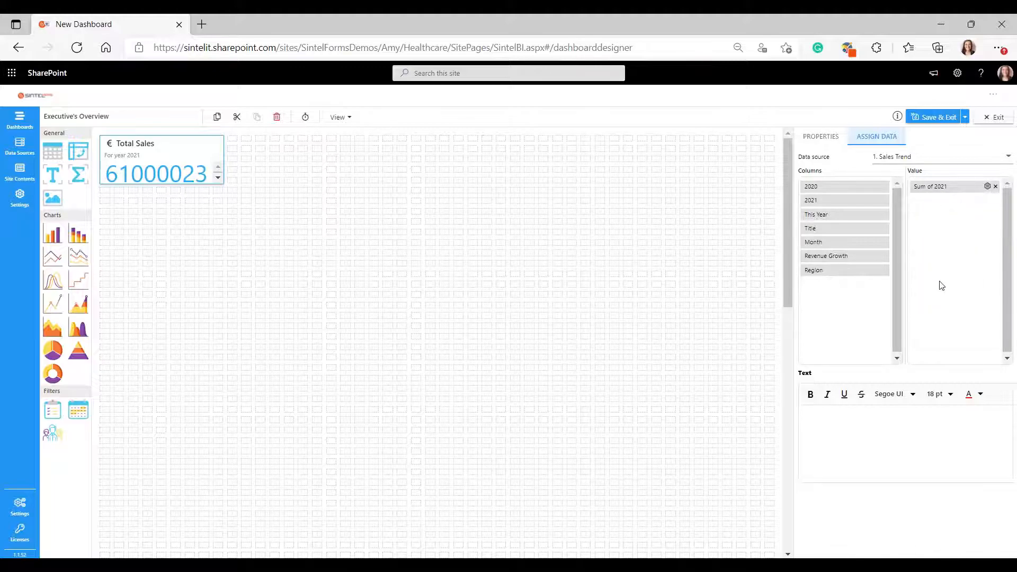
pyautogui.click(934, 117)
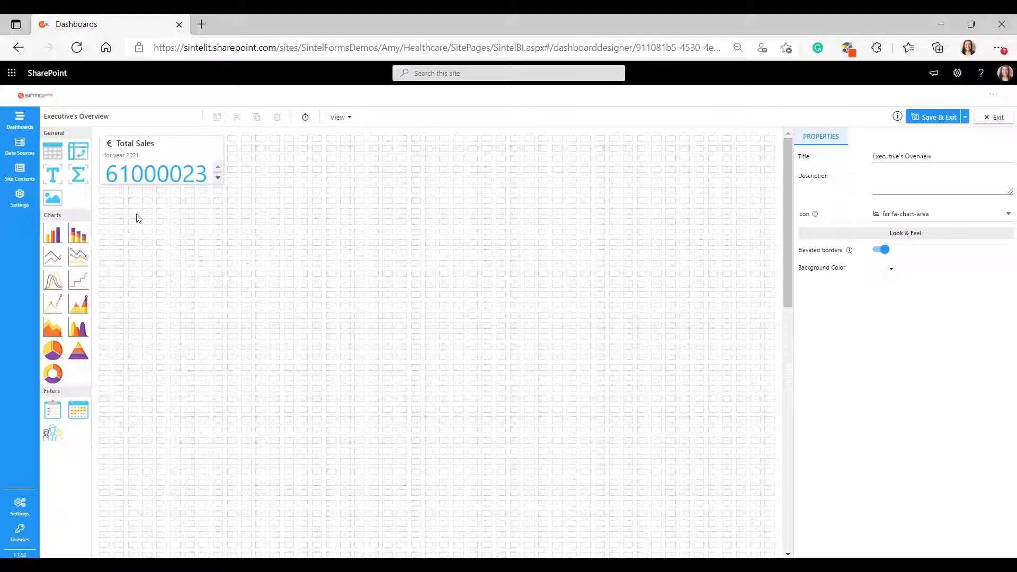
# Step: Copy the Total Sales card and paste three duplicates side by side along the canvas's first row
pyautogui.click(147, 159)
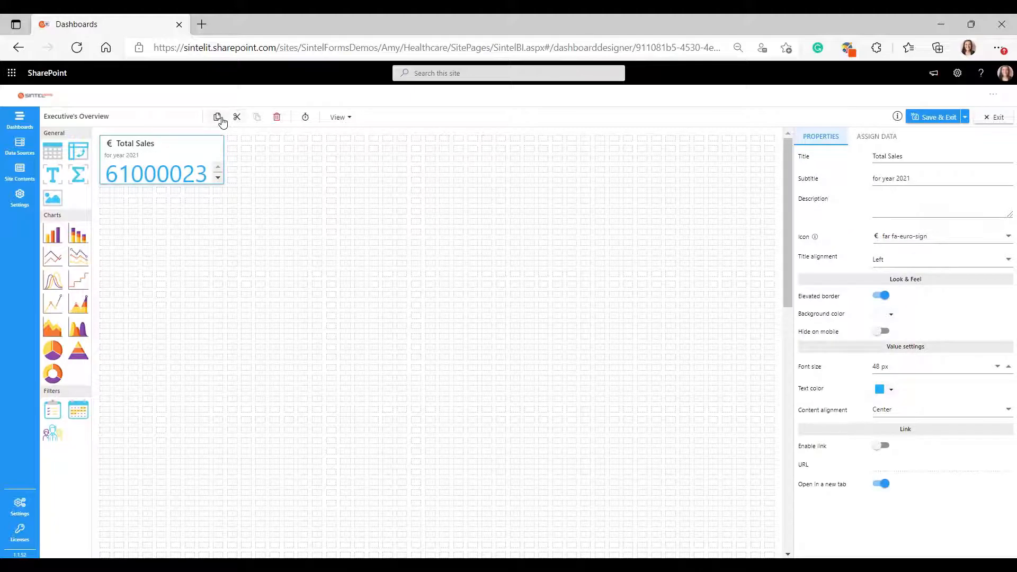
pyautogui.click(234, 139)
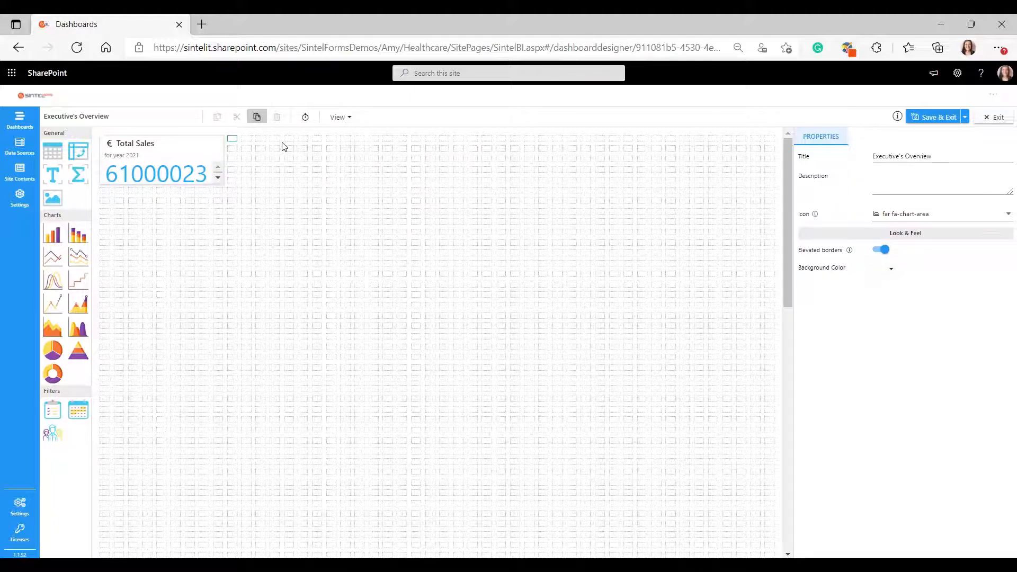
pyautogui.click(257, 117)
pyautogui.click(284, 146)
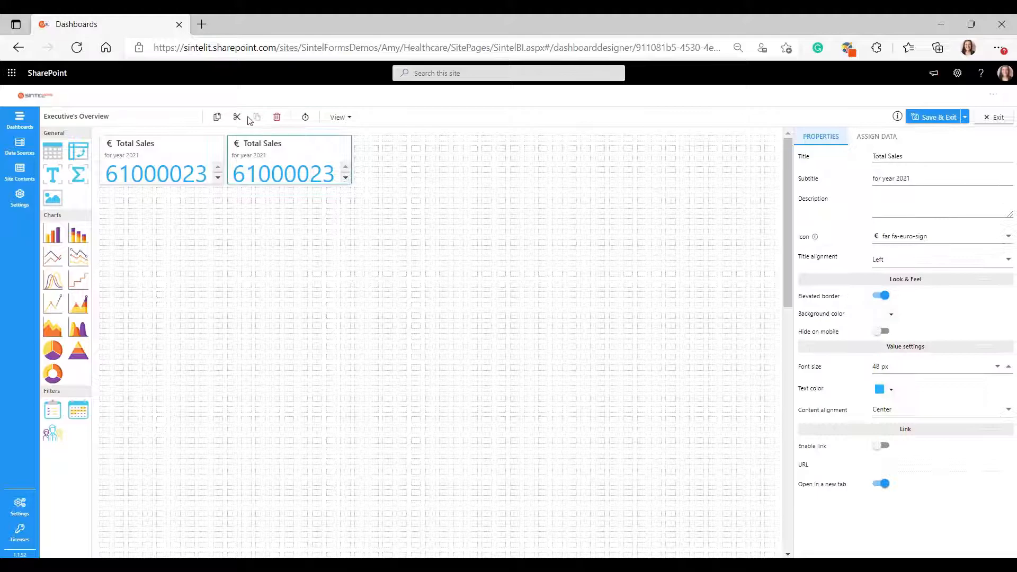
pyautogui.click(357, 145)
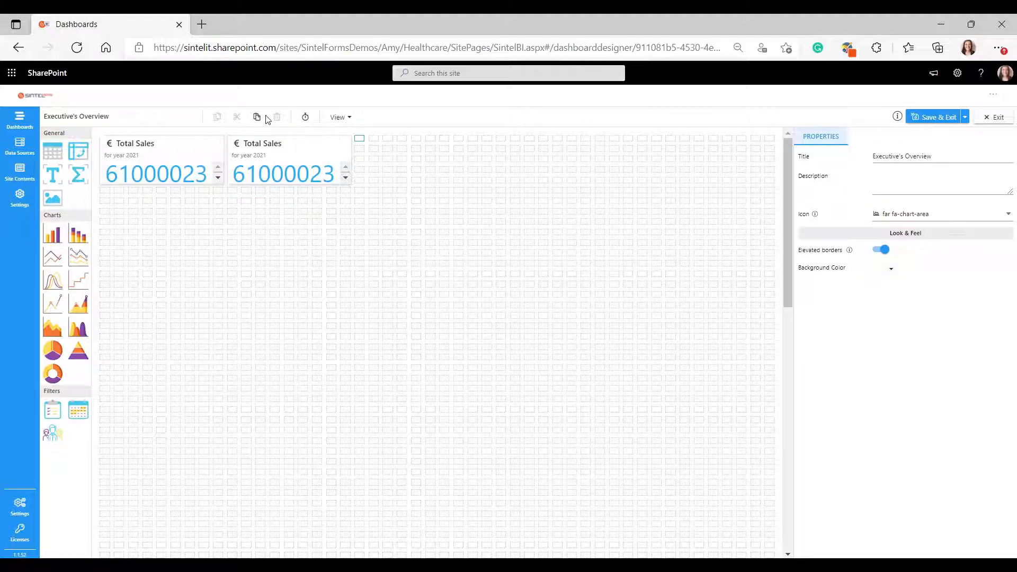
pyautogui.click(257, 117)
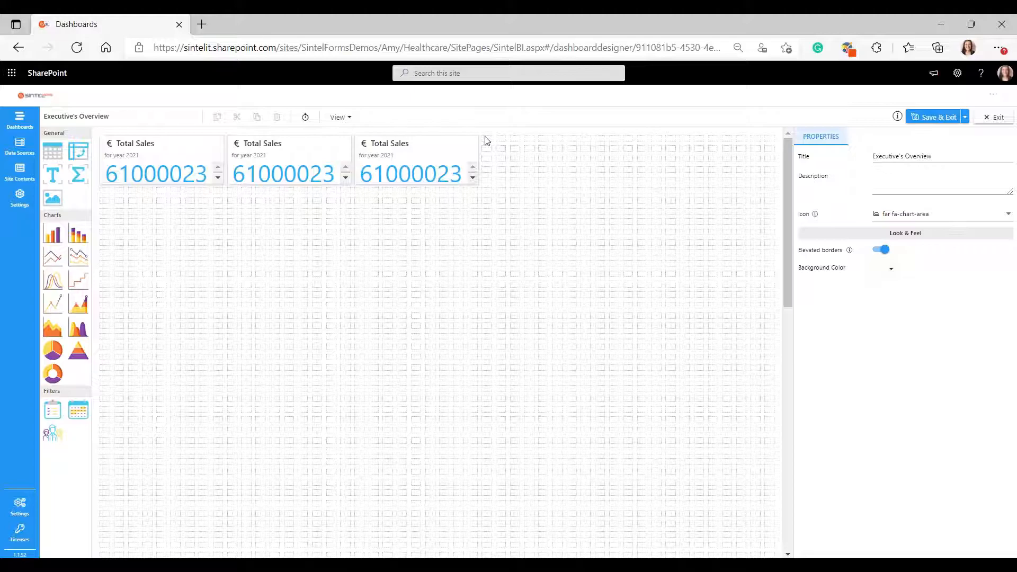
pyautogui.click(257, 117)
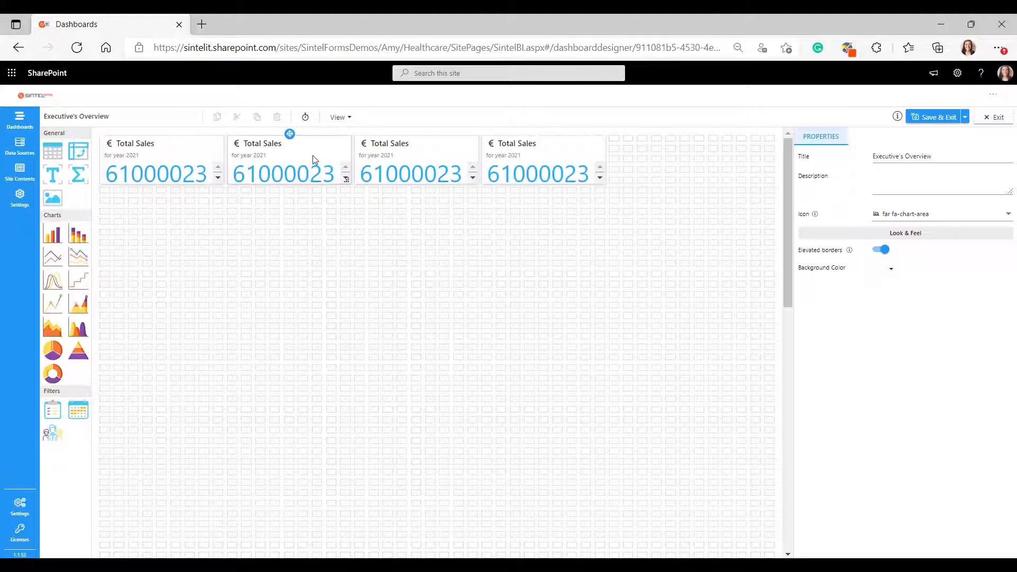
# Step: Clear the title and subtitle of the second Total Sales card in the row
pyautogui.click(313, 158)
pyautogui.tripleClick(880, 157)
pyautogui.press('BackSpace')
pyautogui.moveTo(908, 177); pyautogui.dragTo(841, 175)
pyautogui.press('BackSpace')
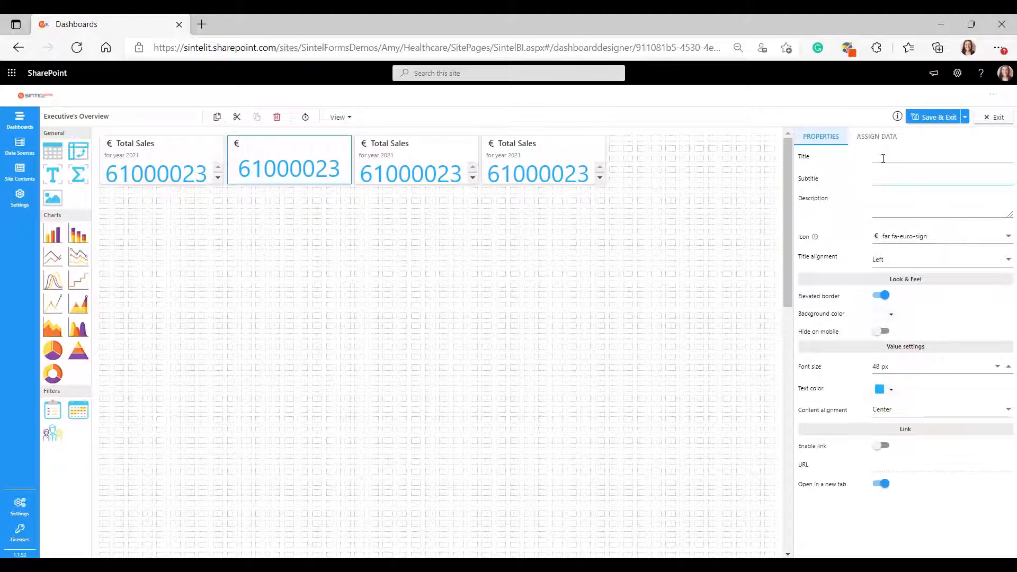
pyautogui.click(888, 159)
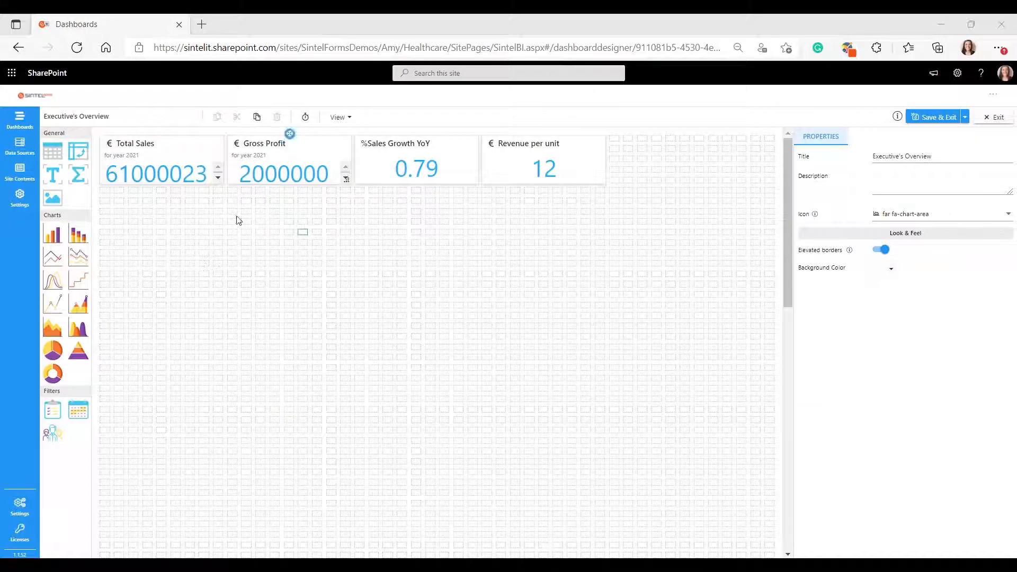
# Step: Review the properties of the Gross Profit, %Sales Growth YoY and Revenue per unit cards in turn
pyautogui.click(287, 156)
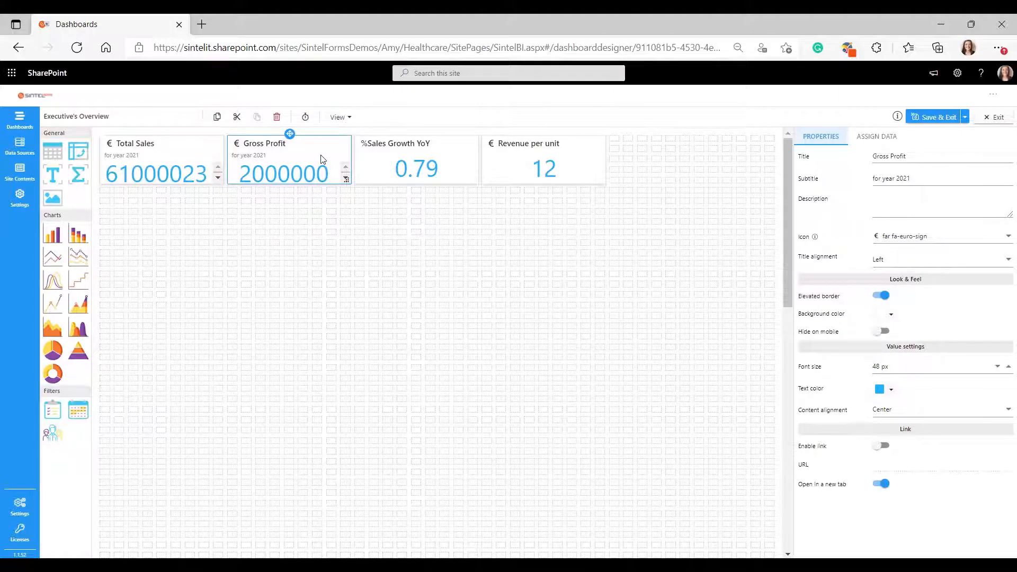
pyautogui.click(364, 160)
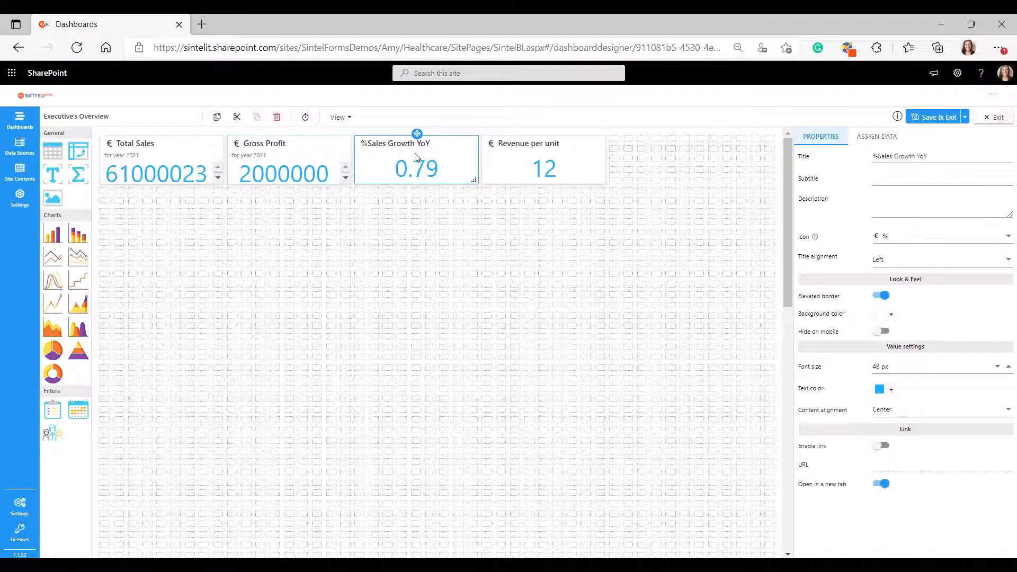
pyautogui.click(504, 173)
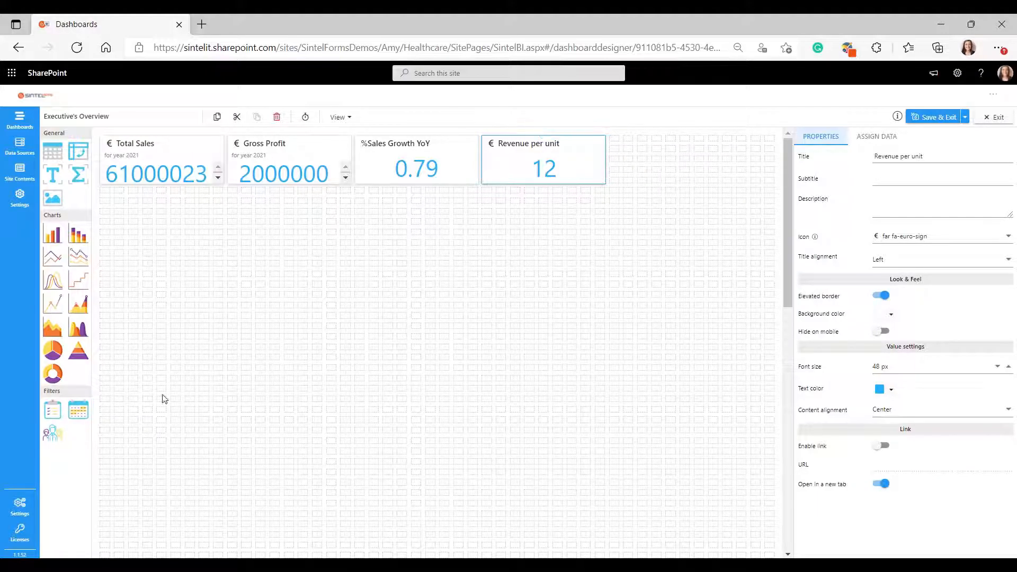
# Step: Add a date filter beside the Revenue per unit card and widen it to fill the rest of the first row
pyautogui.moveTo(79, 411); pyautogui.dragTo(254, 359)
pyautogui.moveTo(632, 156); pyautogui.dragTo(669, 160)
pyautogui.moveTo(770, 184); pyautogui.dragTo(769, 183)
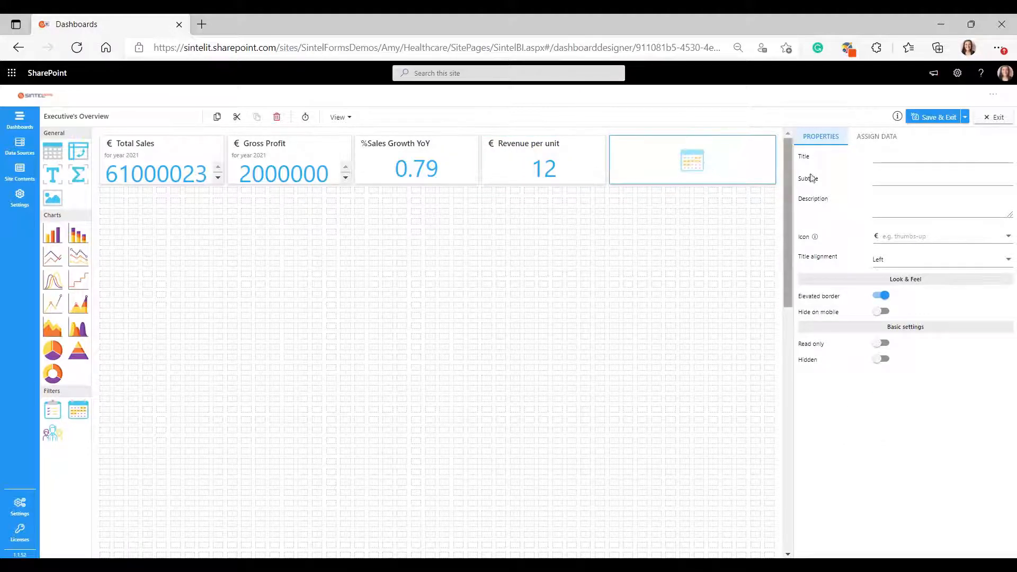
# Step: Title the date filter "Filter by Date" and give it the calendar (regular) icon
pyautogui.click(884, 162)
pyautogui.write('Filter by Date')
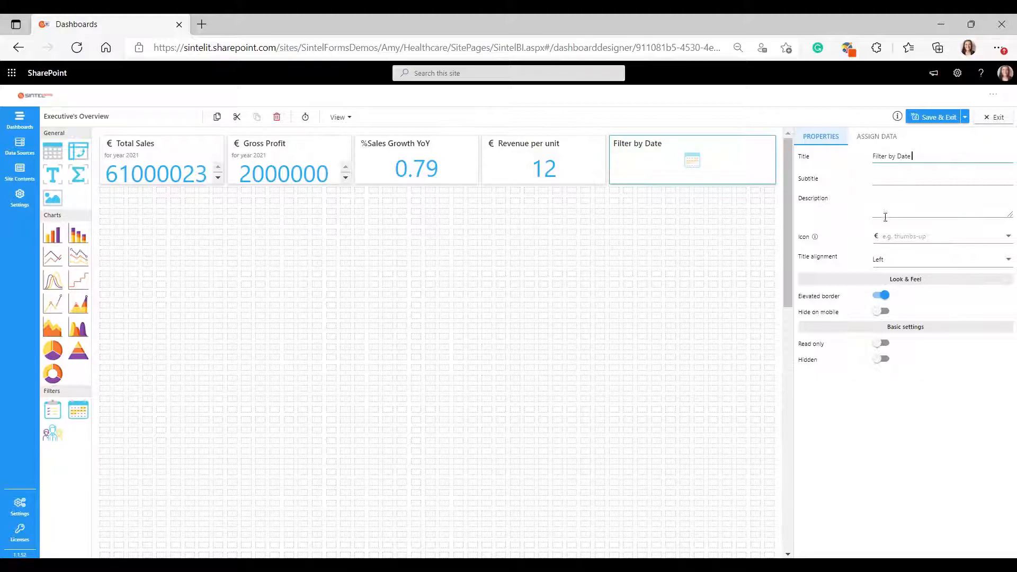
pyautogui.click(891, 237)
pyautogui.write('ca')
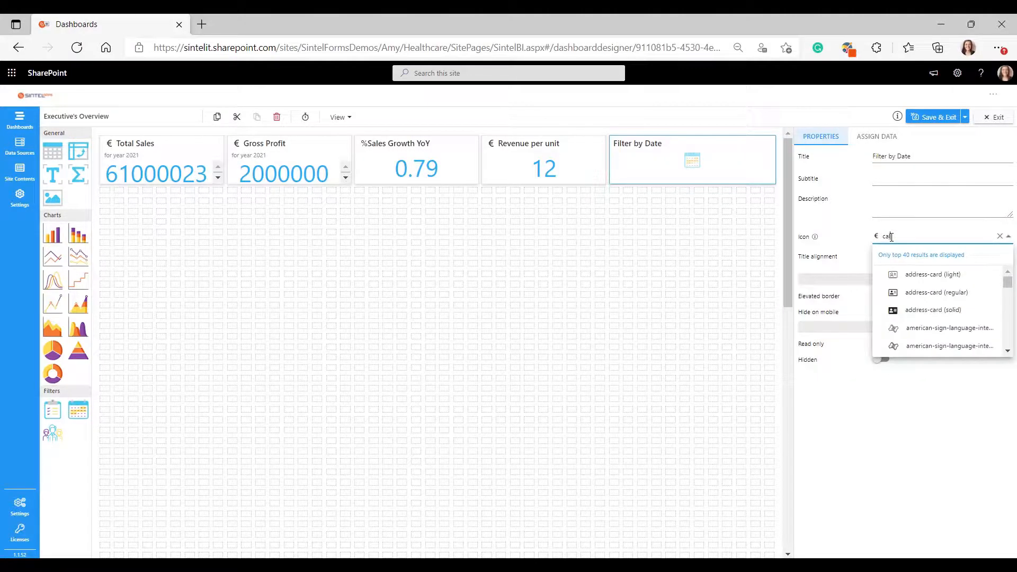
pyautogui.write('lendar (light')
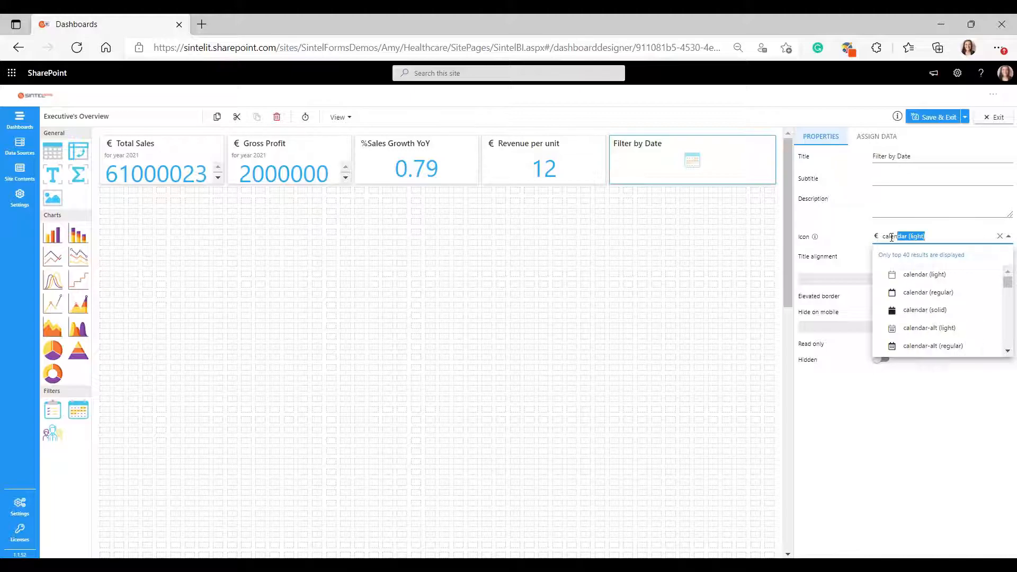
pyautogui.click(913, 291)
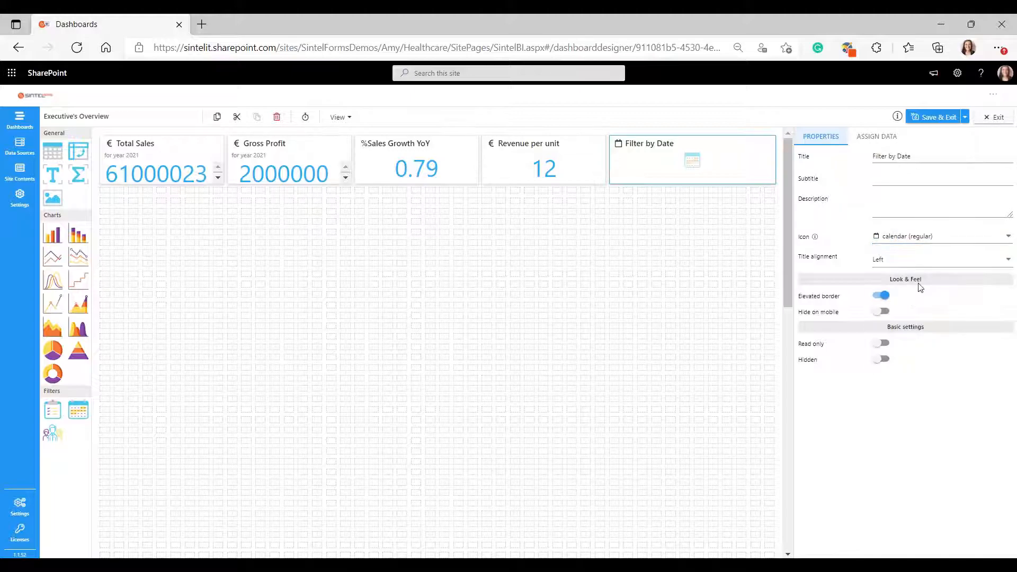
# Step: Try out the date filter's Elevated border, Read only and Hidden options, and view its data assignment settings
pyautogui.click(885, 298)
pyautogui.click(883, 297)
pyautogui.click(880, 345)
pyautogui.click(881, 360)
pyautogui.click(881, 359)
pyautogui.click(880, 345)
pyautogui.click(881, 345)
pyautogui.click(875, 137)
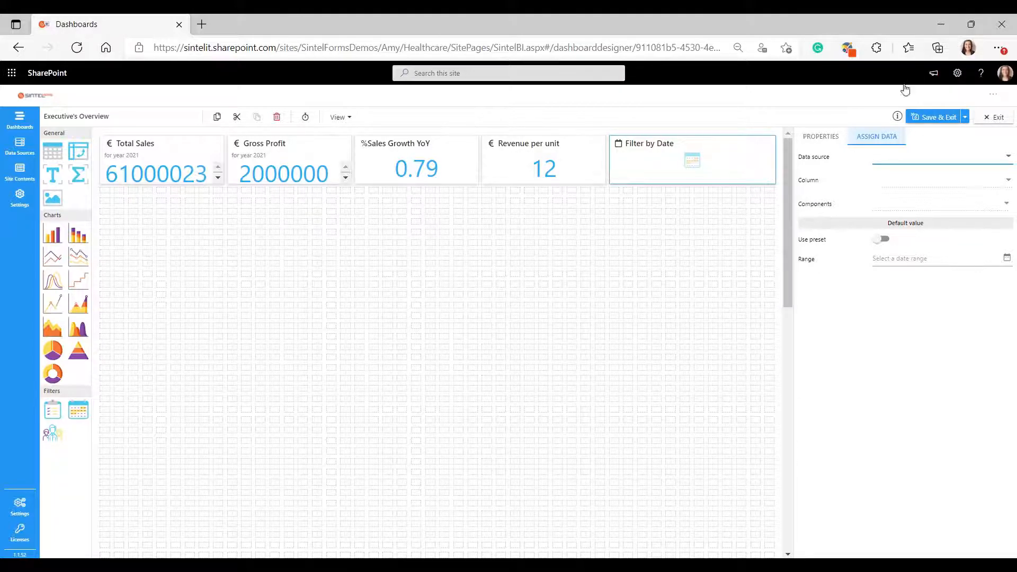
pyautogui.moveTo(645, 181)
pyautogui.click(637, 421)
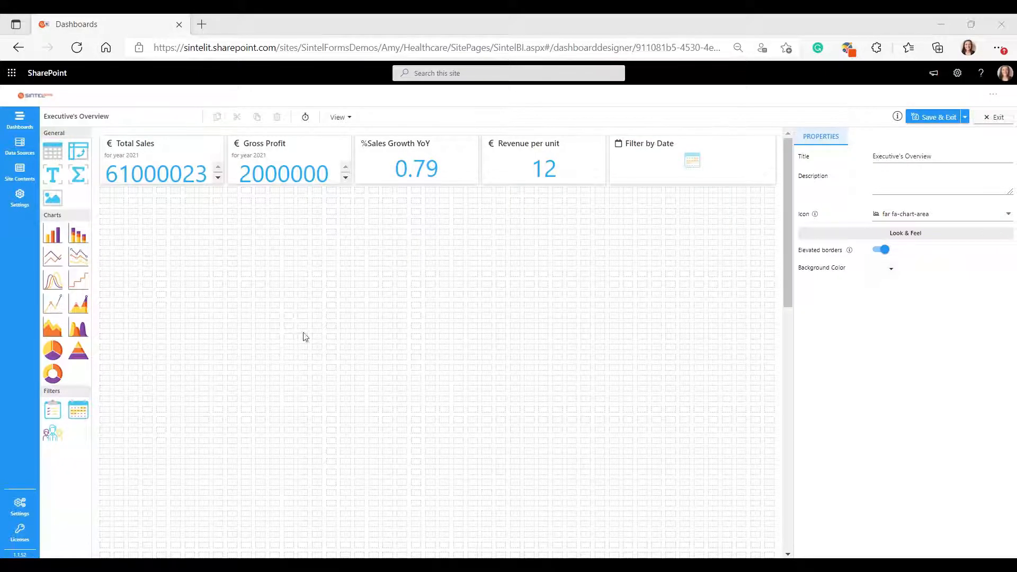
# Step: Add a column chart below the first three summary cards, enlarge it to about half the canvas width, and title it "Sales Trends"
pyautogui.moveTo(53, 234); pyautogui.dragTo(107, 191)
pyautogui.moveTo(204, 264); pyautogui.dragTo(488, 342)
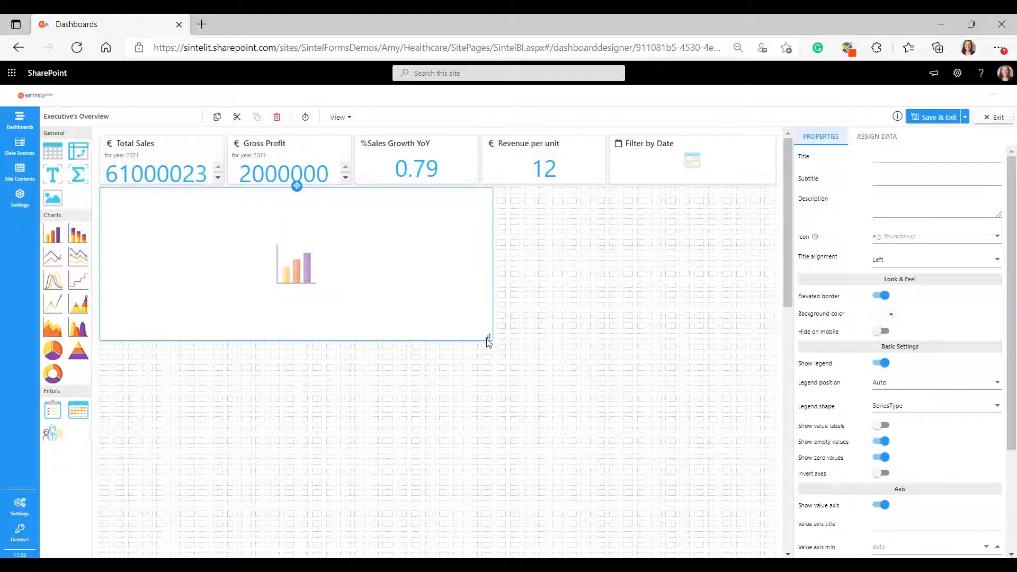
pyautogui.rightClick(900, 154)
pyautogui.click(847, 277)
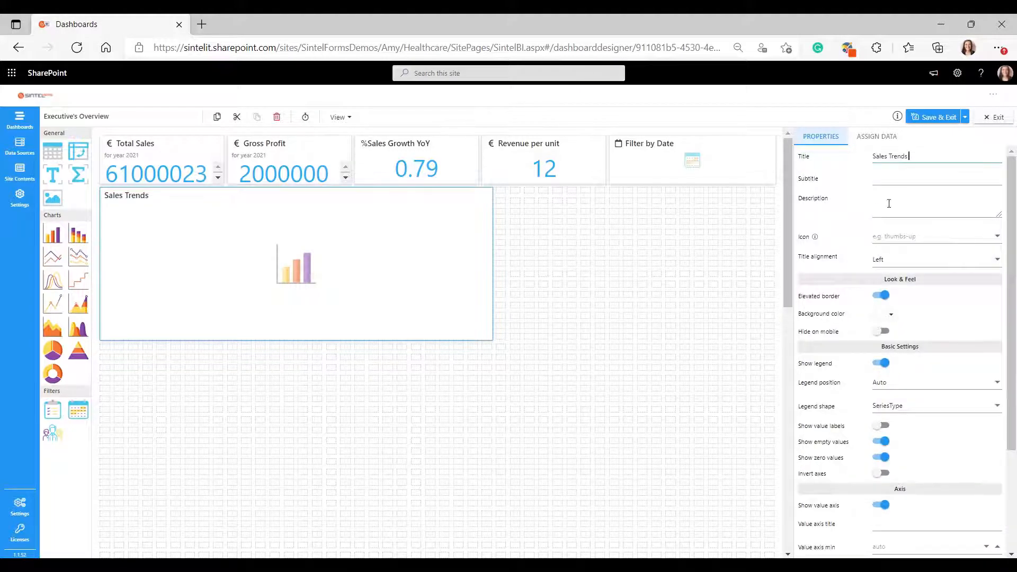
# Step: Give the Sales Trends chart the money-bill-wave (regular) icon
pyautogui.click(911, 236)
pyautogui.write('money')
pyautogui.scroll(-3, 928, 295)
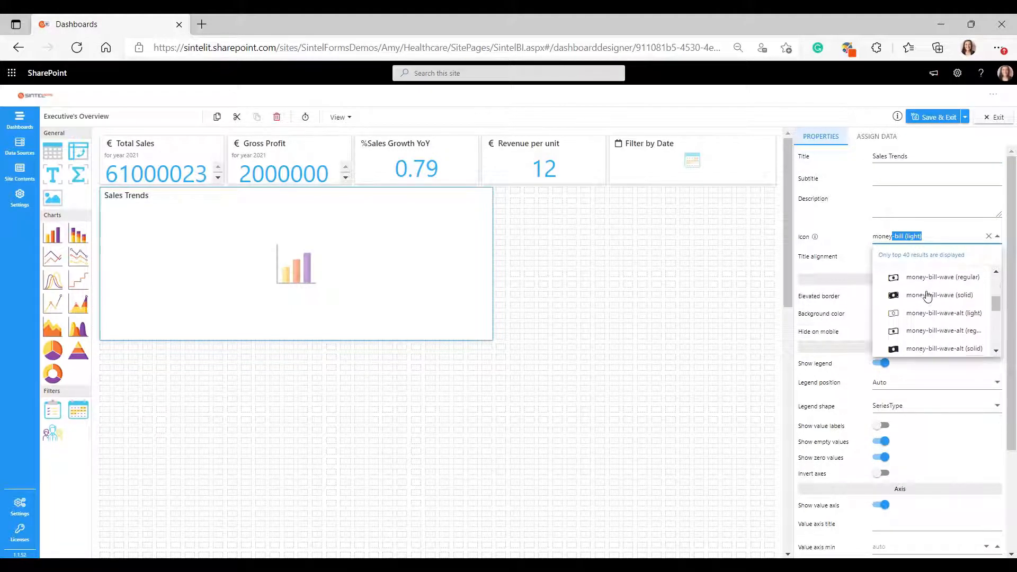
pyautogui.scroll(3, 927, 295)
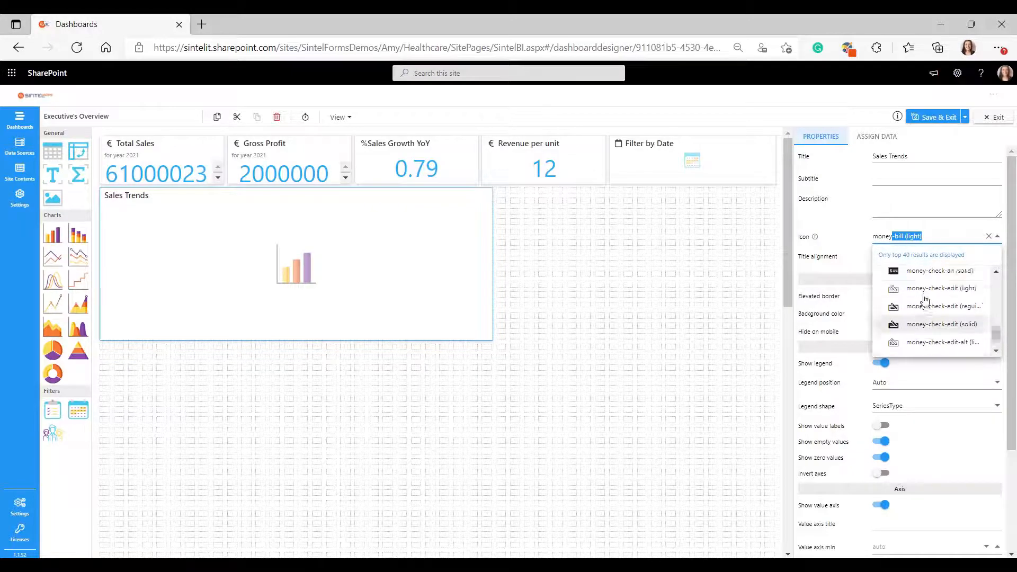
pyautogui.click(924, 289)
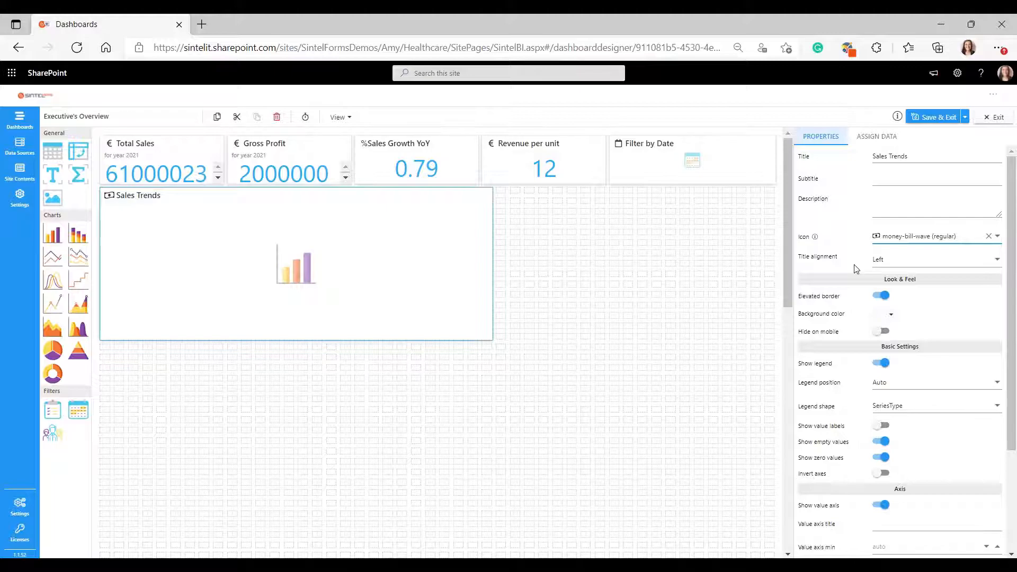
# Step: Assign the 1. Sales Trend data source to the Sales Trends chart, with 2020 and 2021 as values and Month as the column
pyautogui.click(870, 137)
pyautogui.click(885, 156)
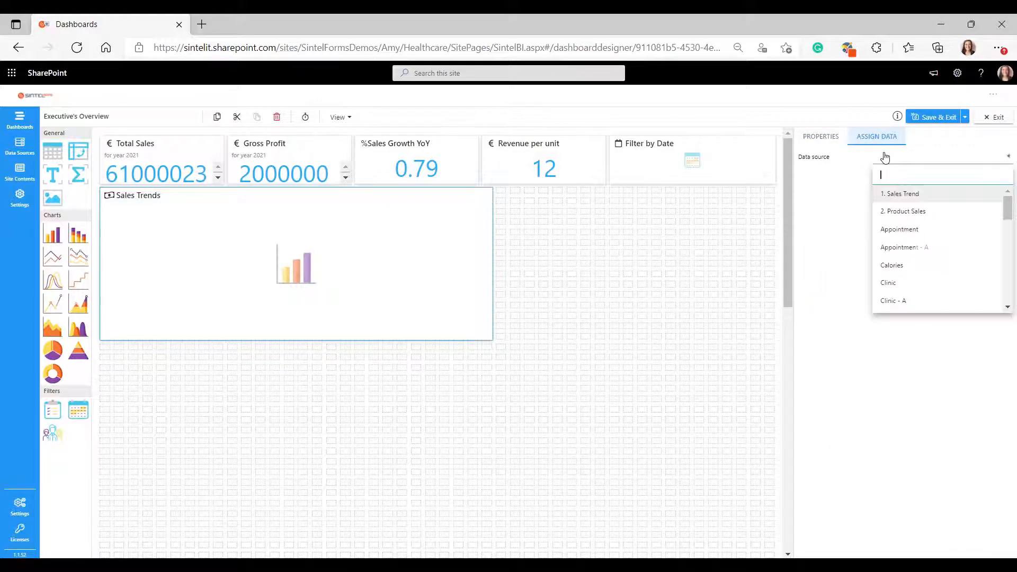
pyautogui.click(893, 193)
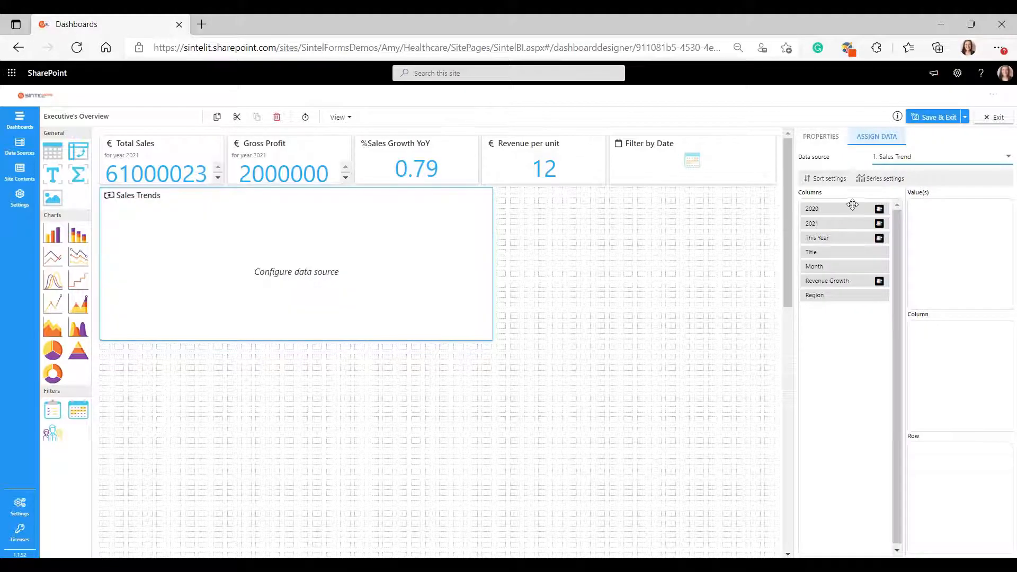
pyautogui.moveTo(970, 231); pyautogui.dragTo(968, 232)
pyautogui.moveTo(827, 223); pyautogui.dragTo(961, 266)
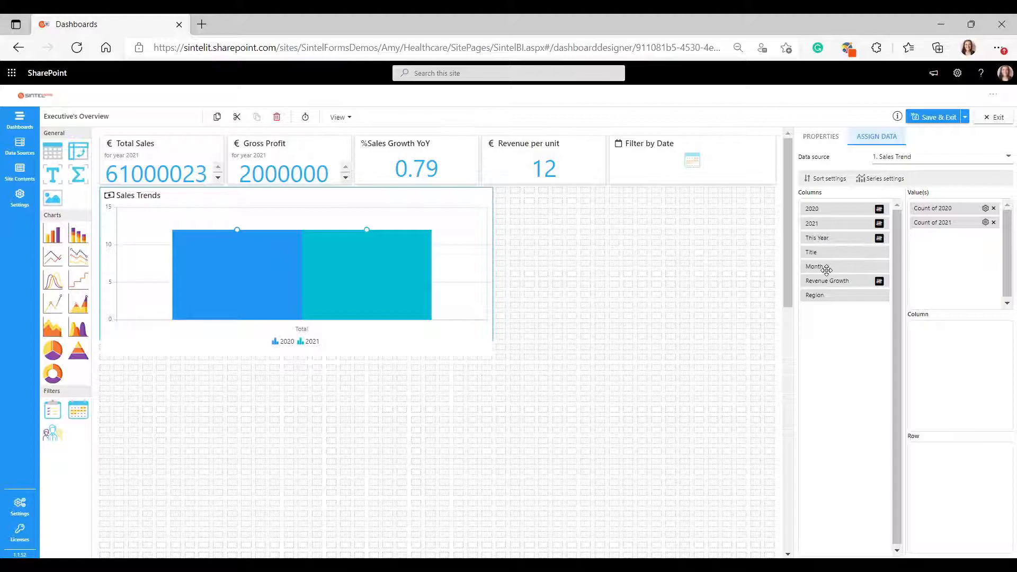
pyautogui.moveTo(827, 268); pyautogui.dragTo(933, 334)
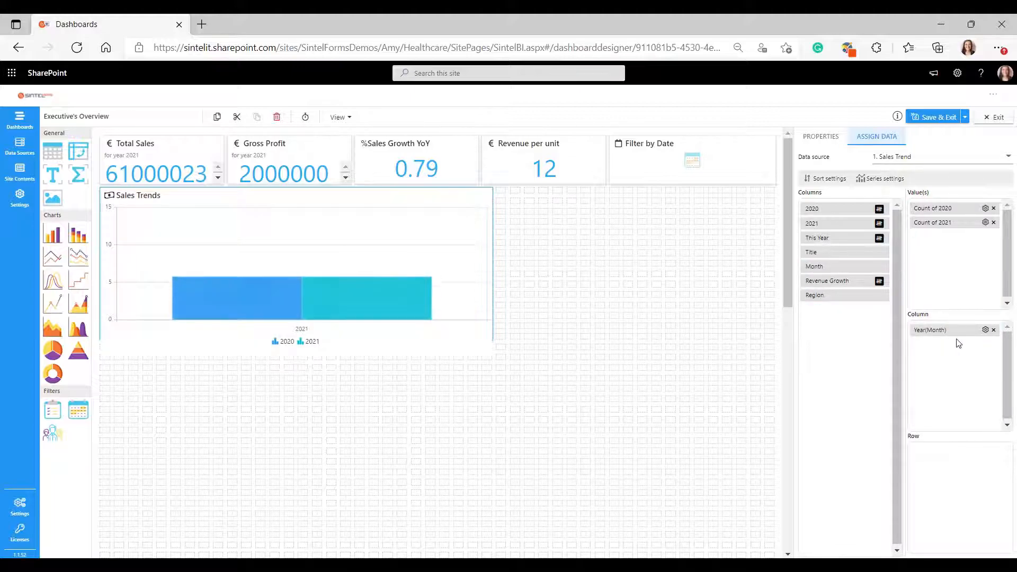
# Step: Aggregate the chart's 2020 and 2021 values by Sum and group its Month column by Month
pyautogui.click(985, 208)
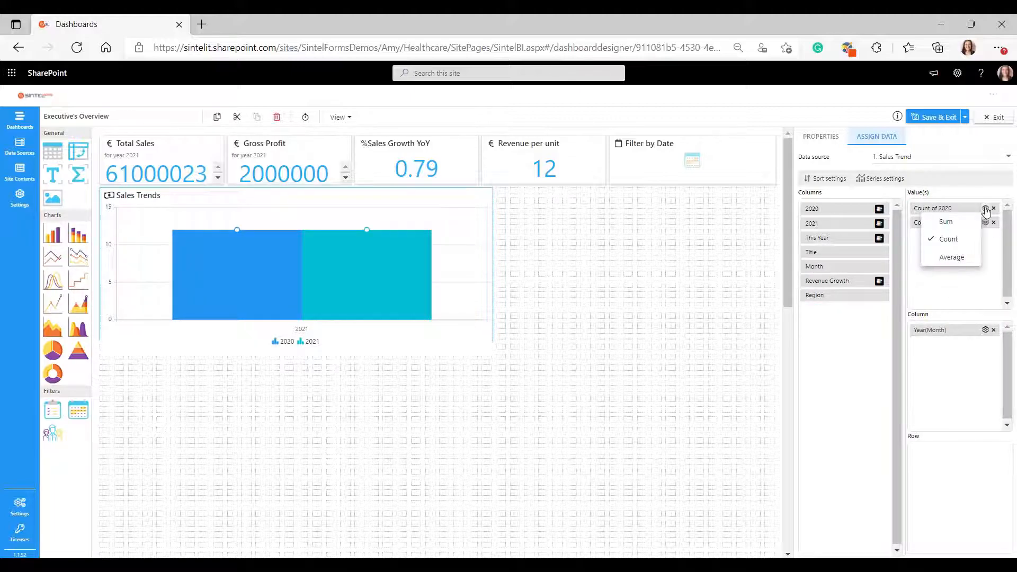
pyautogui.click(958, 223)
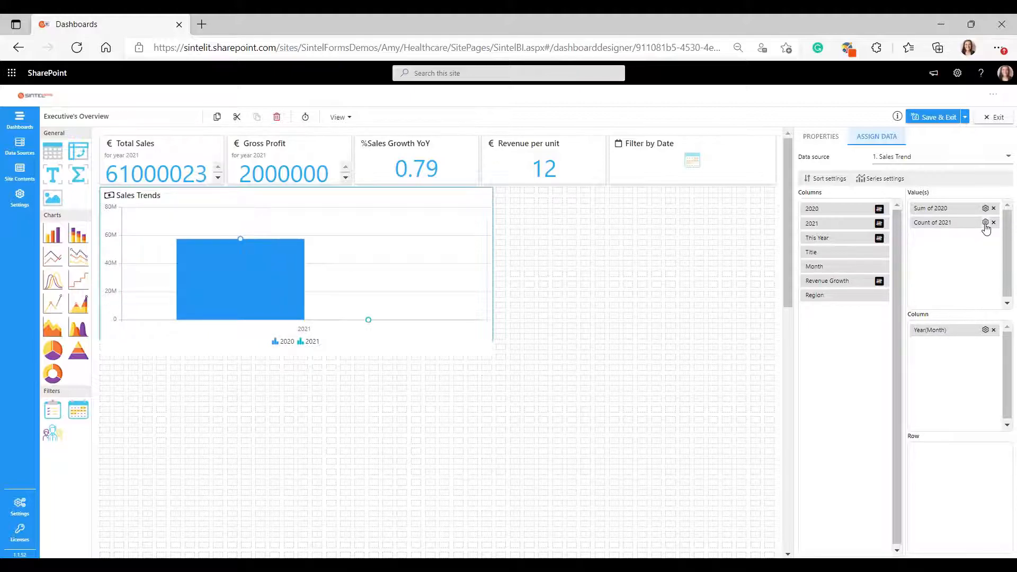
pyautogui.click(985, 223)
pyautogui.click(958, 238)
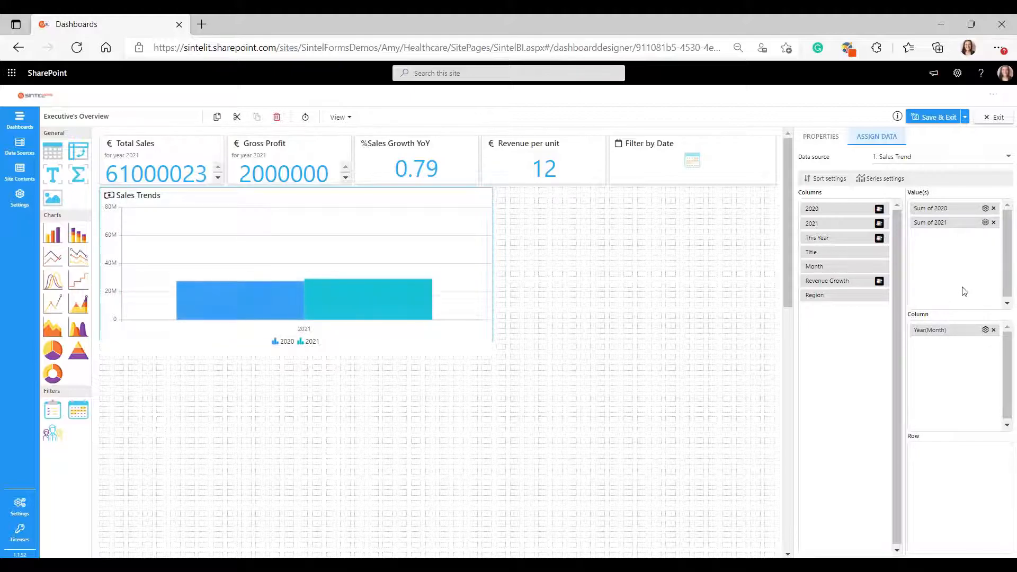
pyautogui.click(985, 329)
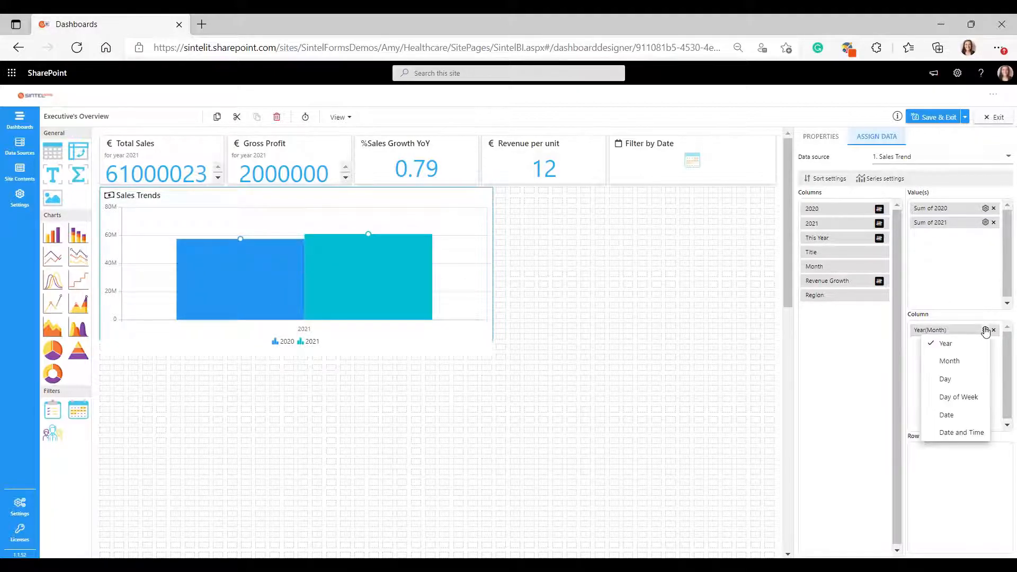
pyautogui.click(948, 362)
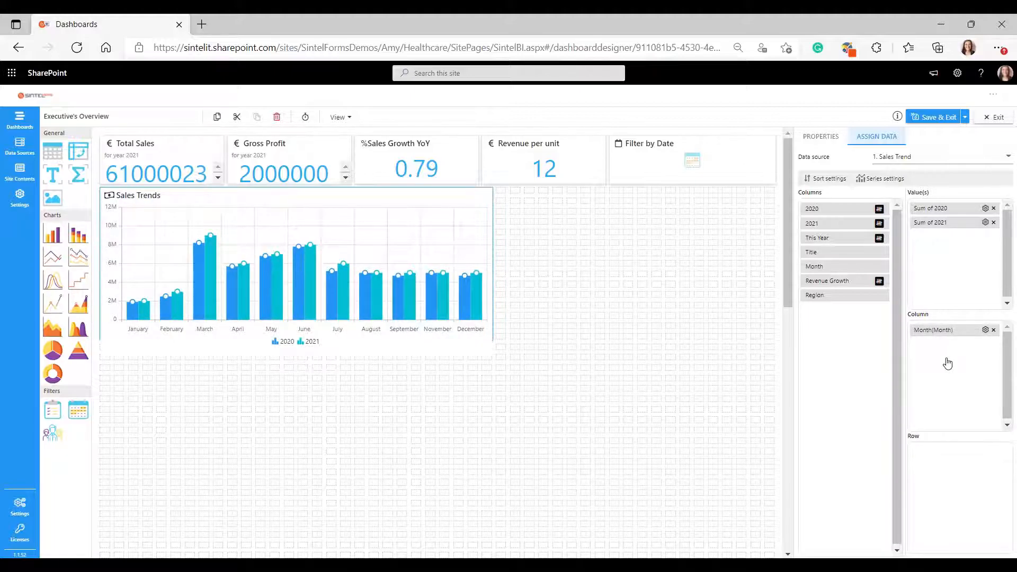
pyautogui.click(461, 546)
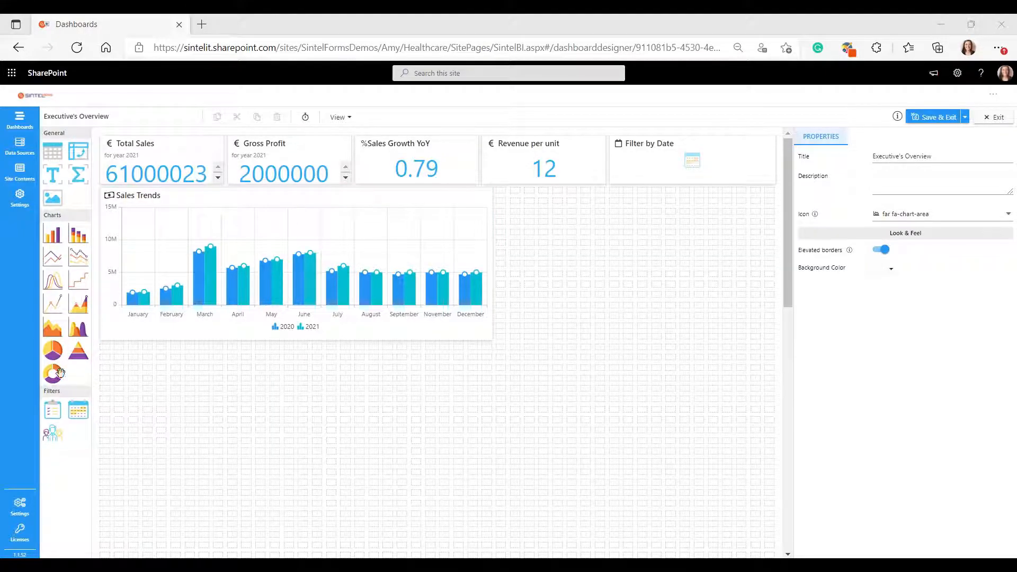
# Step: Add a donut chart beside the Sales Trends chart, enlarge it to fill the rest of that row, and title it "Regional Sales"
pyautogui.moveTo(52, 373); pyautogui.dragTo(507, 204)
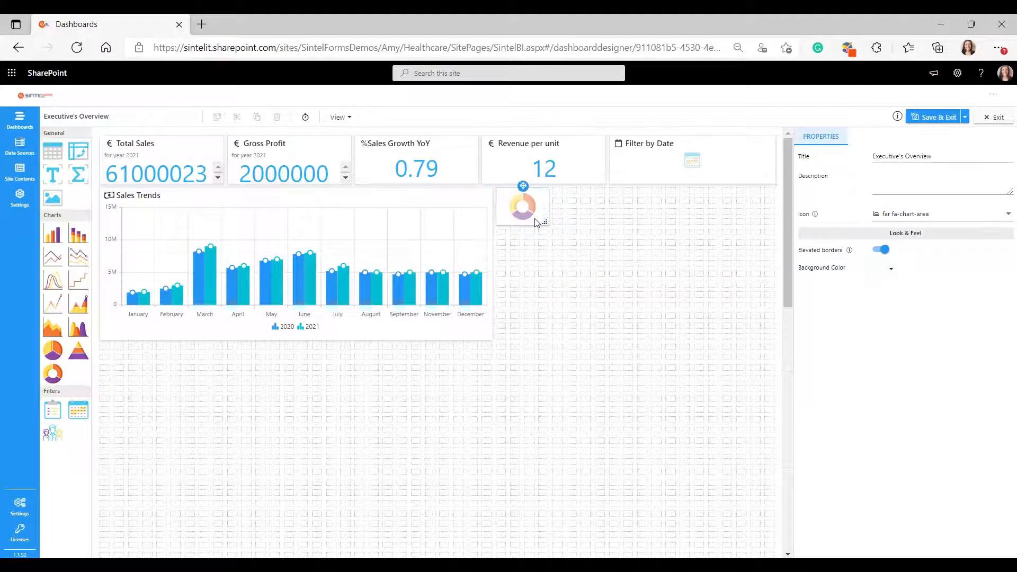
pyautogui.moveTo(726, 330); pyautogui.dragTo(770, 328)
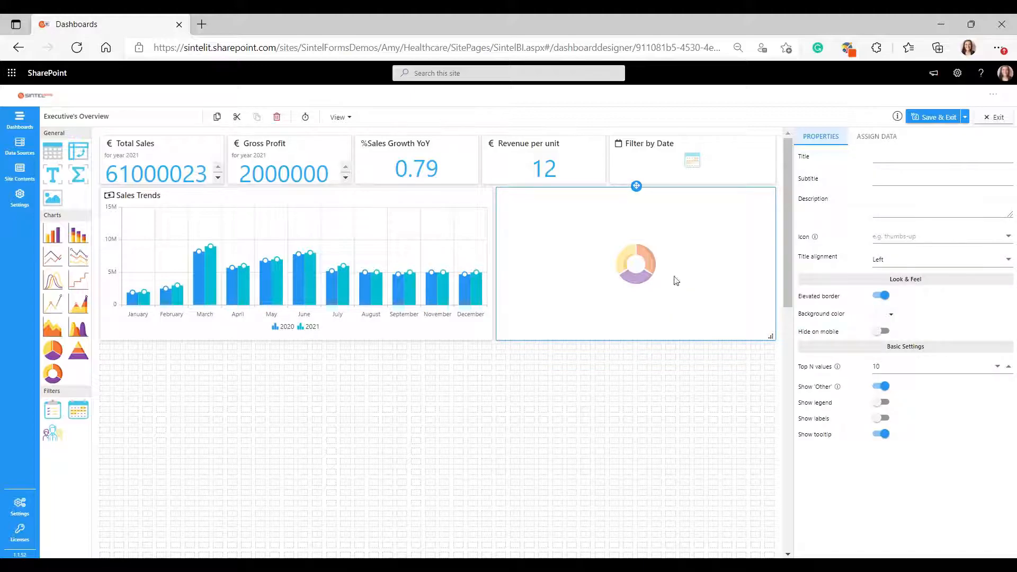
pyautogui.write('egional Sales')
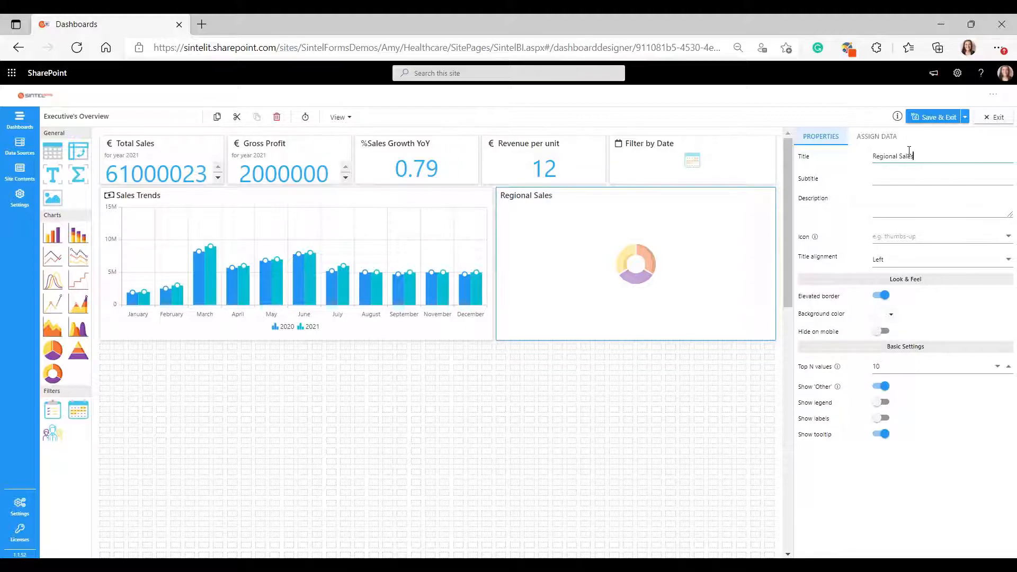
# Step: Set the Regional Sales chart's subtitle to "How much we sell by region" and its icon to question (light)
pyautogui.press('Tab')
pyautogui.write('How much we sell by region')
pyautogui.press('Tab')
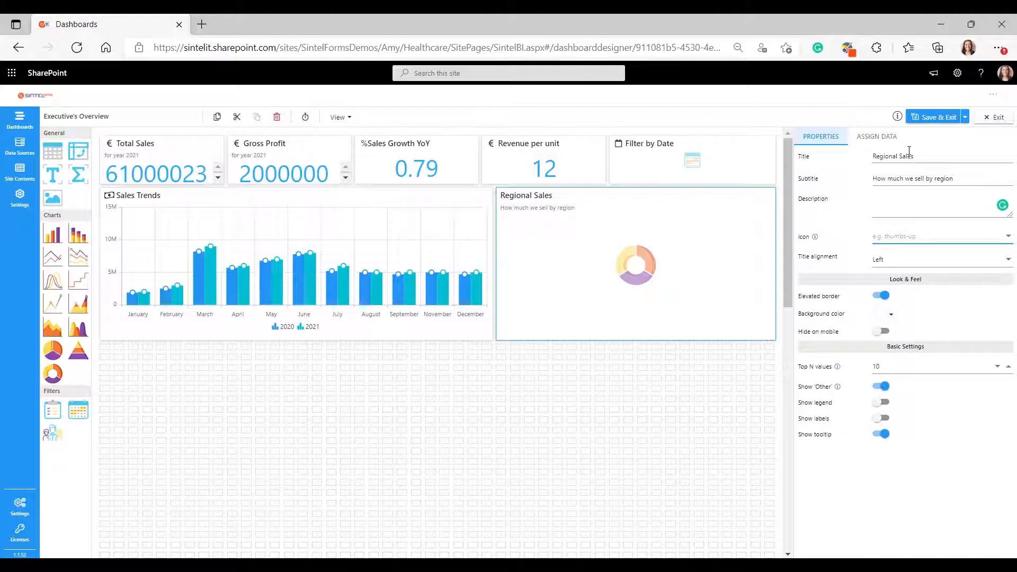
pyautogui.write('questionb')
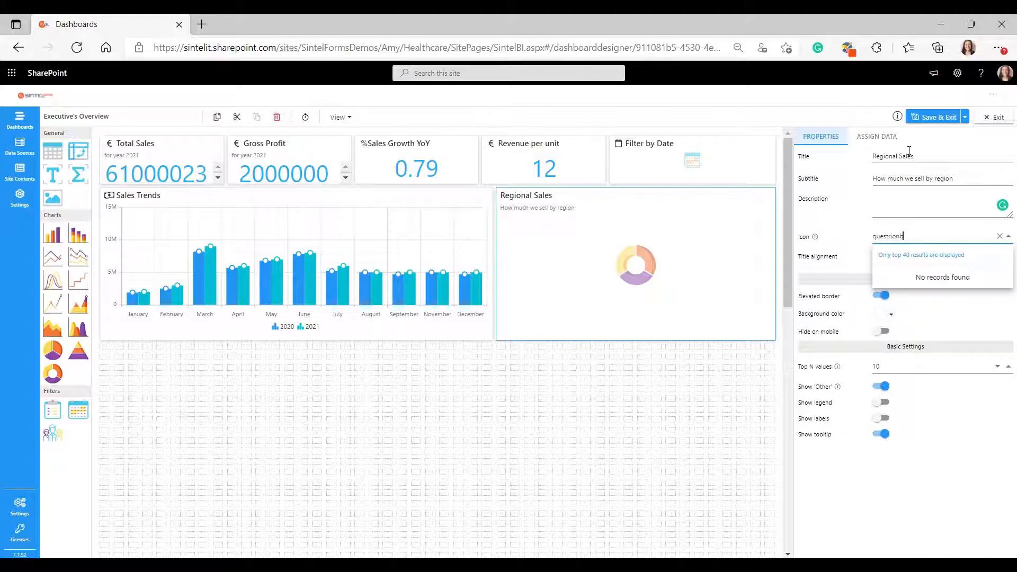
pyautogui.press('BackSpace')
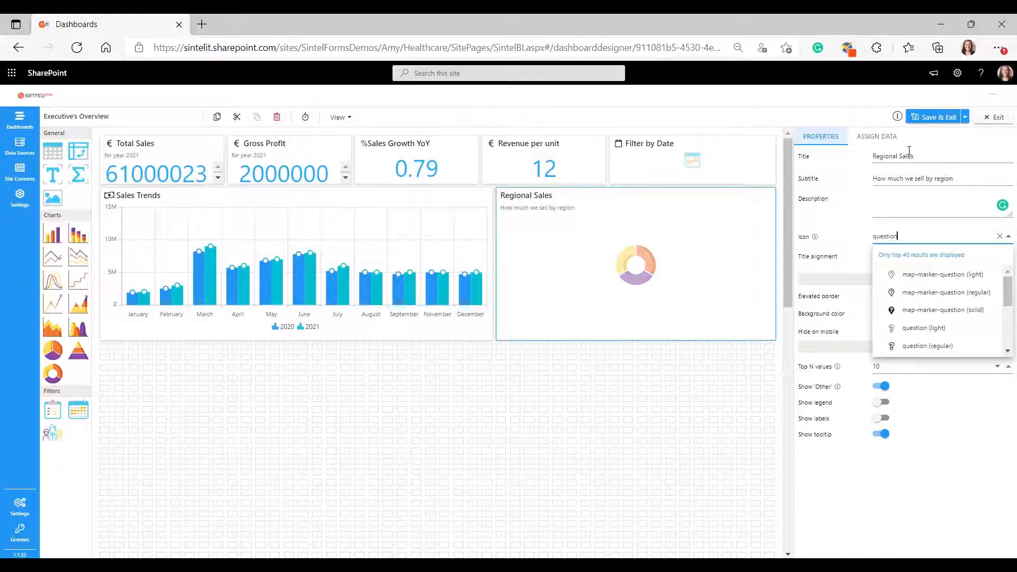
pyautogui.click(900, 328)
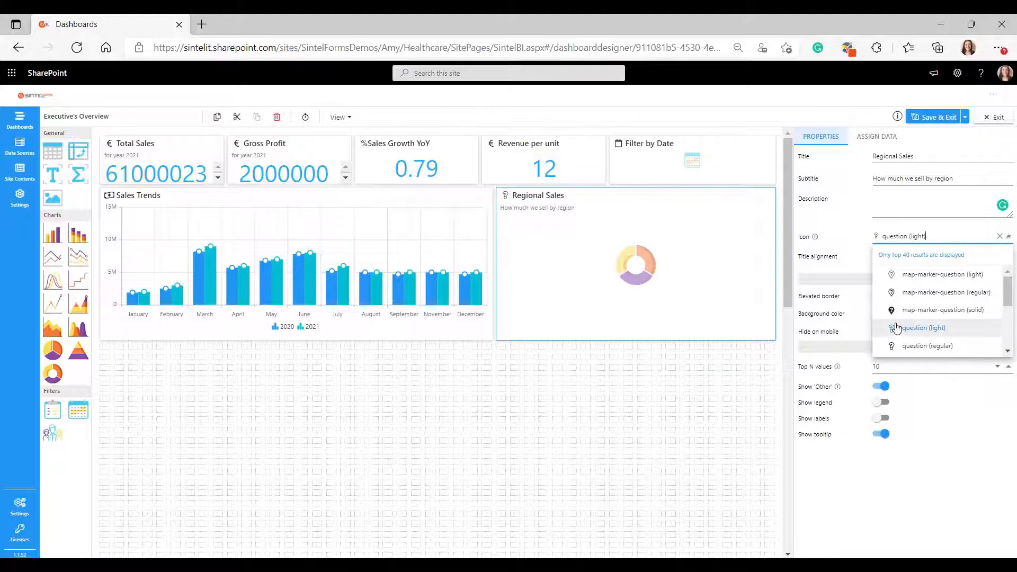
# Step: Assign the 1. Sales Trend data source to the Regional Sales chart, with Count of Region as the value and Region as the column
pyautogui.click(875, 136)
pyautogui.click(879, 166)
pyautogui.click(883, 196)
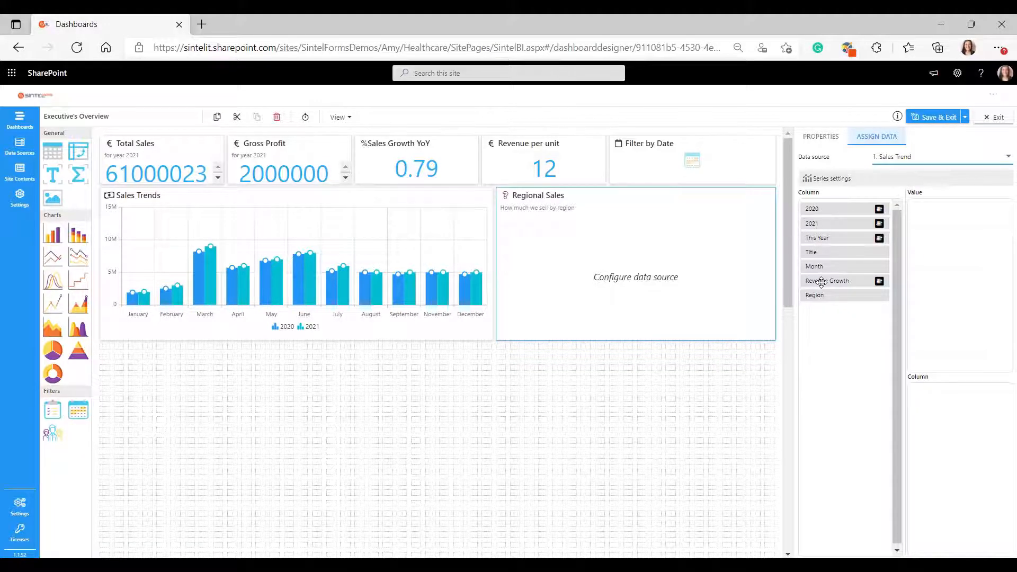
pyautogui.moveTo(822, 296); pyautogui.dragTo(924, 290)
pyautogui.moveTo(859, 295); pyautogui.dragTo(962, 426)
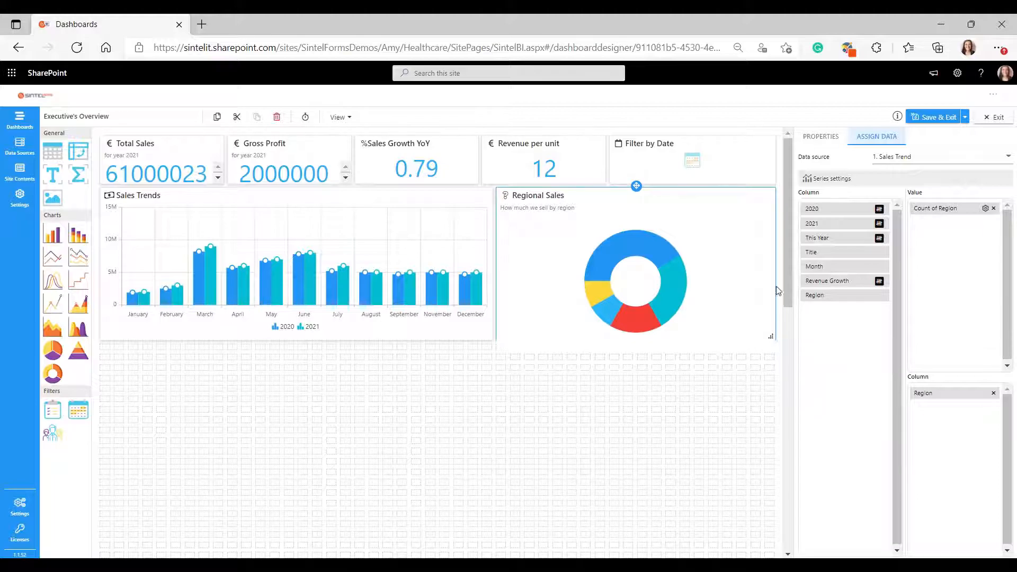
# Step: Turn on the legend and the labels for the Regional Sales donut chart
pyautogui.click(820, 138)
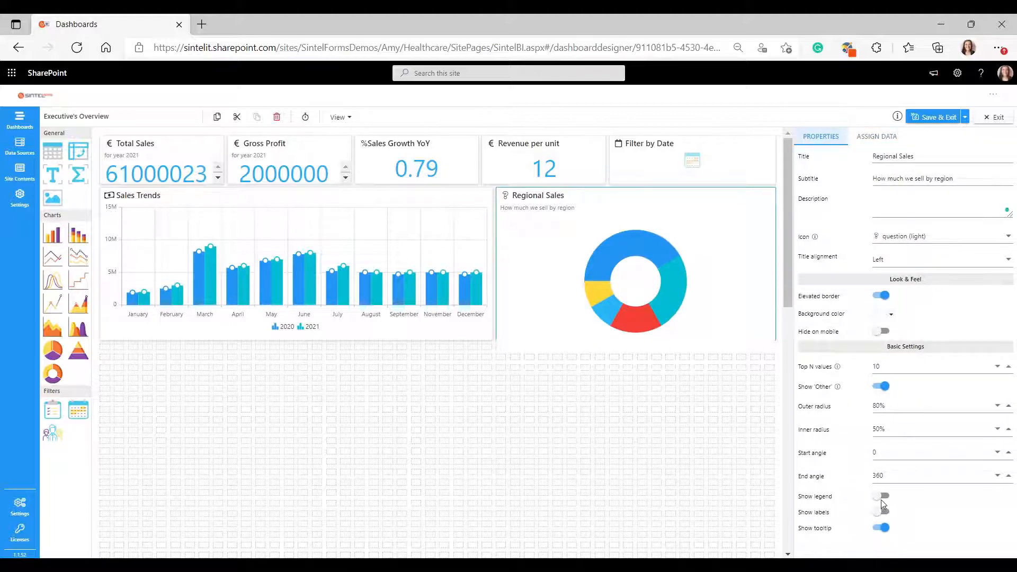
pyautogui.click(881, 497)
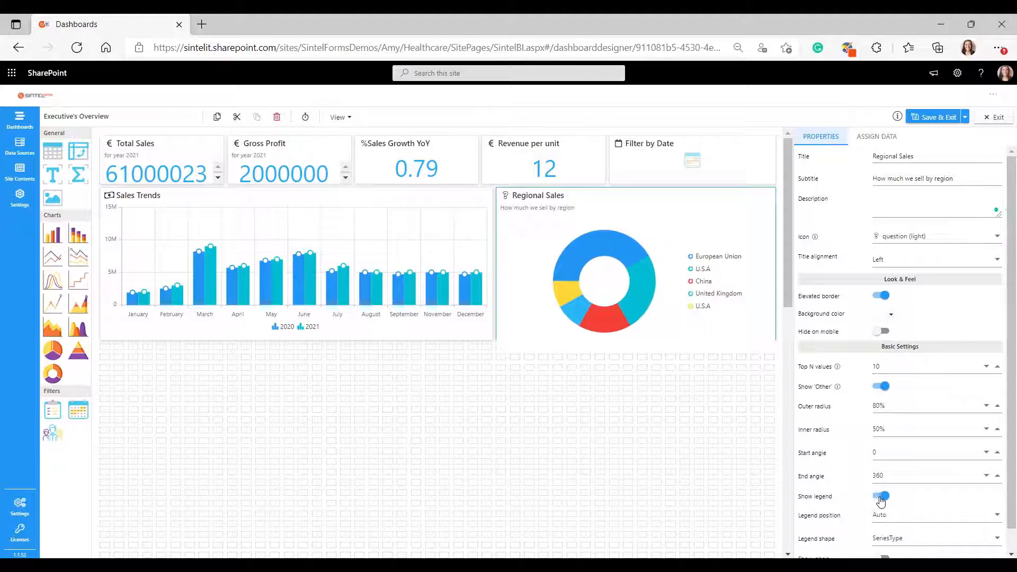
pyautogui.scroll(-1, 882, 503)
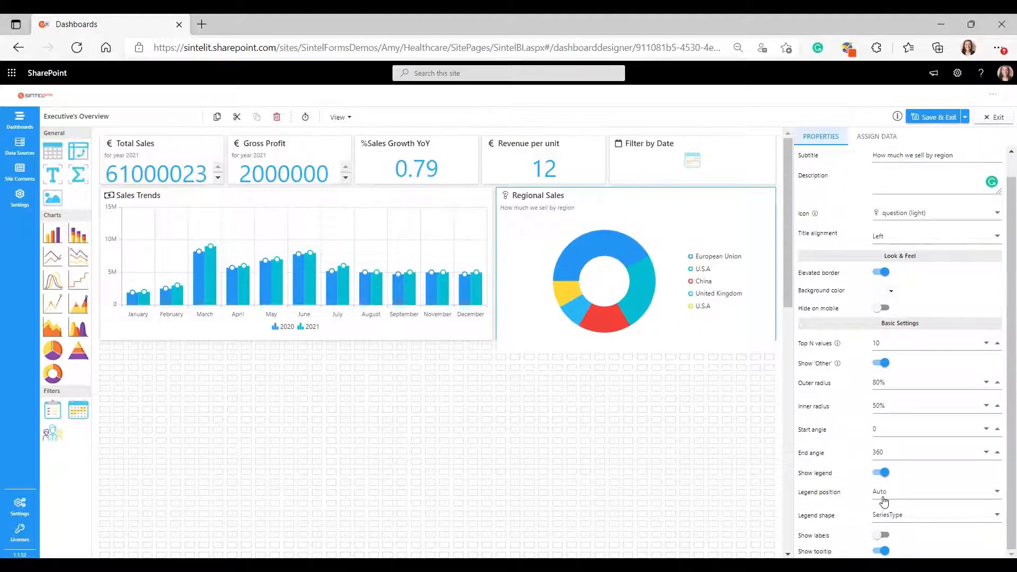
pyautogui.click(880, 535)
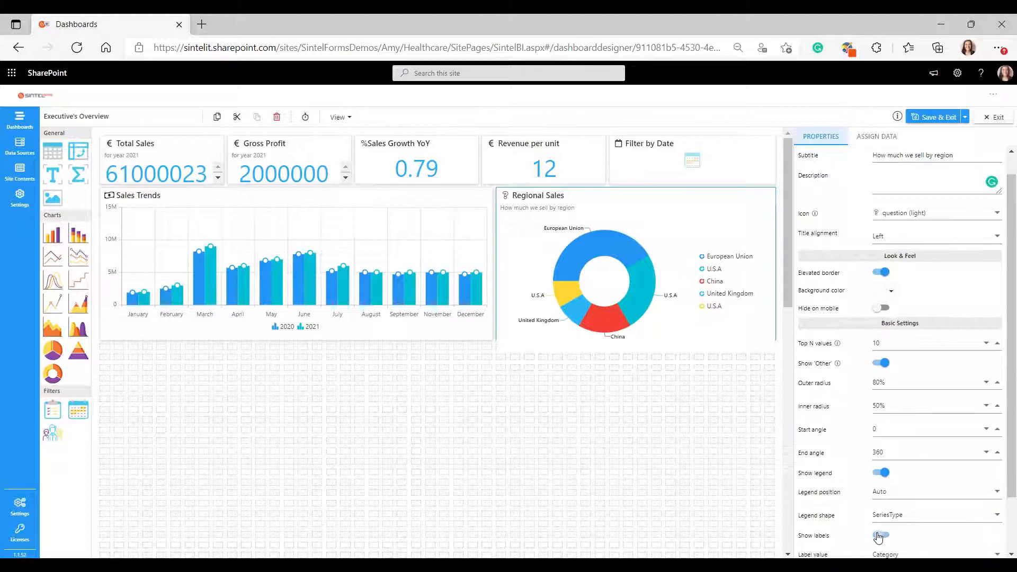
# Step: Turn off the Regional Sales chart's labels, try its legend at Top, Left and Bottom, and set the legend position to Right
pyautogui.click(878, 536)
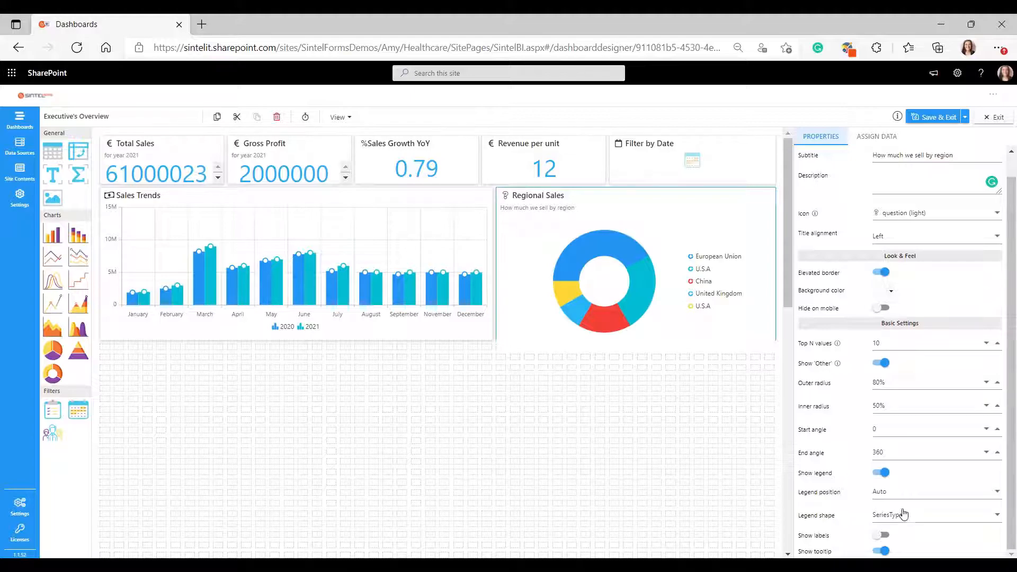
pyautogui.click(904, 494)
pyautogui.click(892, 424)
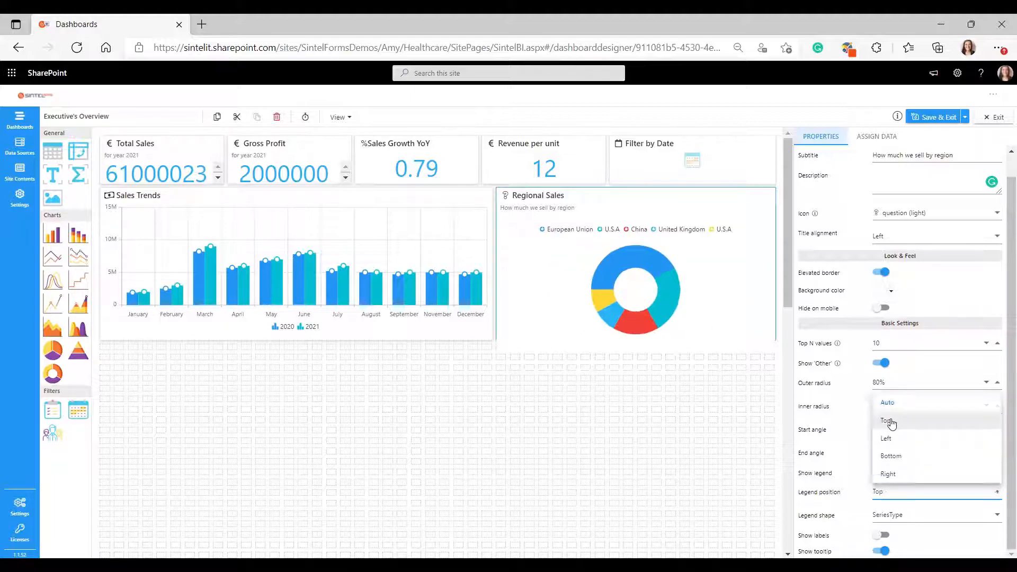
pyautogui.click(902, 496)
pyautogui.click(897, 444)
pyautogui.click(895, 490)
pyautogui.click(891, 456)
pyautogui.click(898, 490)
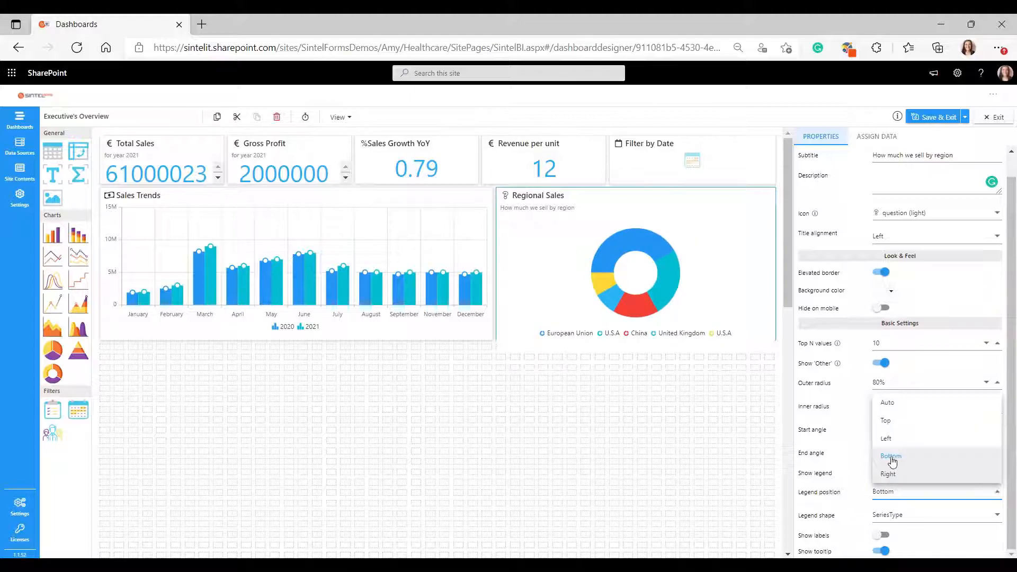
pyautogui.click(889, 468)
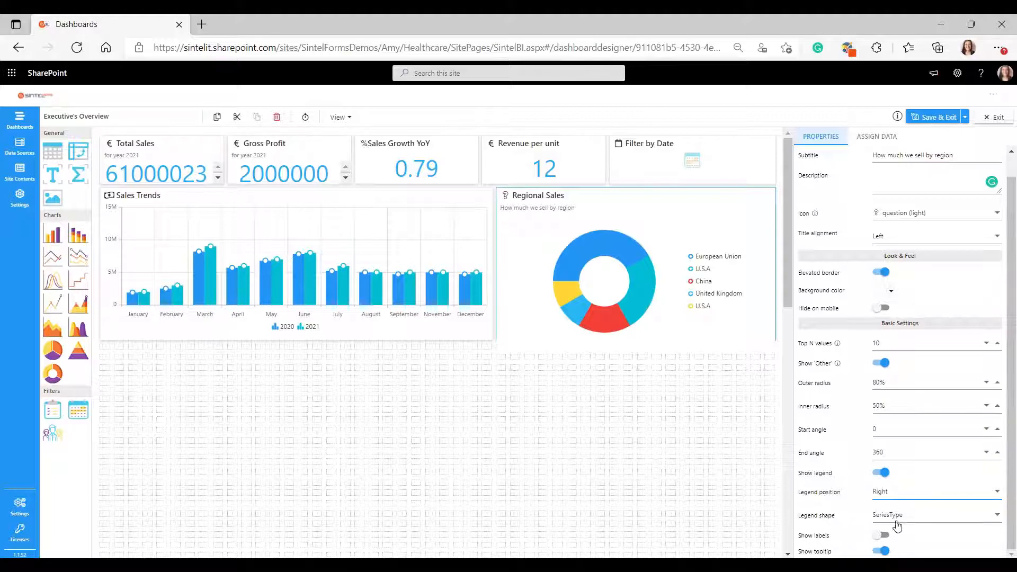
# Step: Try the Pentagon and Triangle legend shapes on the Regional Sales chart, set the shape to Circle, and deselect the chart
pyautogui.click(912, 523)
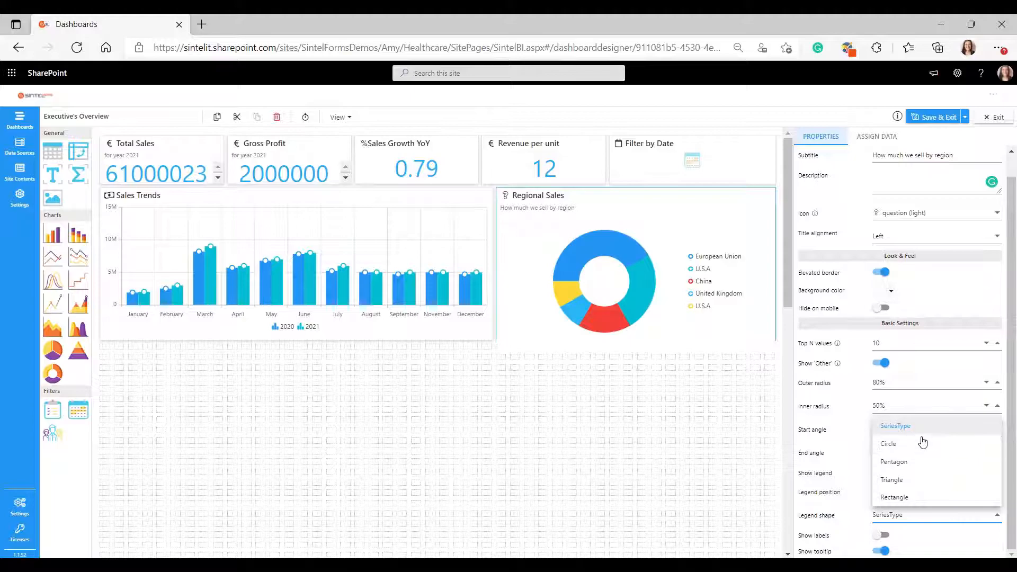
pyautogui.click(914, 446)
pyautogui.click(914, 517)
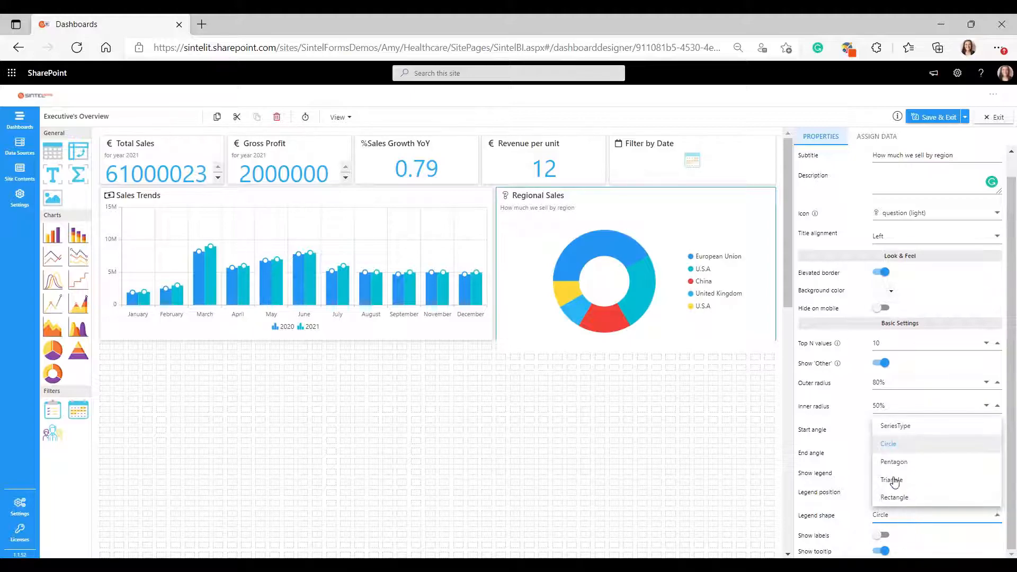
pyautogui.click(893, 462)
pyautogui.click(912, 513)
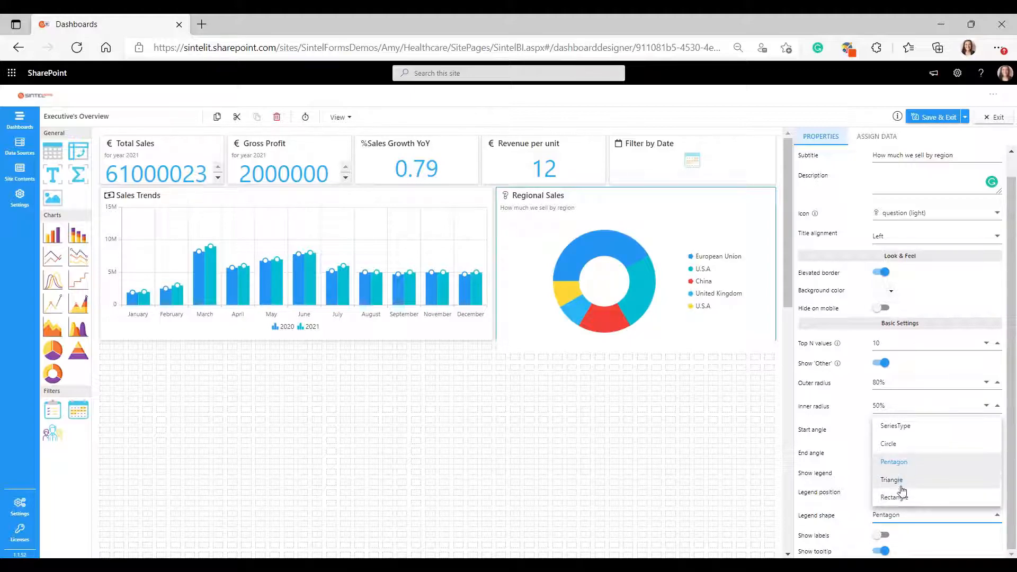
pyautogui.click(901, 480)
pyautogui.click(908, 514)
pyautogui.click(894, 449)
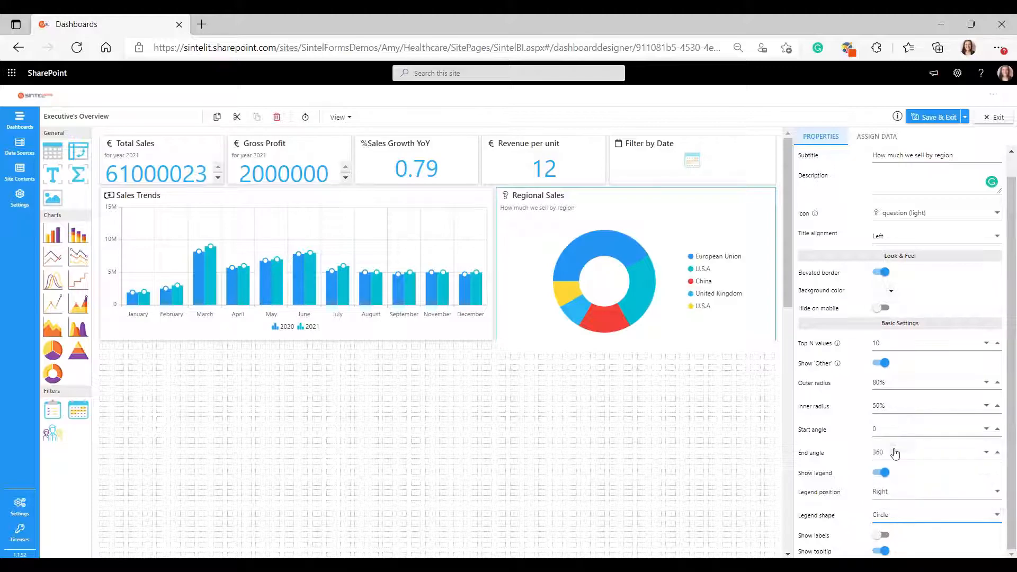
pyautogui.click(757, 435)
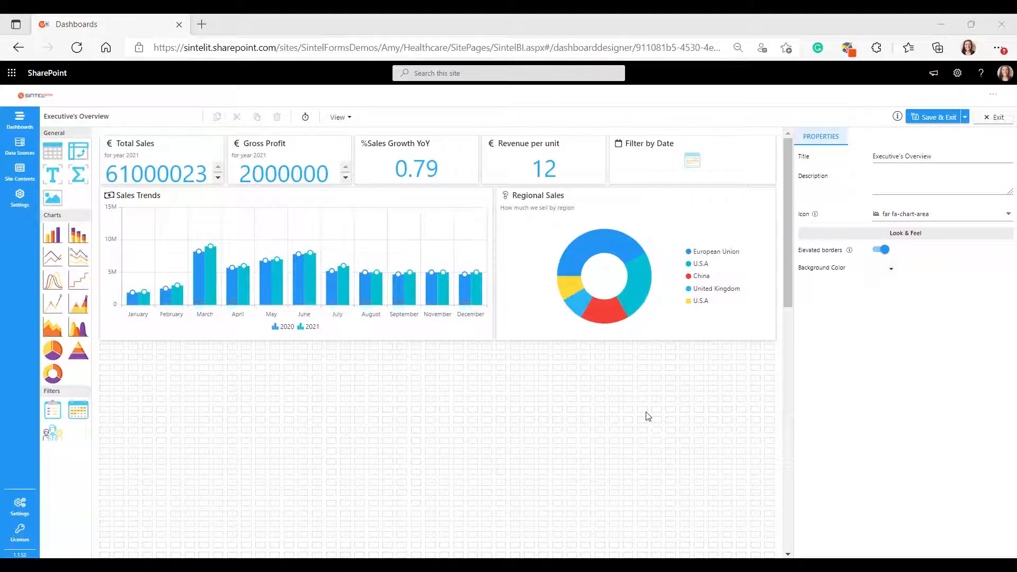
# Step: Add a line chart below the Sales Trends chart, enlarge it to match that chart's width, and select it
pyautogui.moveTo(53, 257); pyautogui.dragTo(106, 344)
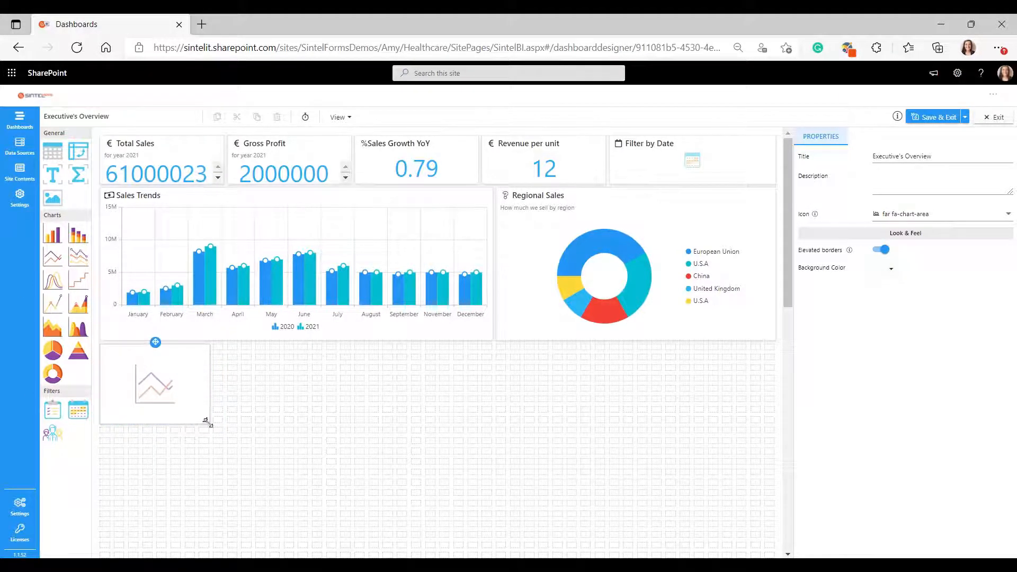
pyautogui.moveTo(206, 421); pyautogui.dragTo(488, 538)
pyautogui.click(421, 479)
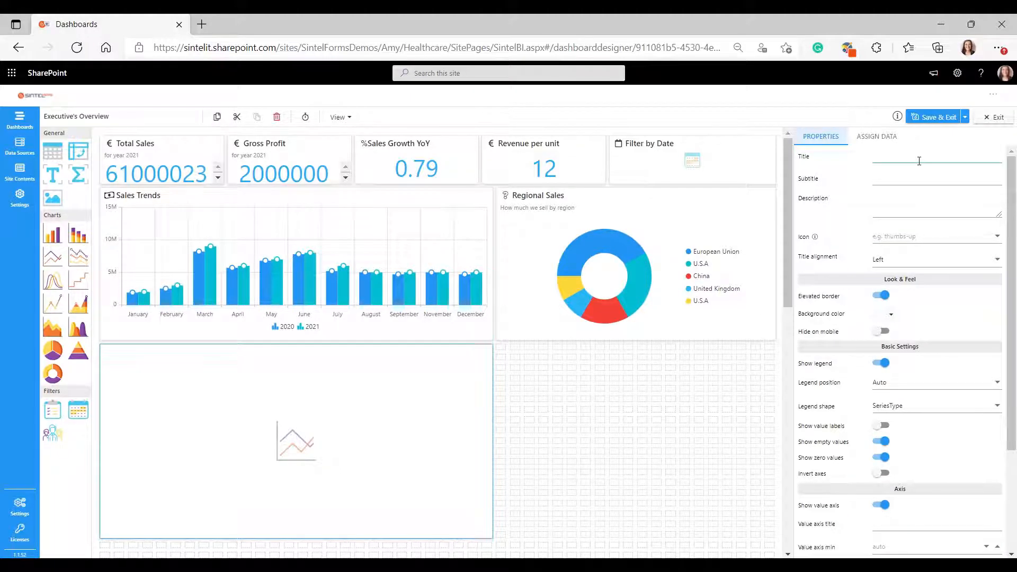
# Step: Title the new line chart "Revenue Growth" and set its icon to chart-line (regular)
pyautogui.click(919, 161)
pyautogui.write('Revenue Growth')
pyautogui.press('Tab')
pyautogui.press('Tab')
pyautogui.write('chart')
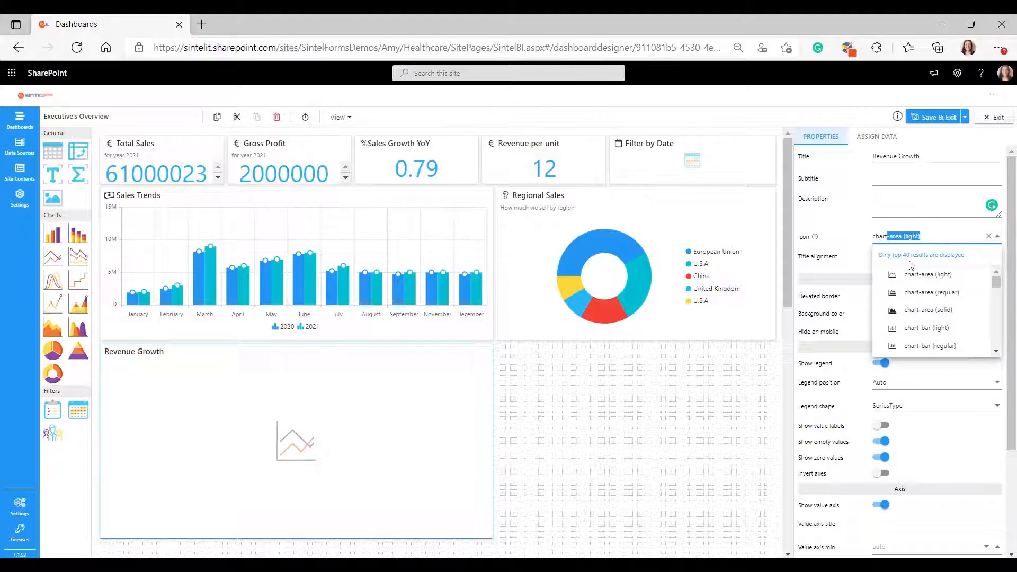
pyautogui.scroll(-2, 927, 323)
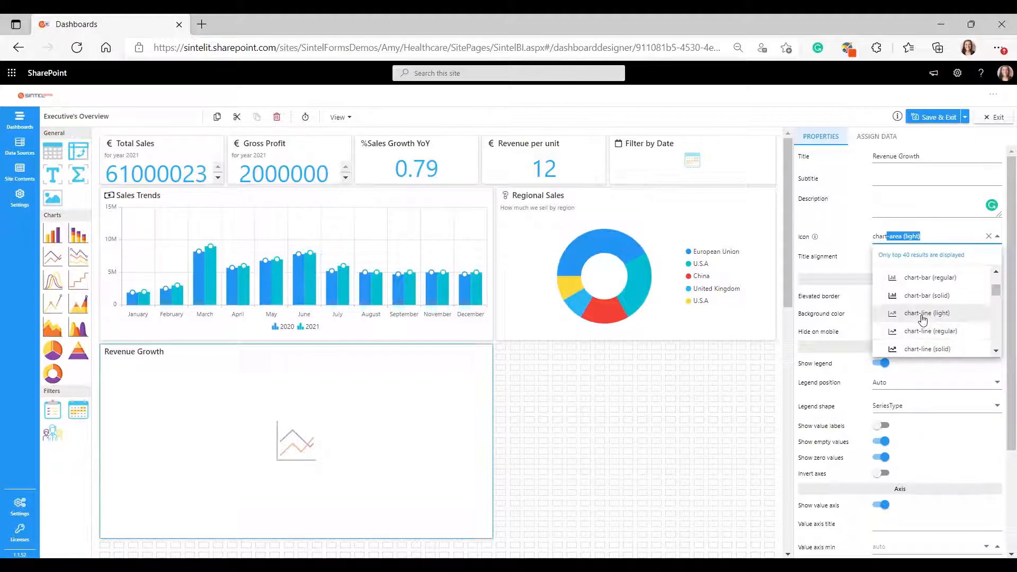
pyautogui.click(919, 330)
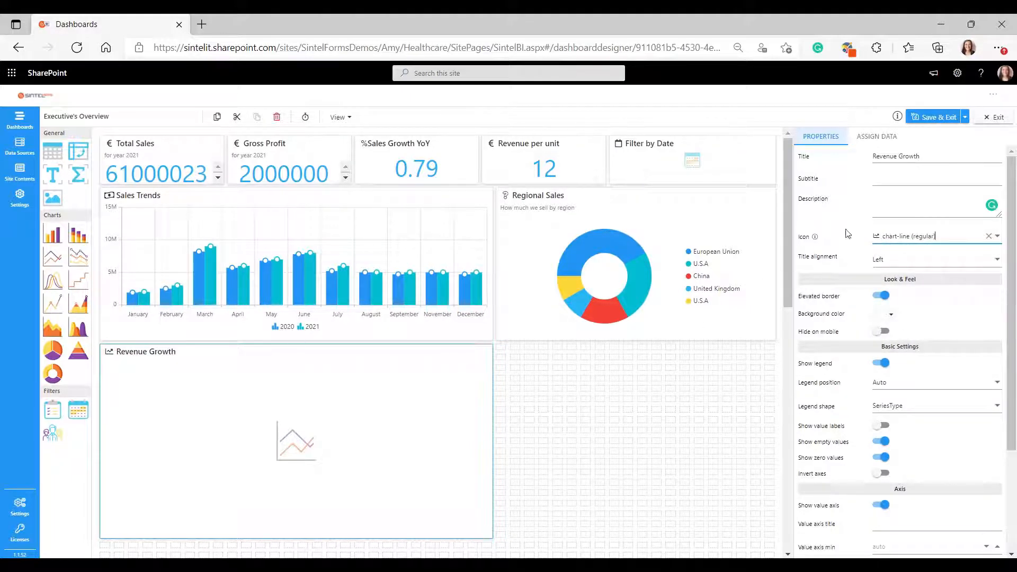
# Step: Assign the 1. Sales Trend data source to the Revenue Growth chart, with Revenue Growth as the value and Month as the column
pyautogui.moveTo(897, 118)
pyautogui.click(867, 137)
pyautogui.click(907, 158)
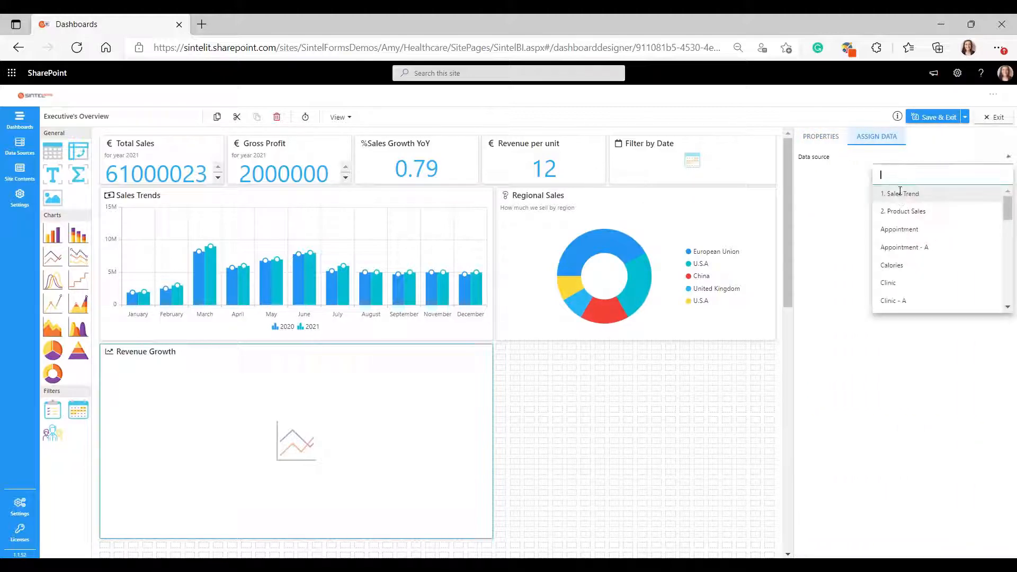
pyautogui.click(900, 196)
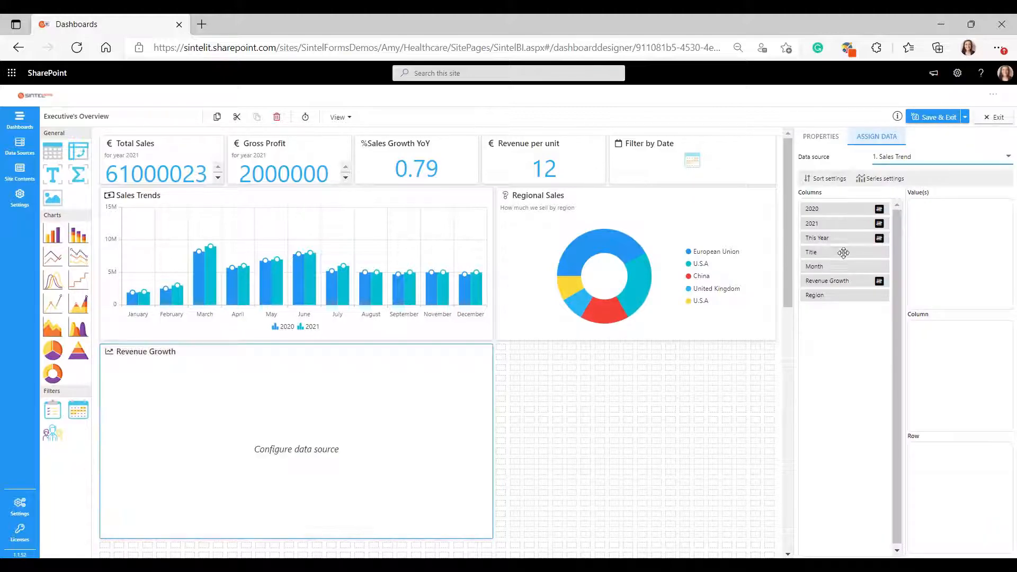
pyautogui.moveTo(864, 282); pyautogui.dragTo(924, 235)
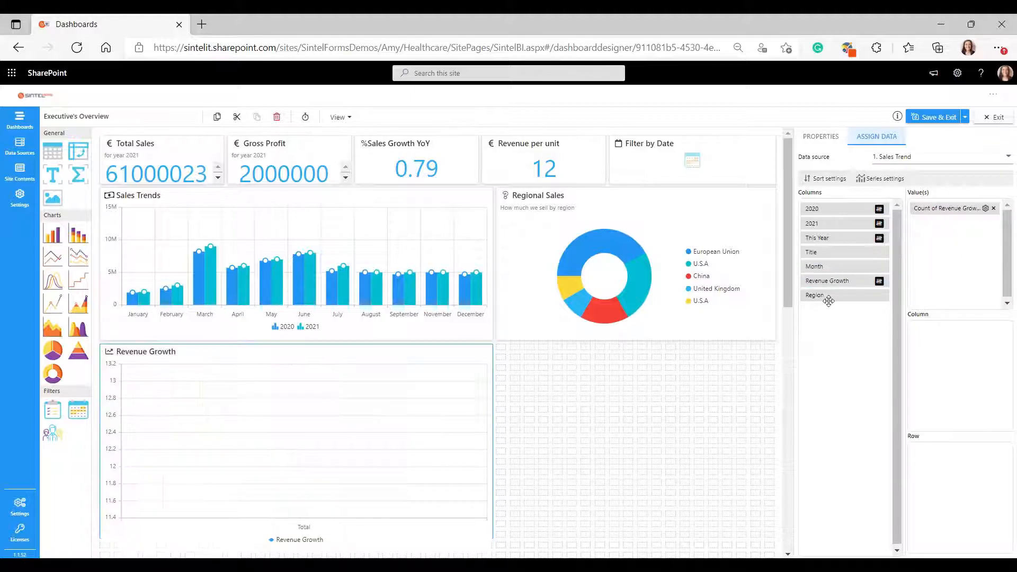
pyautogui.moveTo(830, 267); pyautogui.dragTo(942, 345)
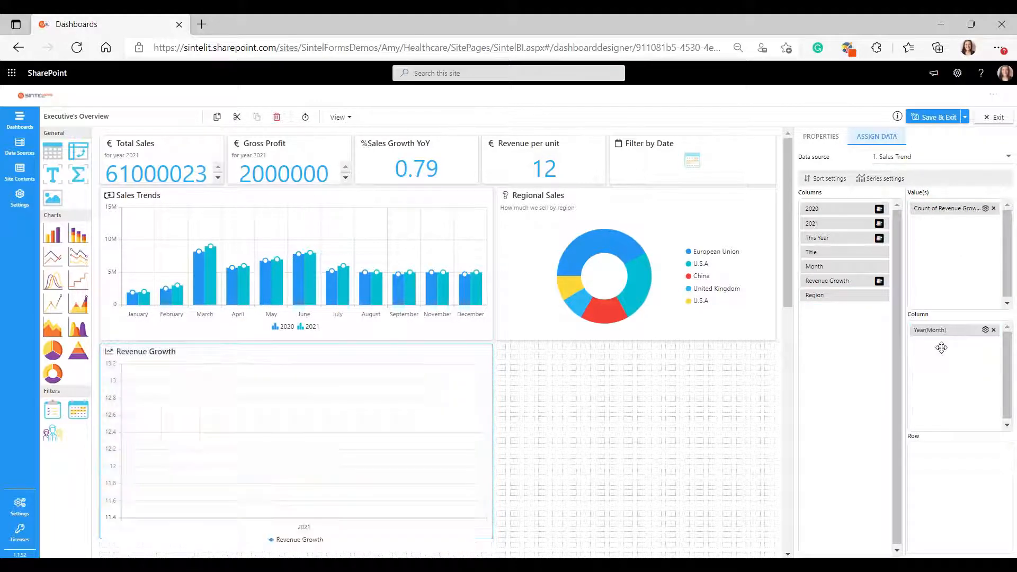
# Step: Aggregate the Revenue Growth value by Sum and group the chart's date column by Month
pyautogui.click(985, 208)
pyautogui.click(944, 222)
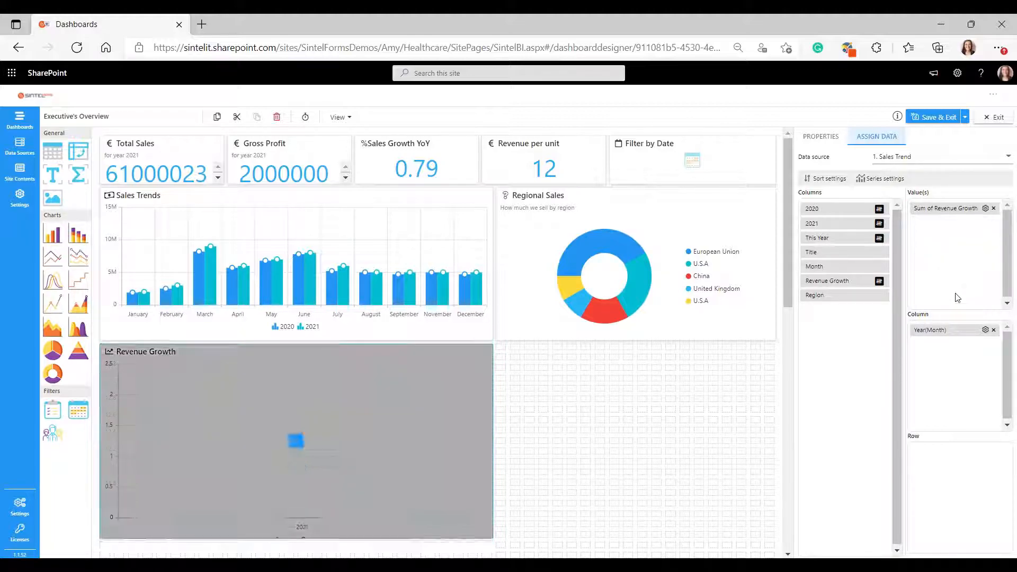
pyautogui.click(985, 330)
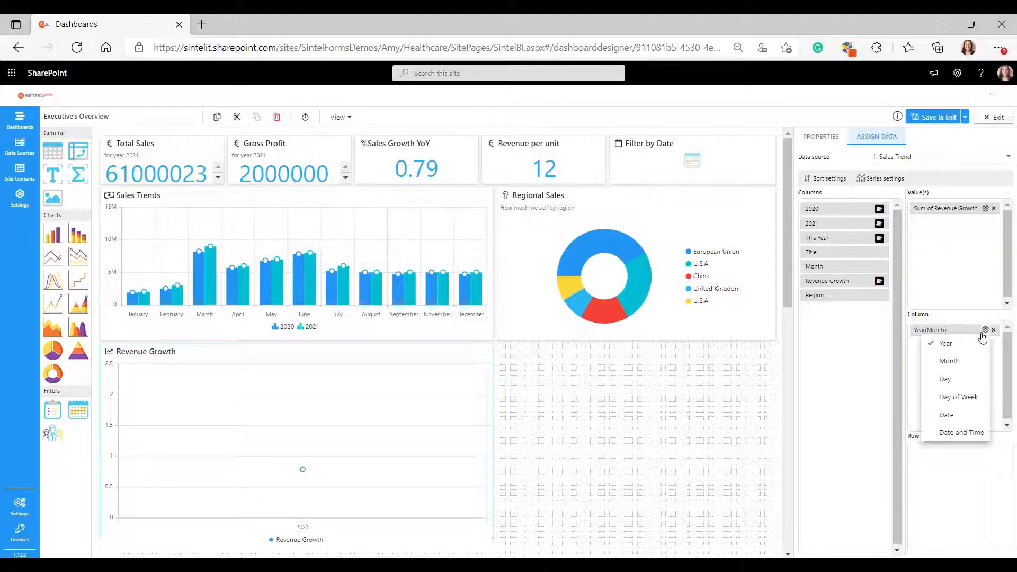
pyautogui.click(938, 361)
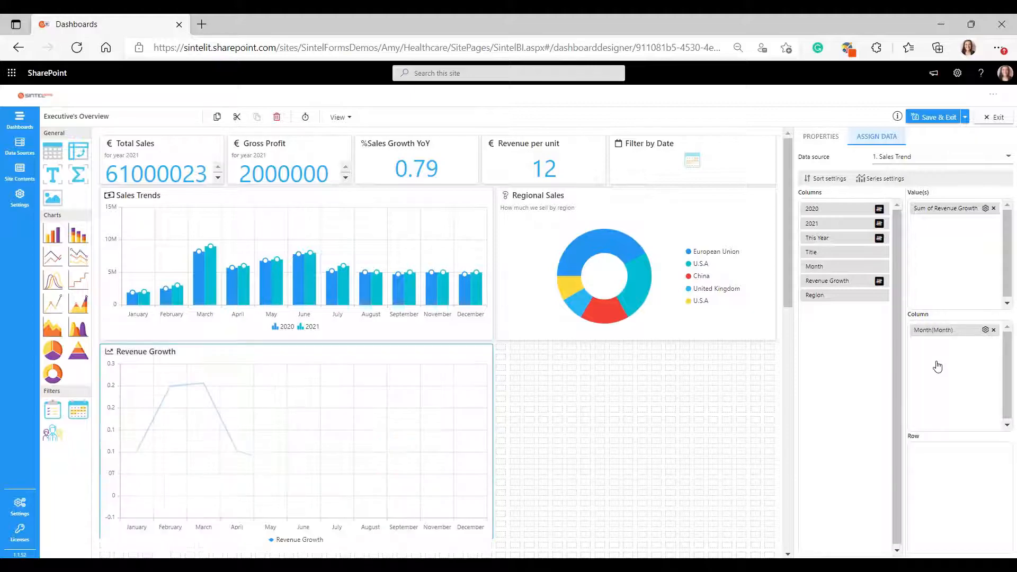
pyautogui.scroll(-2, 350, 407)
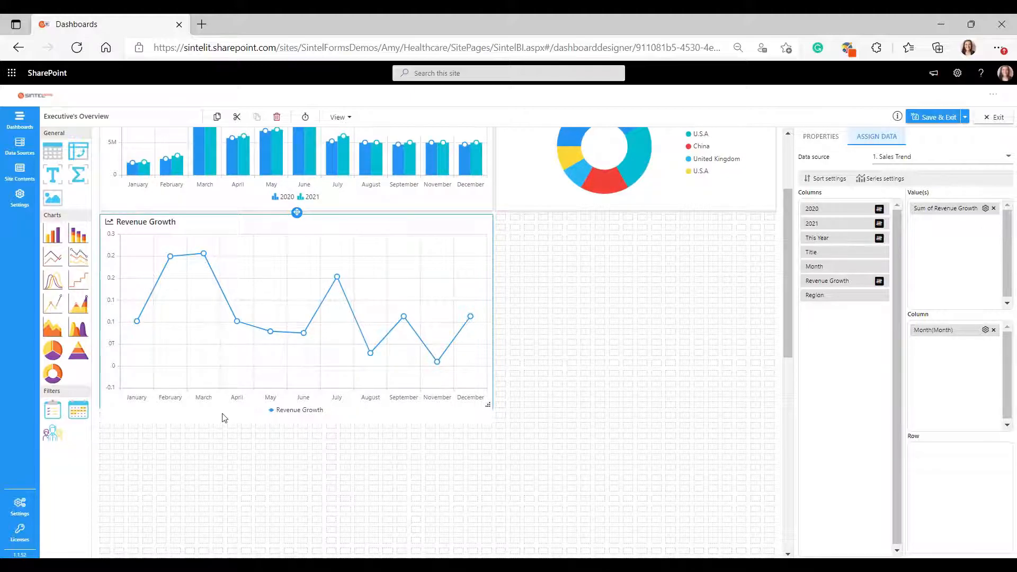
pyautogui.moveTo(376, 414); pyautogui.dragTo(378, 410)
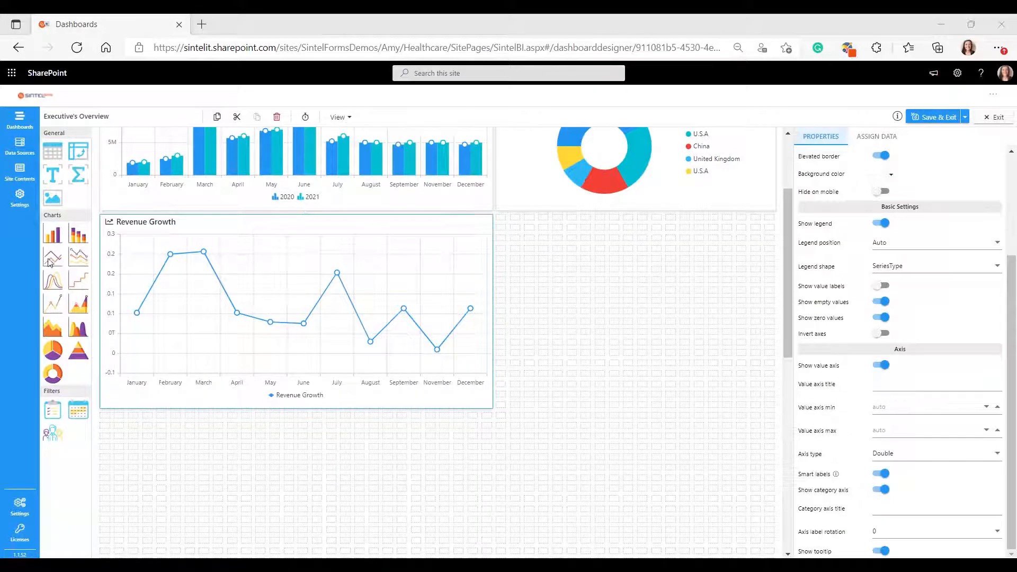
# Step: Add a column chart beside Revenue Growth, enlarge it to fill the rest of the row, and title it "Top 10 Products by order quantity"
pyautogui.moveTo(52, 234); pyautogui.dragTo(532, 218)
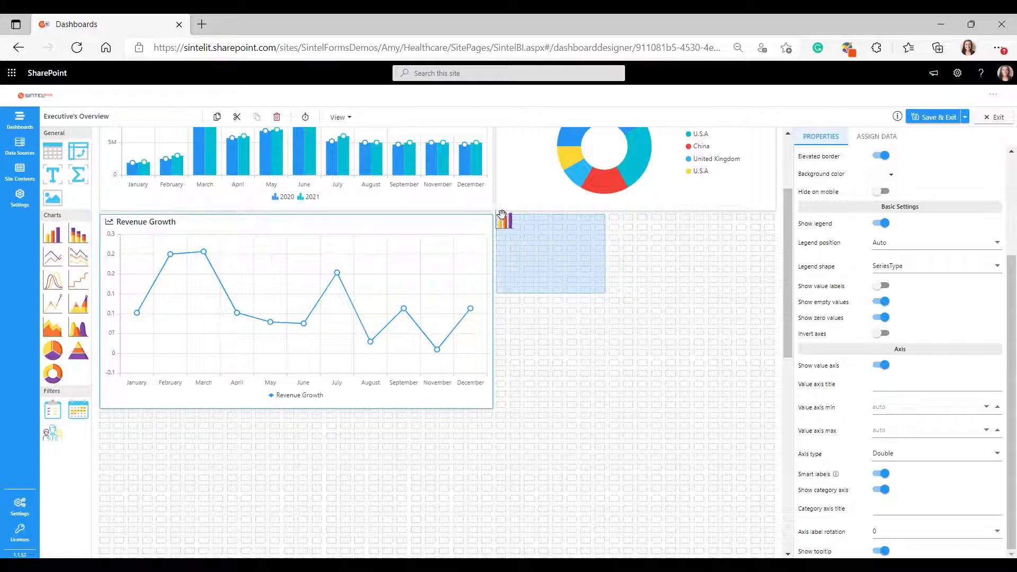
pyautogui.moveTo(600, 290); pyautogui.dragTo(774, 409)
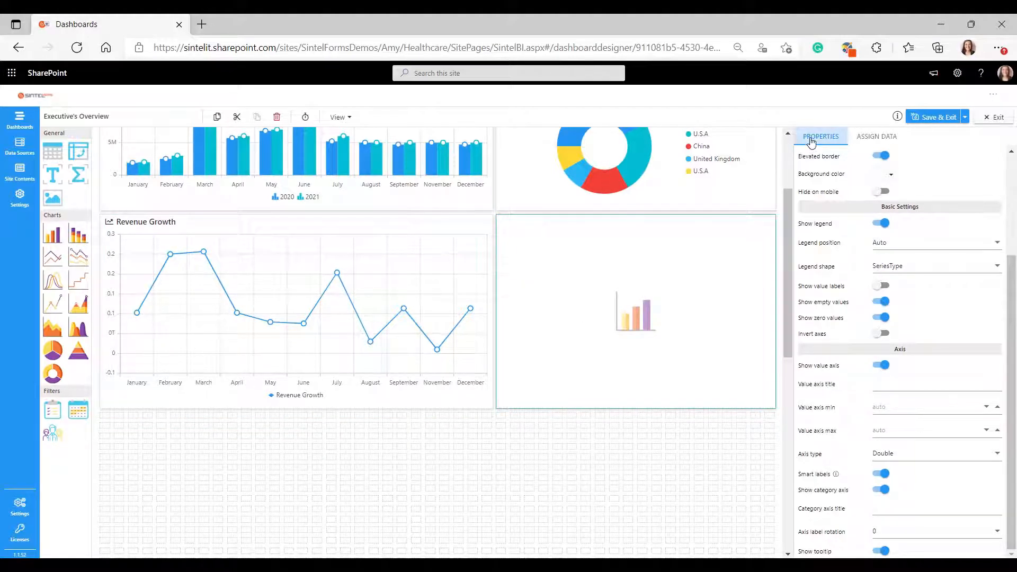
pyautogui.scroll(3, 841, 177)
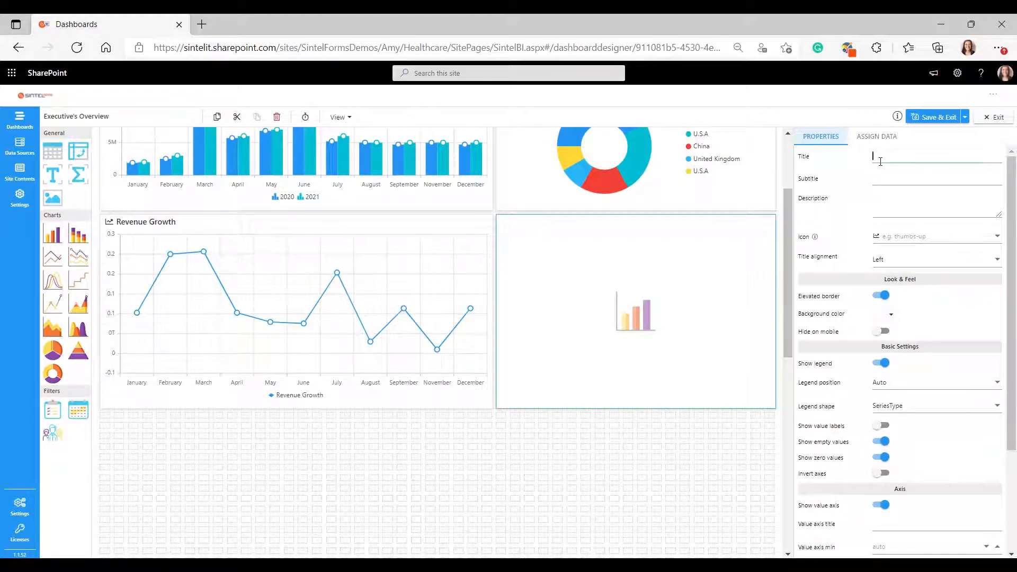
pyautogui.rightClick(871, 159)
pyautogui.click(843, 286)
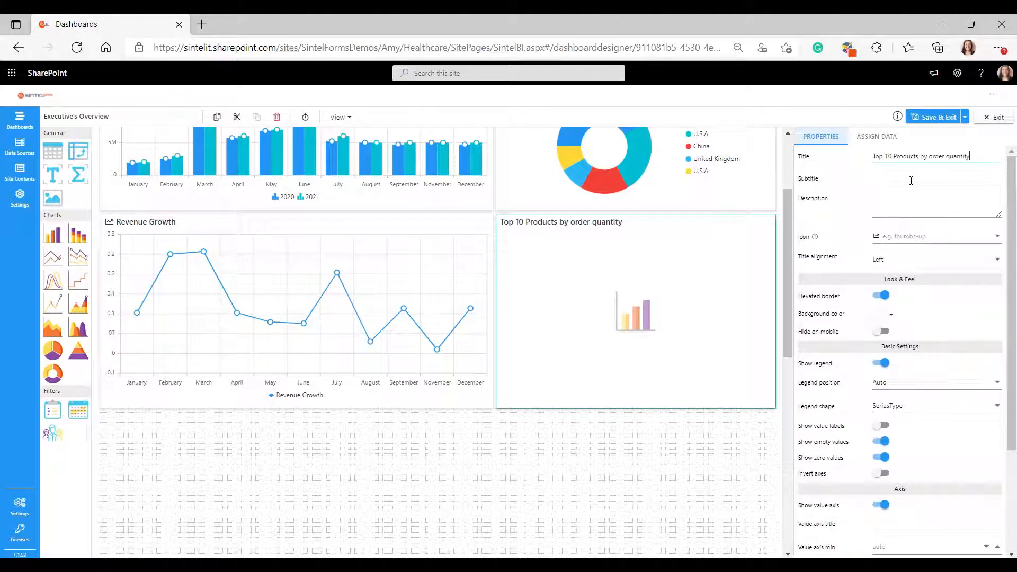
# Step: Set the icon of the Top 10 Products by order quantity chart to fal fa-user-chart
pyautogui.click(903, 237)
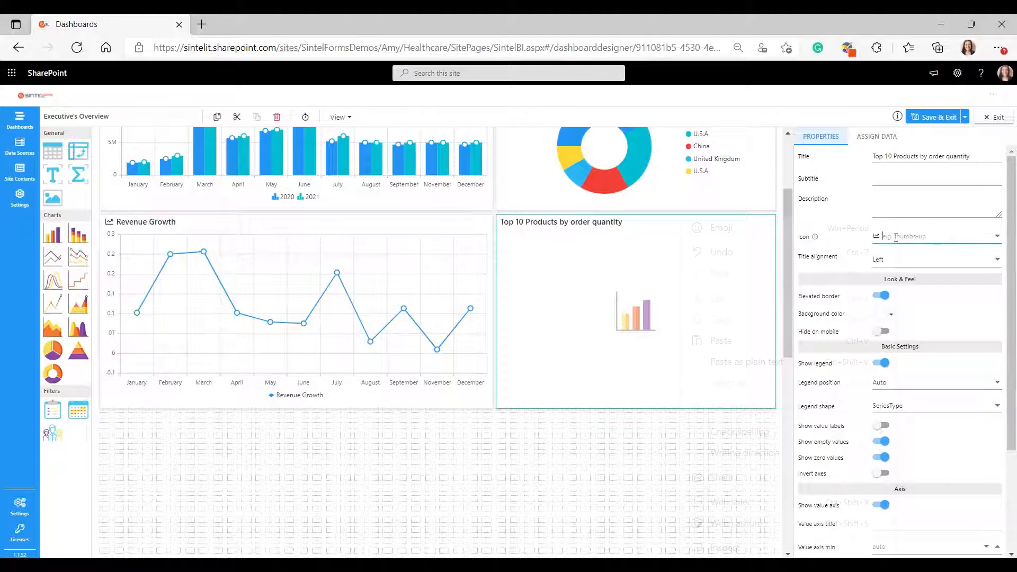
pyautogui.rightClick(904, 237)
pyautogui.click(736, 342)
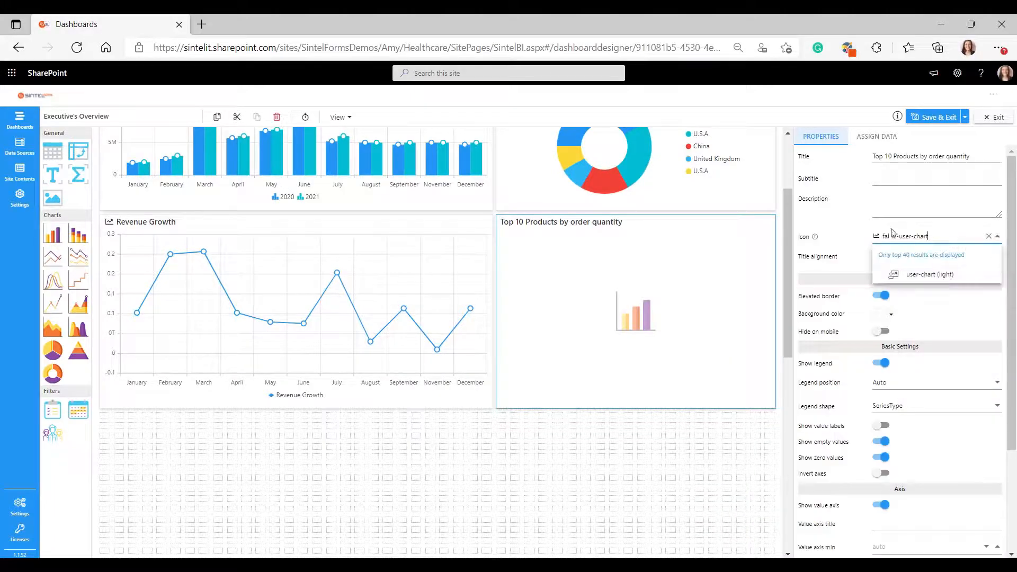
pyautogui.click(854, 253)
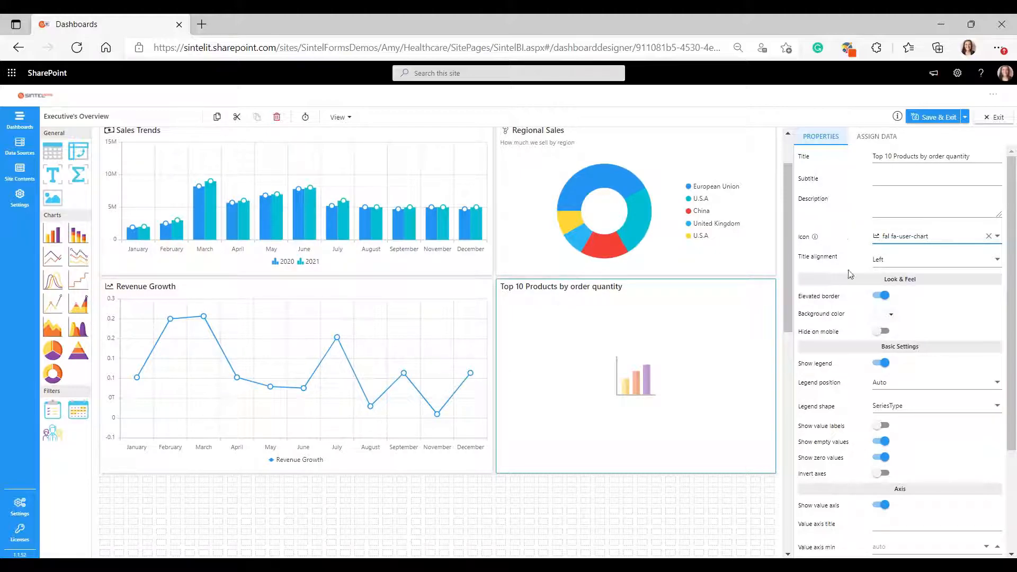
# Step: Assign the 2. Product Sales data source to the Top 10 Products chart, with Profit as the value and Product as both column and row
pyautogui.click(877, 137)
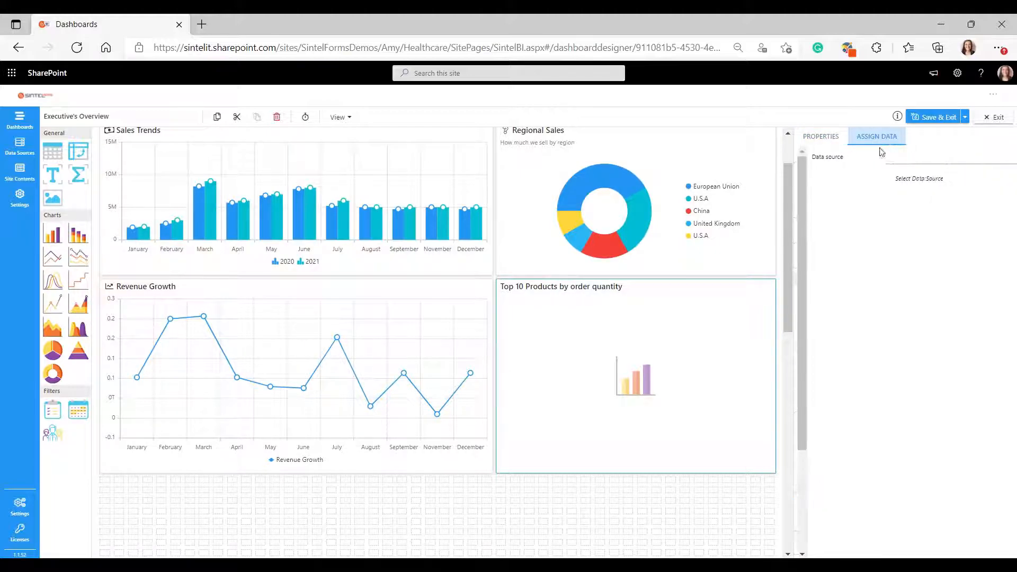
pyautogui.click(900, 164)
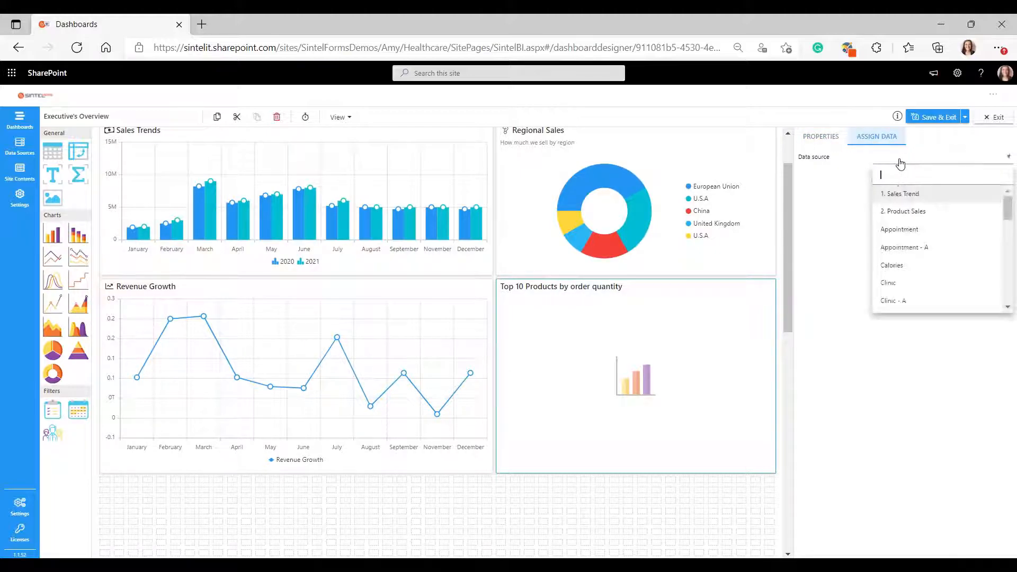
pyautogui.click(903, 213)
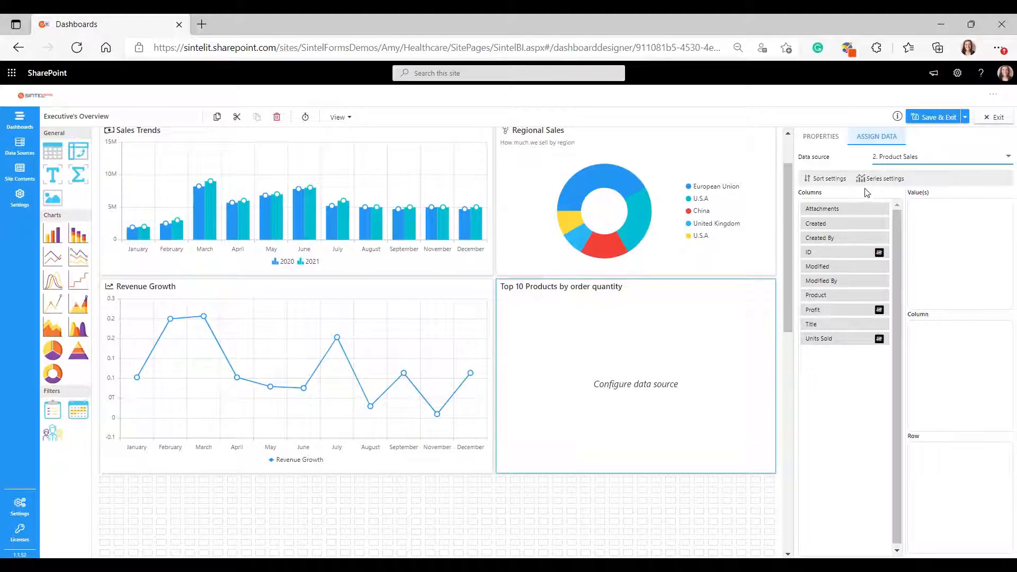
pyautogui.moveTo(838, 308); pyautogui.dragTo(924, 253)
pyautogui.moveTo(814, 296); pyautogui.dragTo(936, 365)
pyautogui.moveTo(816, 295); pyautogui.dragTo(934, 460)
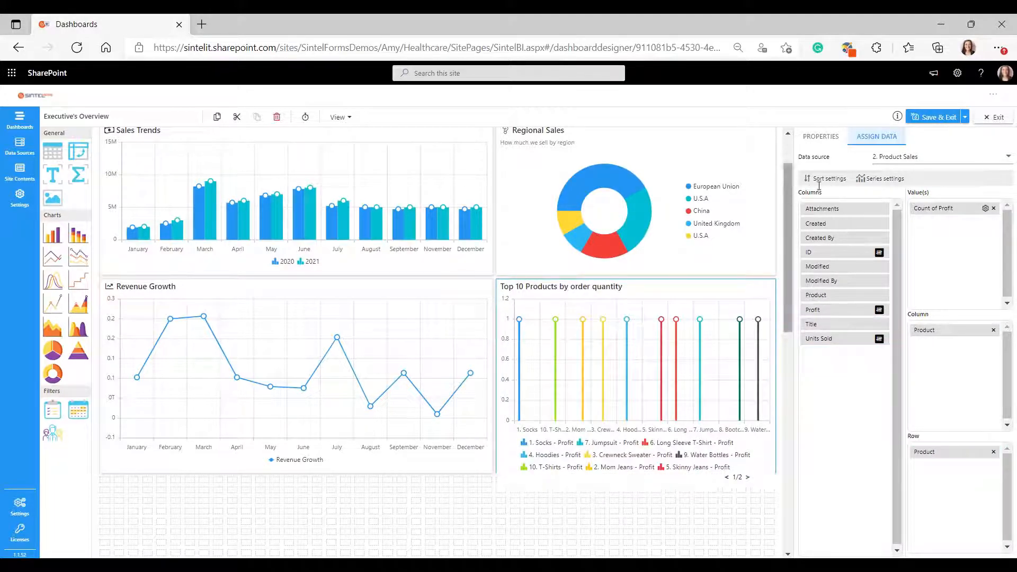
# Step: Aggregate the Profit value of the Top 10 Products by order quantity chart by Sum
pyautogui.click(986, 209)
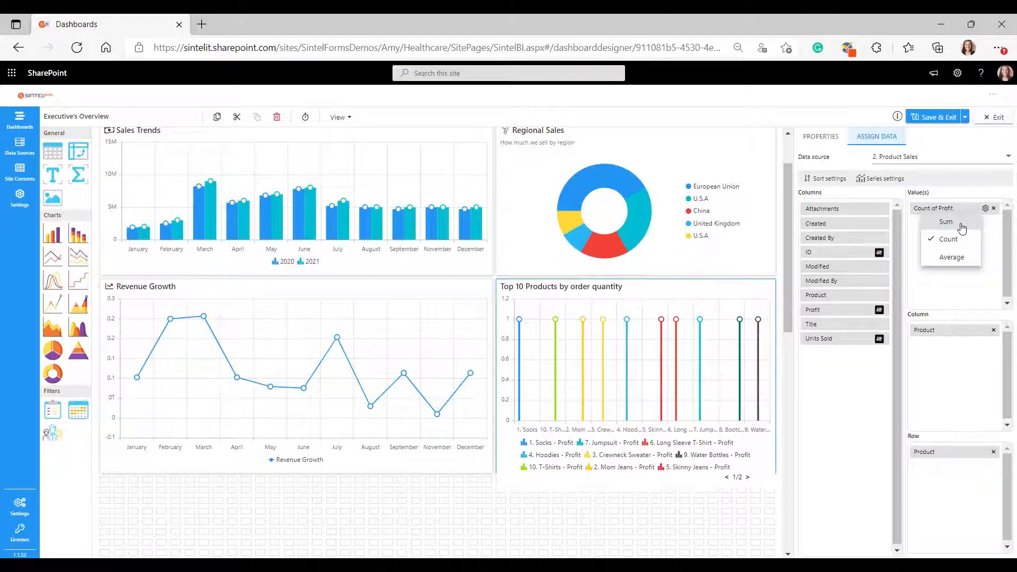
pyautogui.click(951, 222)
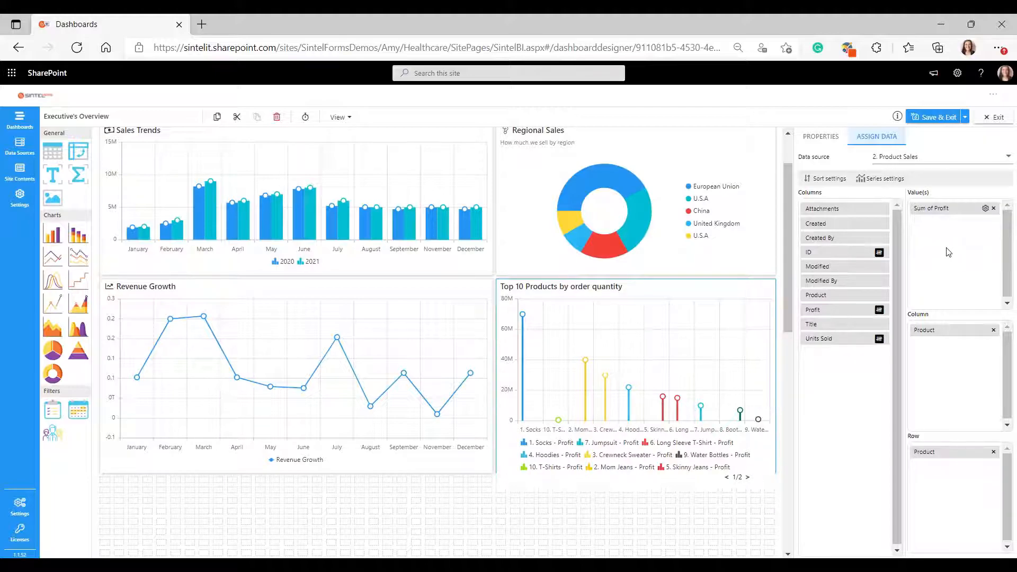
# Step: Hide the Top 10 Products chart's legend, show its value labels and invert its axes
pyautogui.click(827, 139)
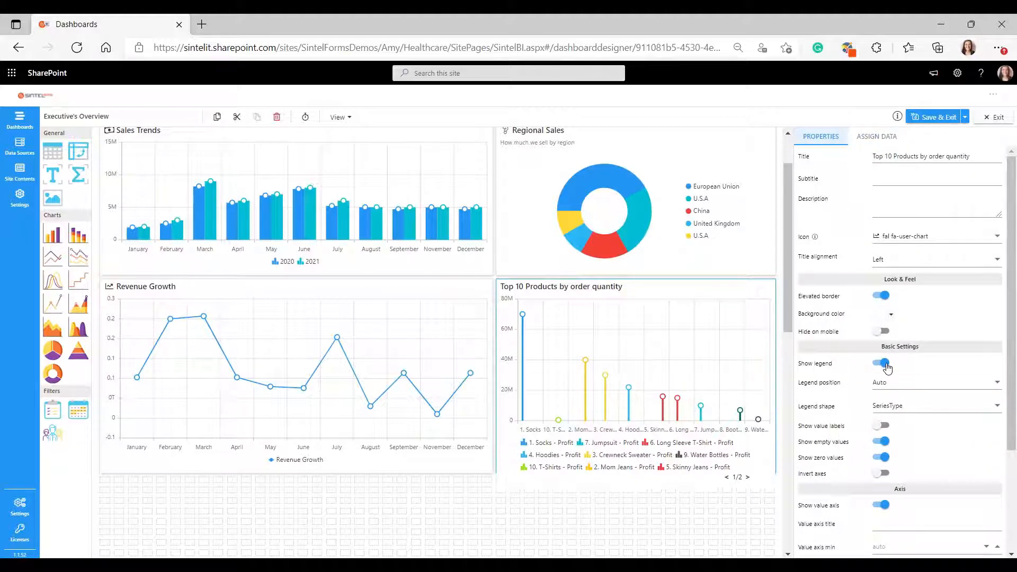
pyautogui.click(882, 364)
pyautogui.scroll(-2, 878, 318)
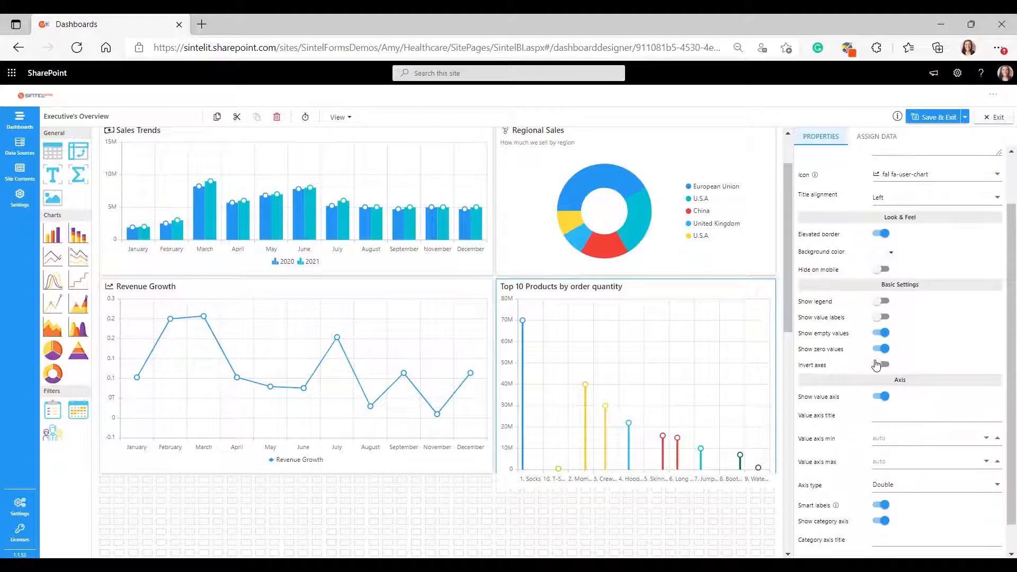
pyautogui.click(883, 318)
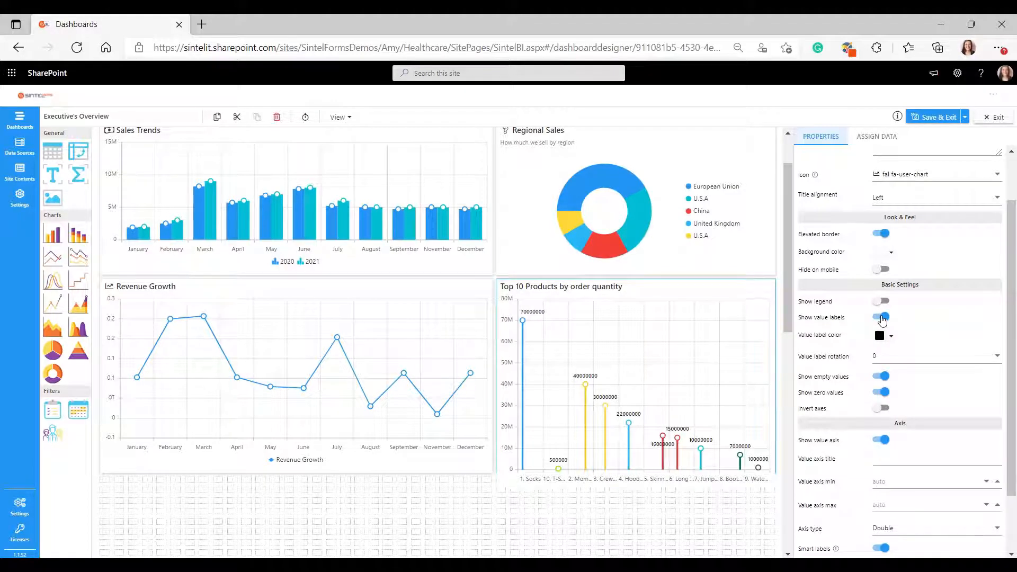
pyautogui.click(882, 409)
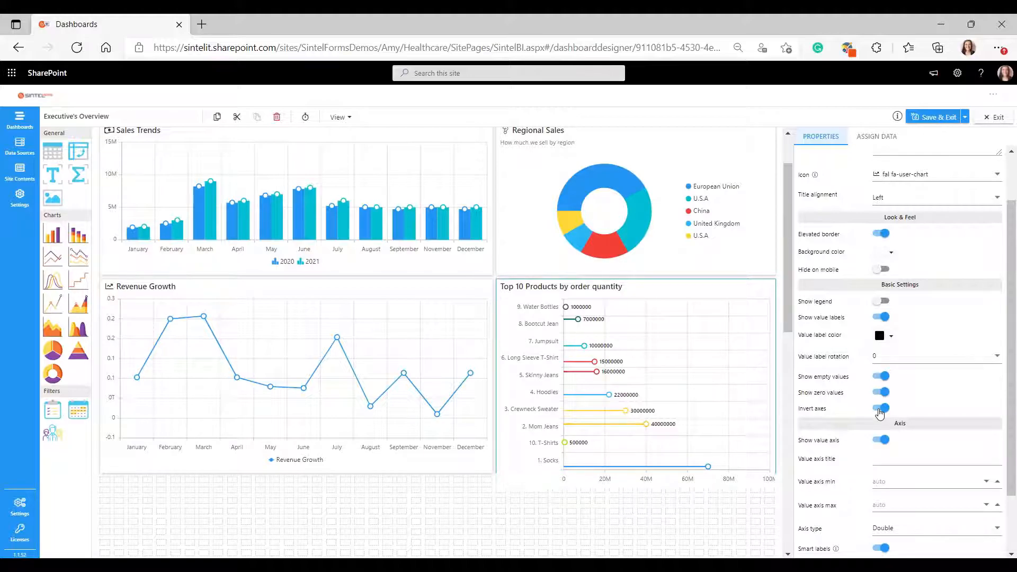
# Step: Set the Top 10 Products chart's value axis minimum to 200,000 and maximum to 75,000,000
pyautogui.scroll(1, 954, 485)
pyautogui.scroll(-2, 951, 484)
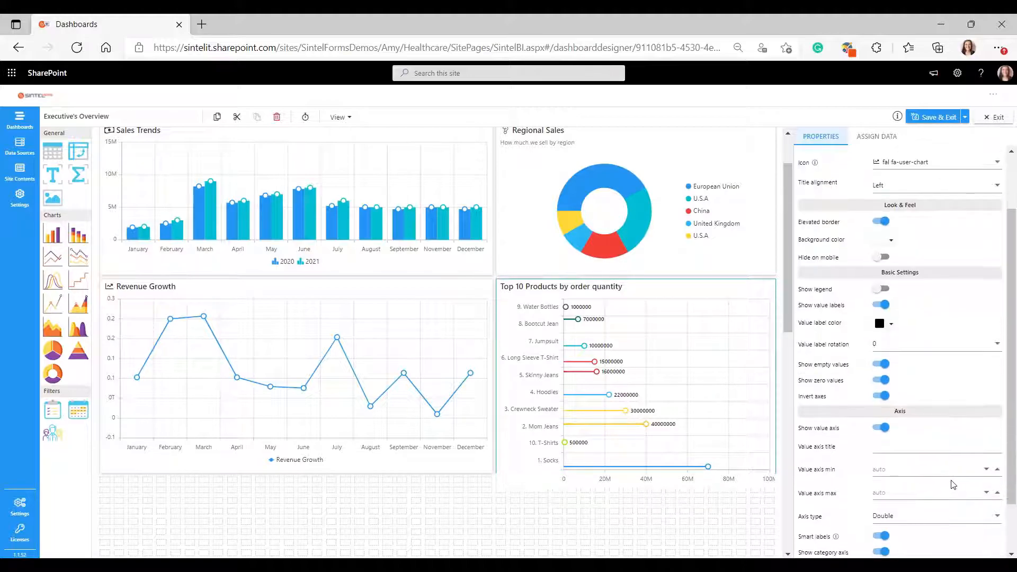
pyautogui.click(888, 407)
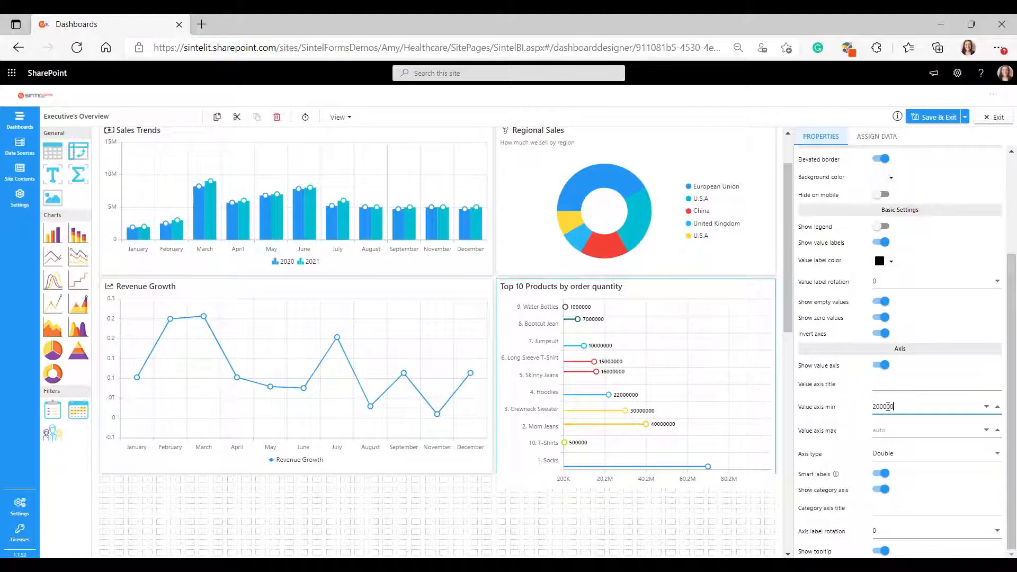
pyautogui.press('Tab')
pyautogui.write('750000')
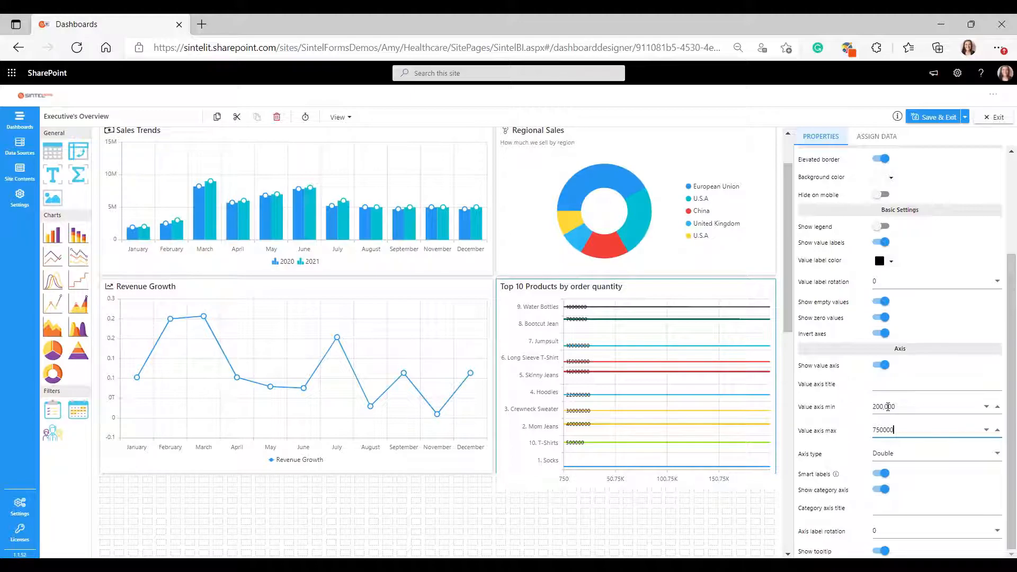
pyautogui.write('00')
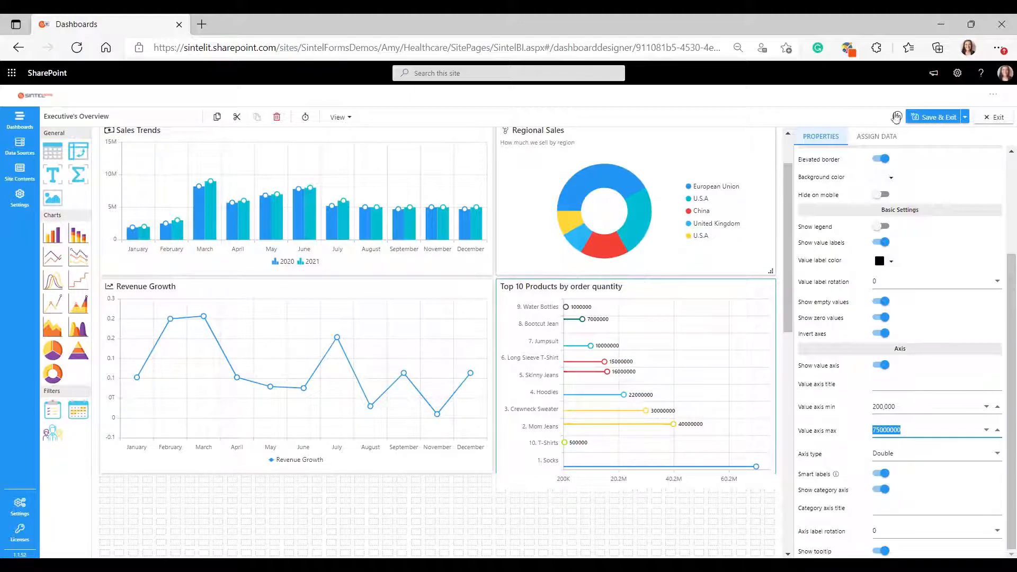
# Step: Sort the Top 10 Products chart by Sum of Profit in ascending direction and apply the sort settings
pyautogui.click(877, 139)
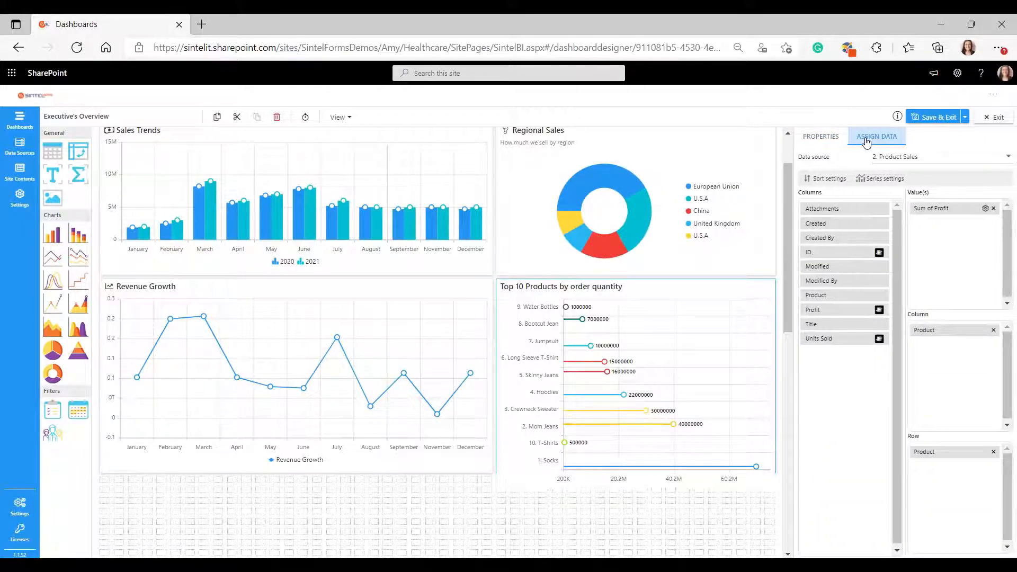
pyautogui.click(814, 181)
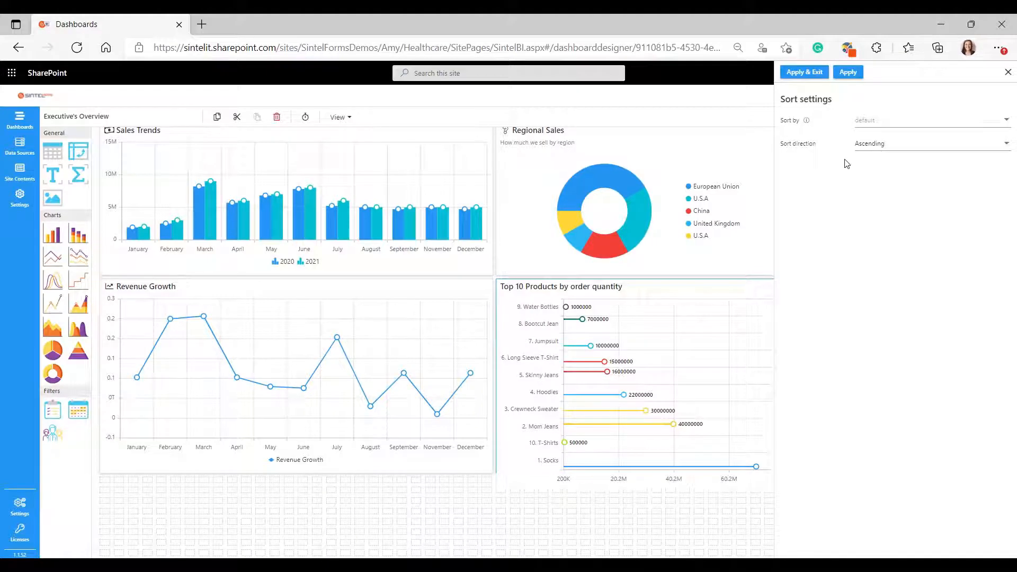
pyautogui.click(887, 125)
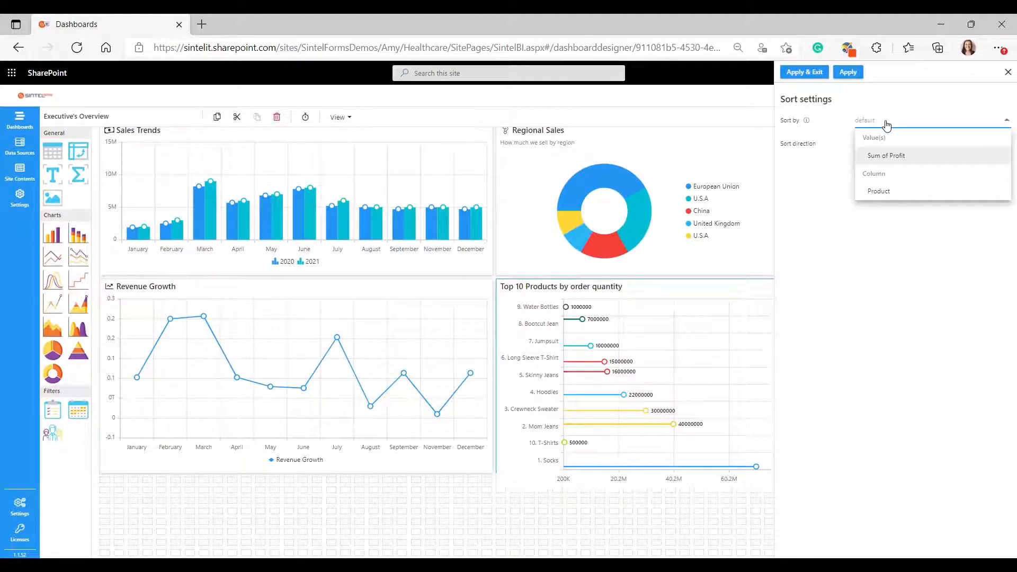
pyautogui.click(887, 159)
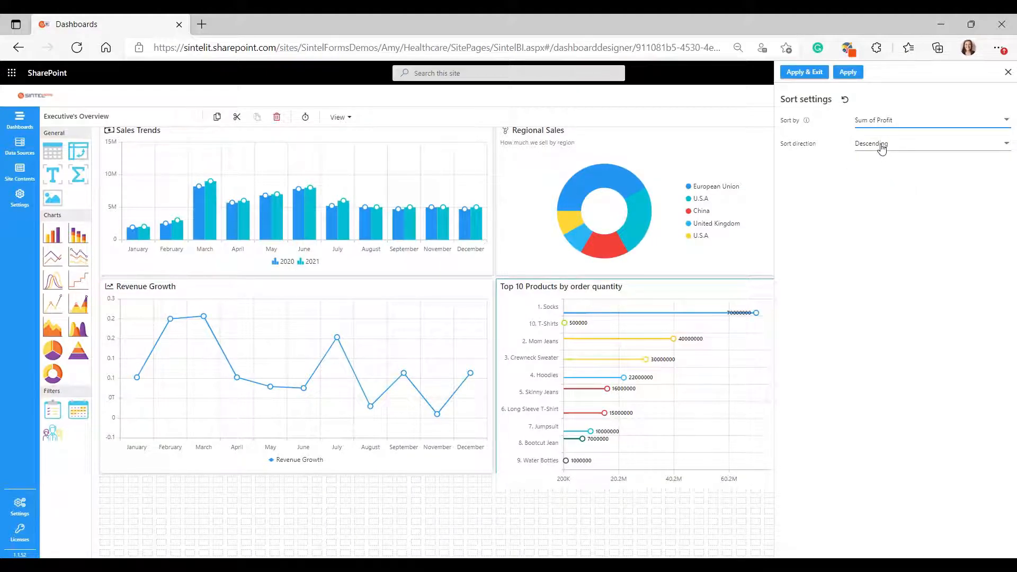
pyautogui.click(892, 145)
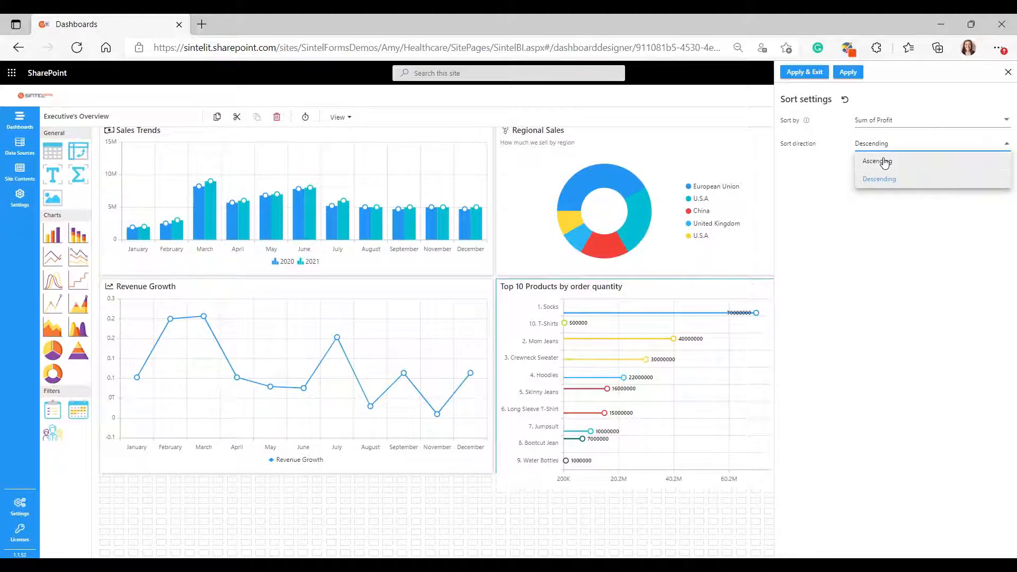
pyautogui.click(884, 162)
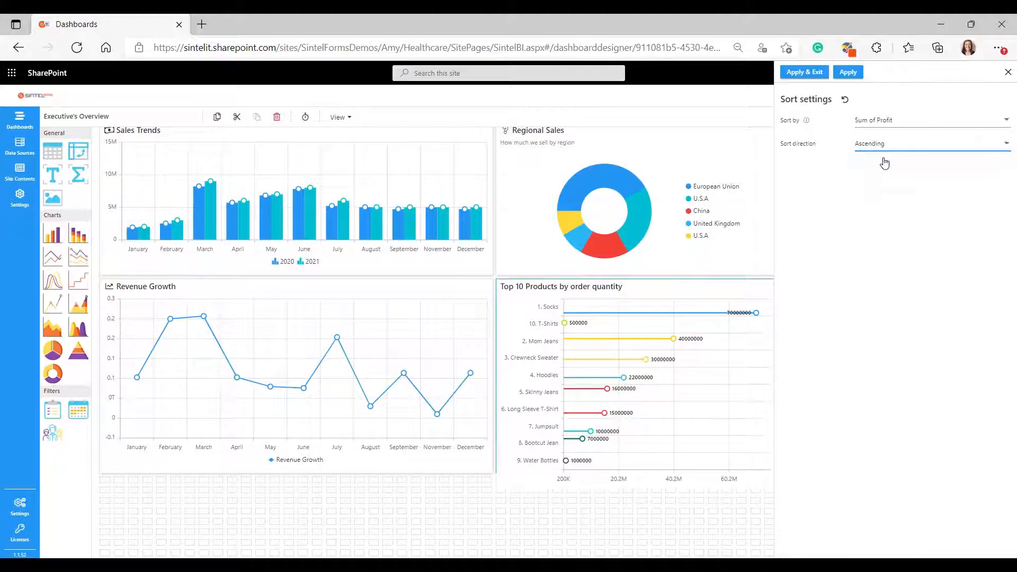
pyautogui.click(848, 72)
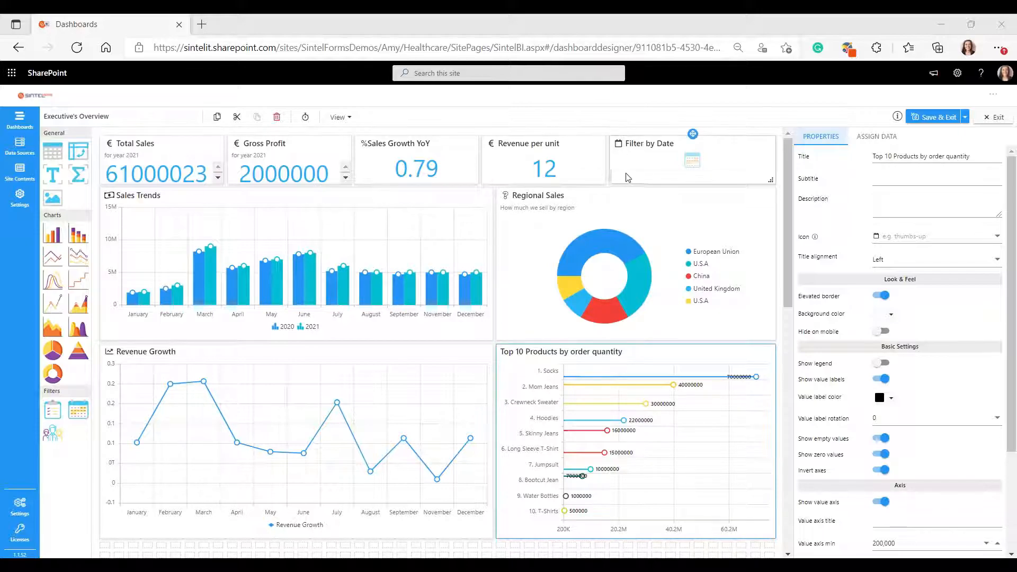
# Step: Link the Filter by Date component, using the Month column, to the Sales Trends and Regional Sales components
pyautogui.click(666, 165)
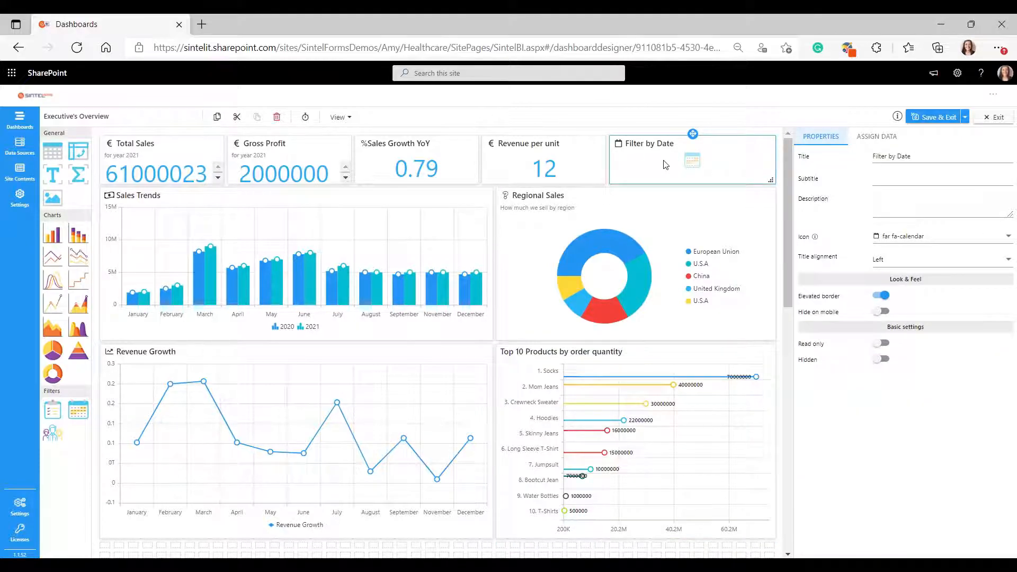
pyautogui.click(869, 139)
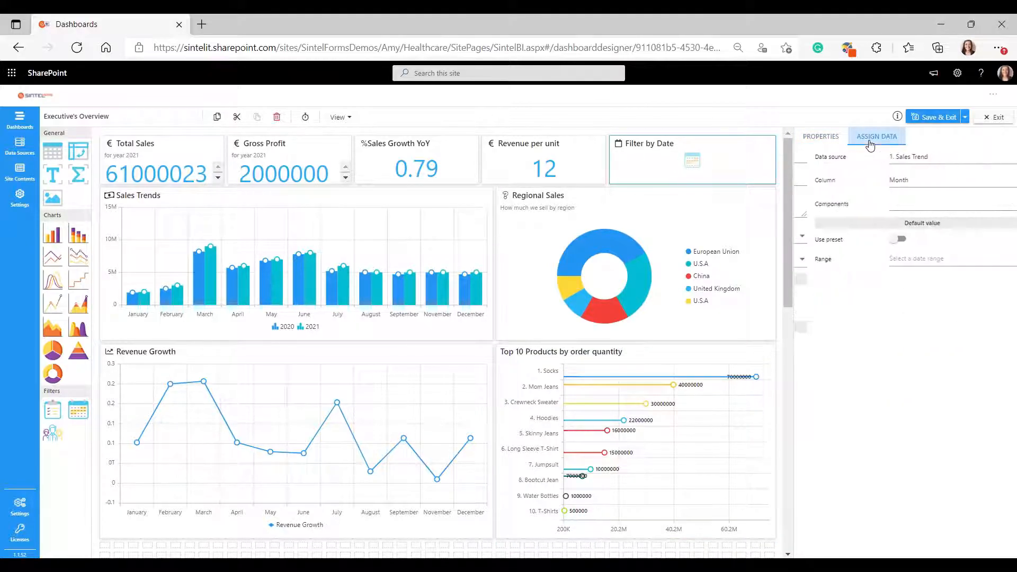
pyautogui.click(889, 181)
pyautogui.click(901, 183)
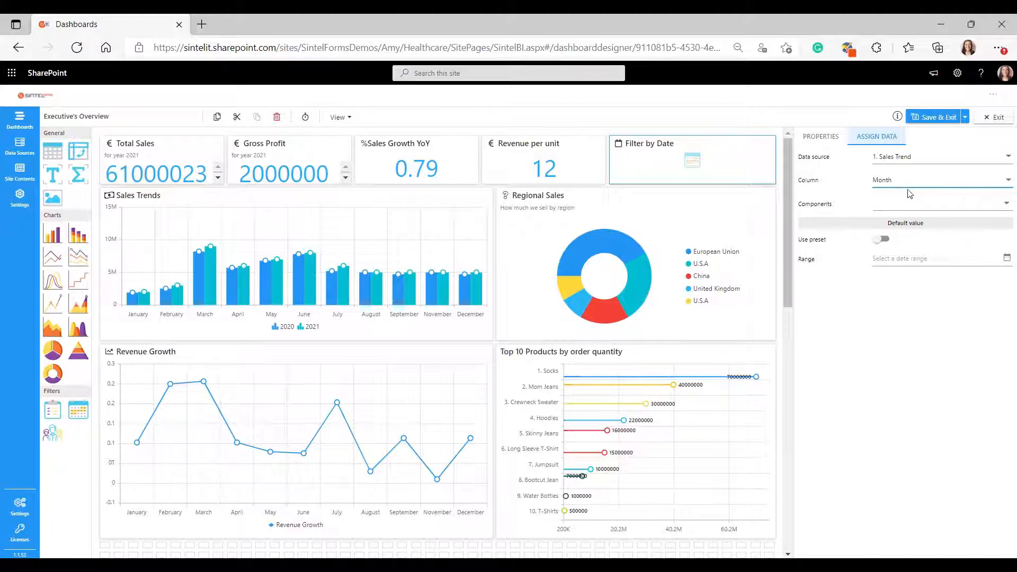
pyautogui.click(1009, 206)
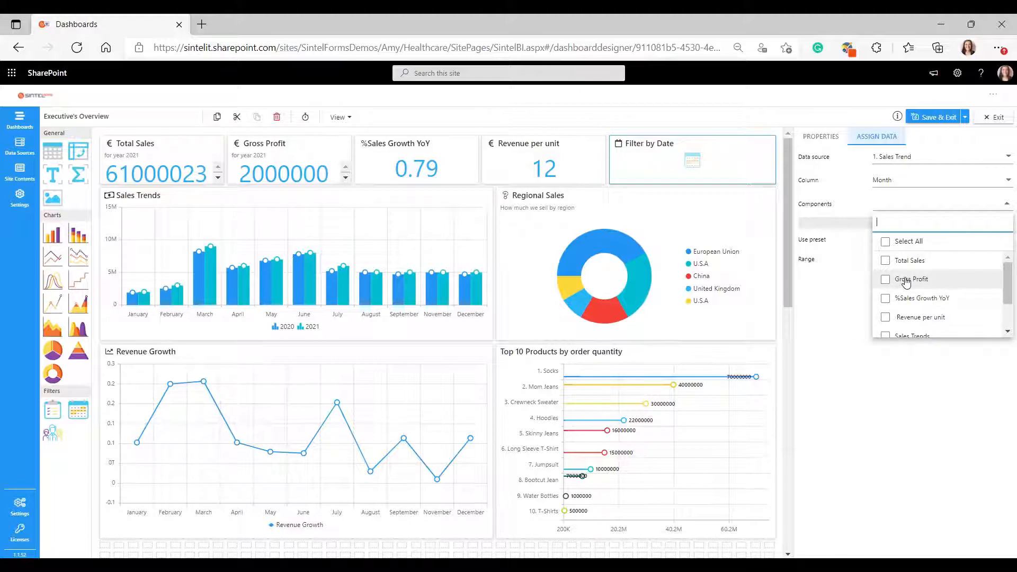
pyautogui.scroll(-1, 906, 313)
pyautogui.click(907, 324)
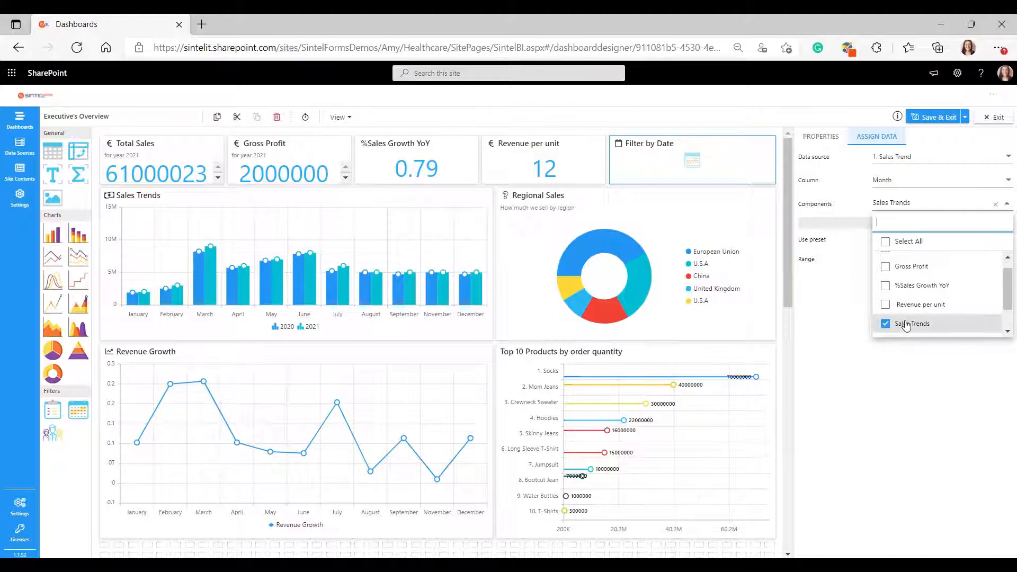
pyautogui.scroll(1, 906, 320)
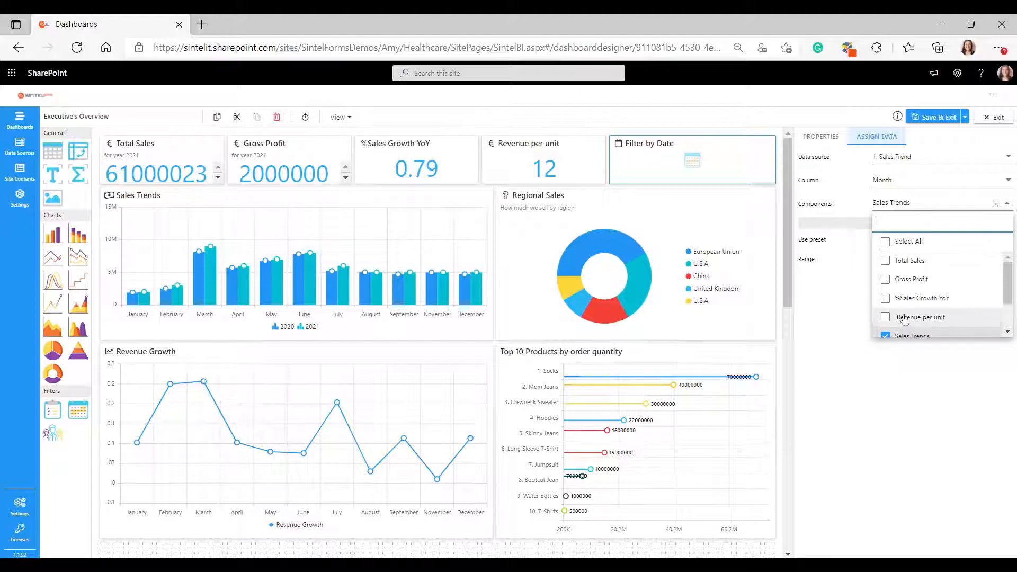
pyautogui.scroll(-3, 904, 318)
pyautogui.click(902, 312)
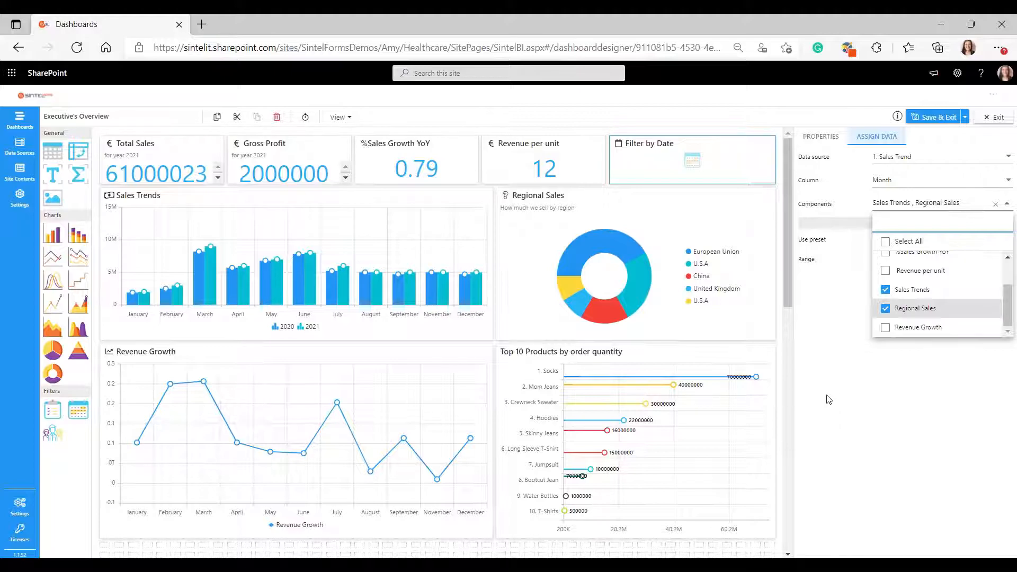
pyautogui.click(842, 387)
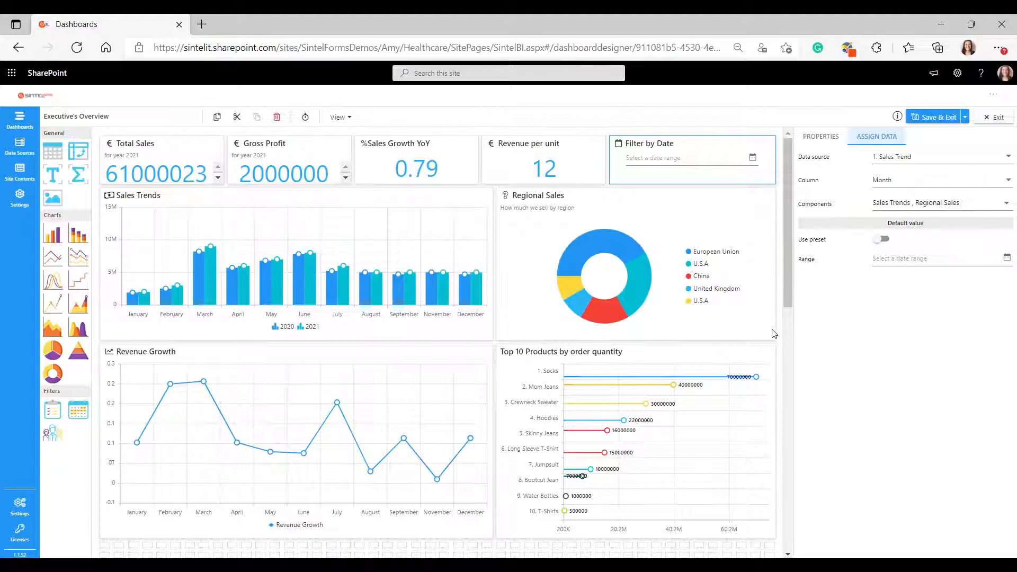
# Step: Look at the Filter by Date calendar and its preset ranges, and close it without choosing a range
pyautogui.click(751, 159)
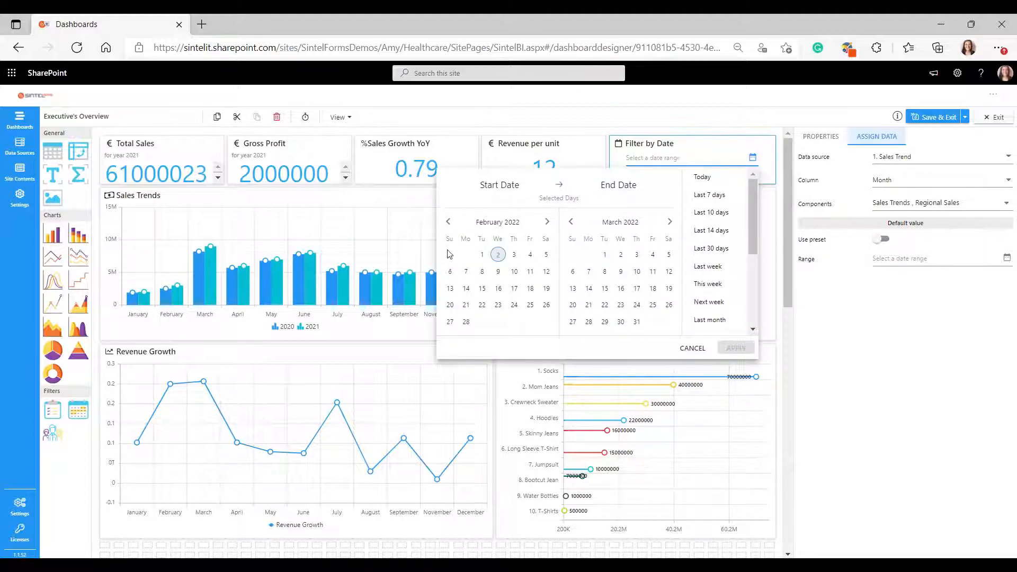
pyautogui.click(694, 347)
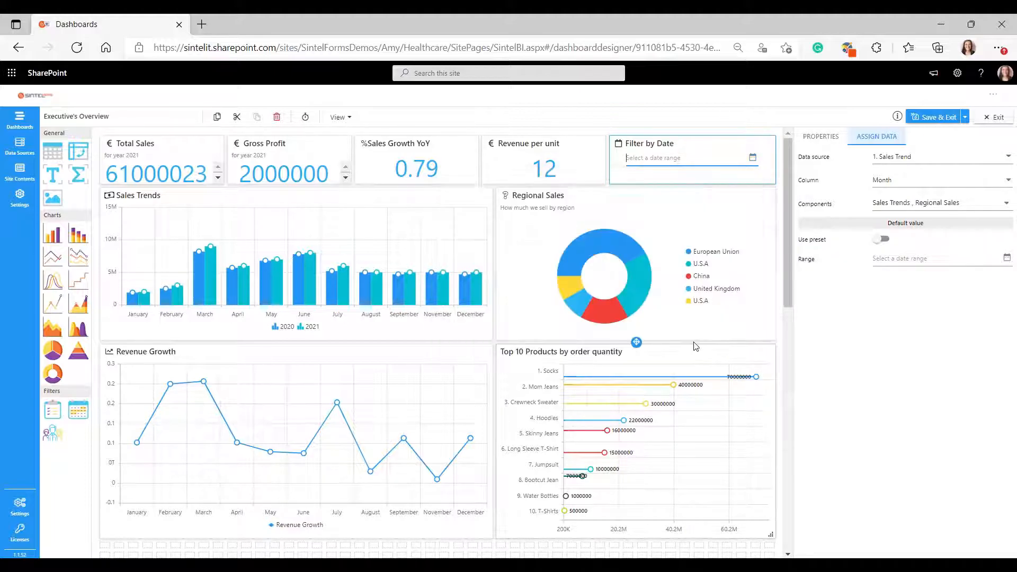
# Step: Save and exit the Executive's Overview dashboard, and open the application's general settings
pyautogui.click(920, 123)
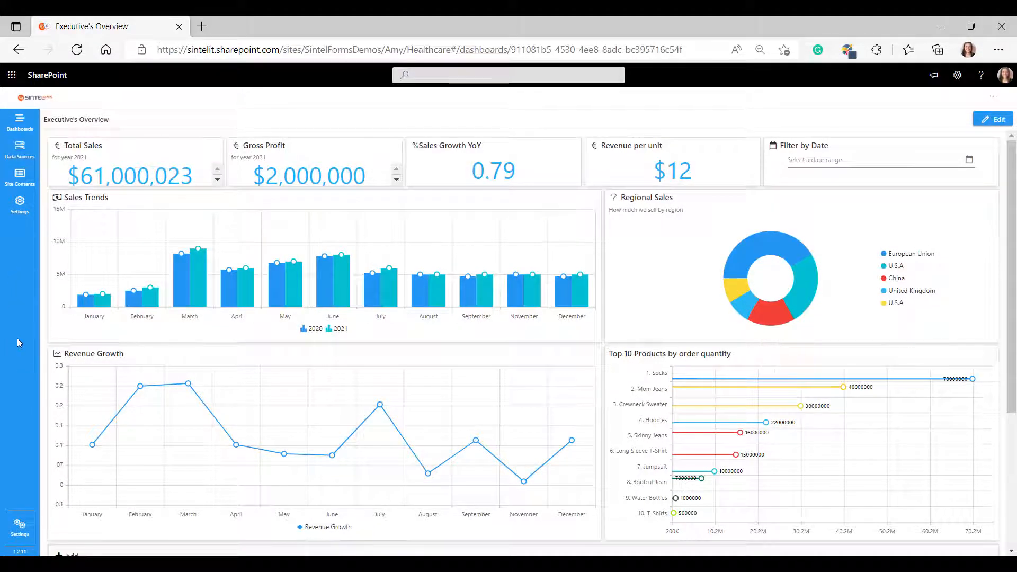
pyautogui.click(20, 529)
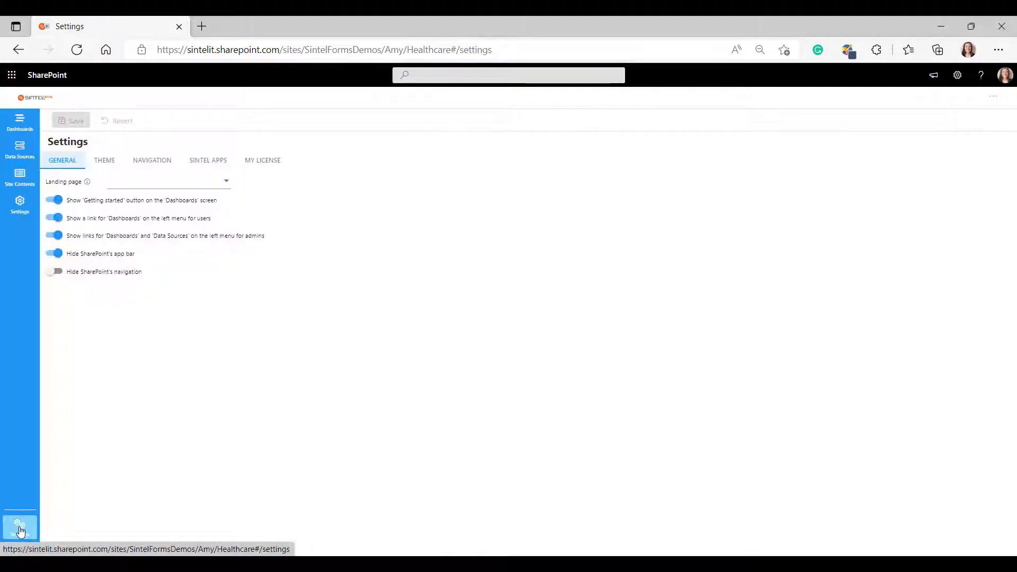